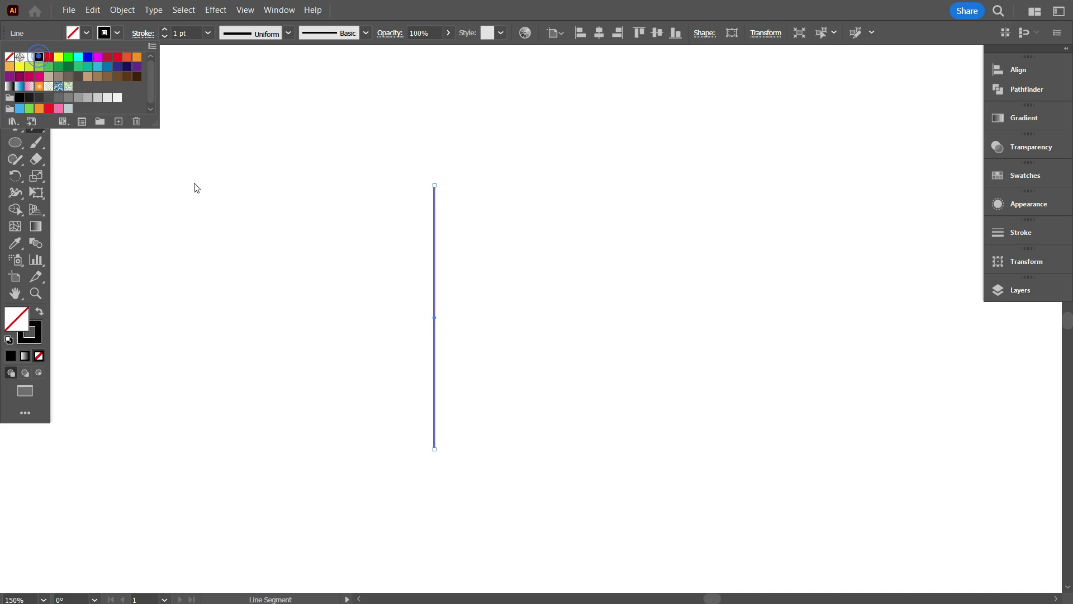
Duplicate the vertical line a short distance to its right, keeping both lines level
{"action": "left_click", "coordinate": [201, 184]}
{"action": "key", "text": "v"}
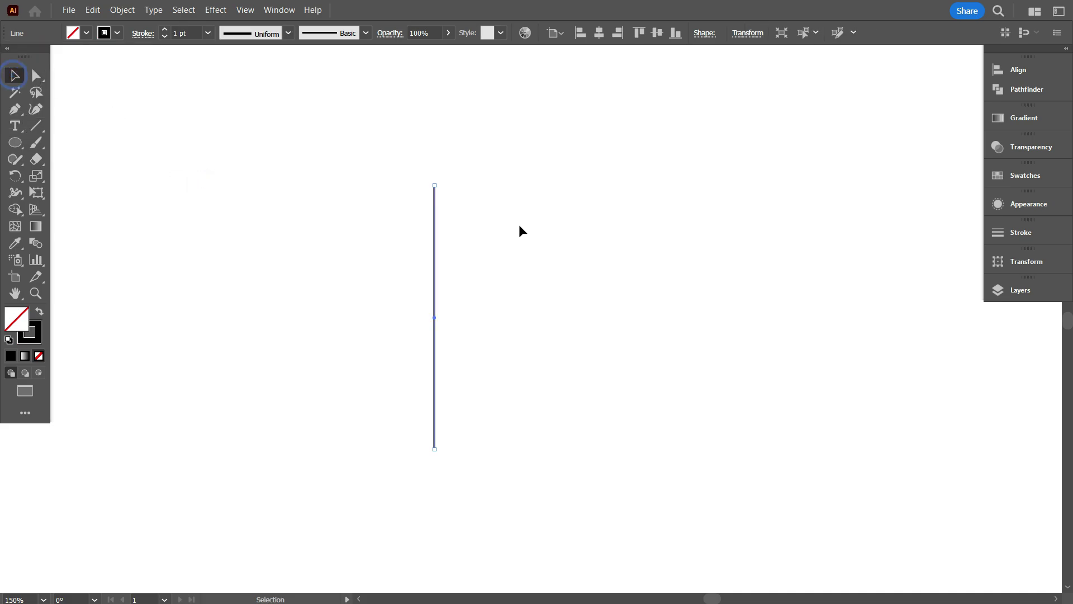
{"action": "scroll", "coordinate": [421, 287], "scroll_direction": "up", "scroll_amount": 1}
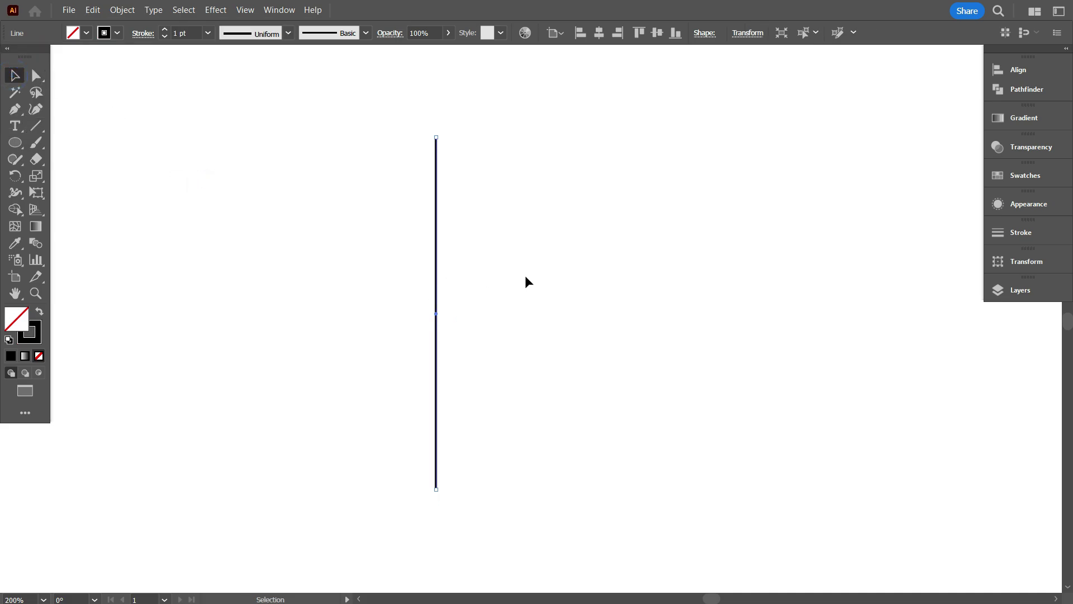
{"action": "left_click", "coordinate": [528, 354]}
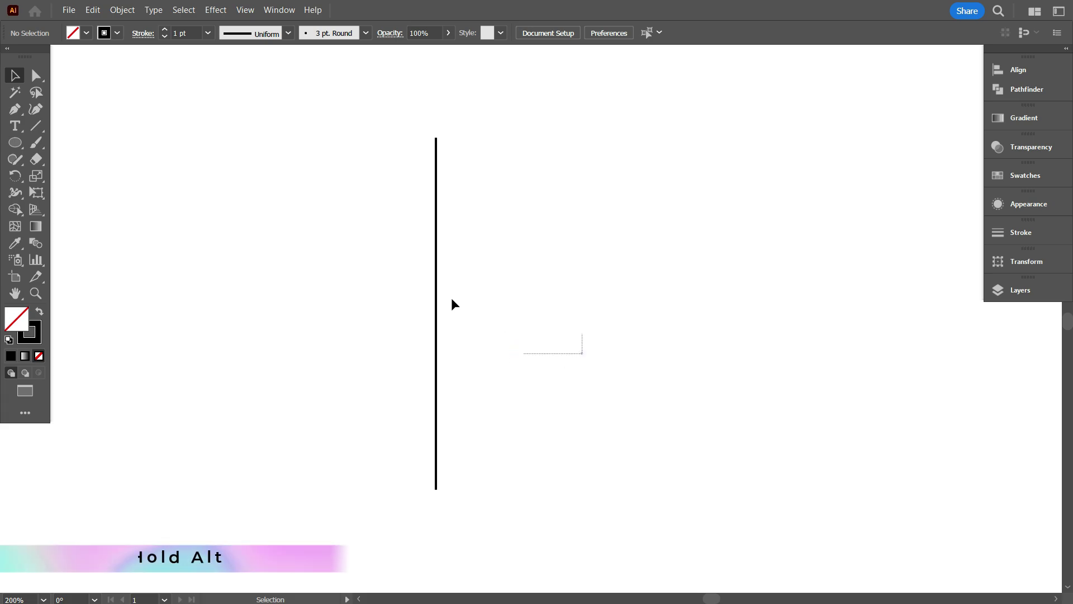
{"action": "left_click", "coordinate": [436, 314]}
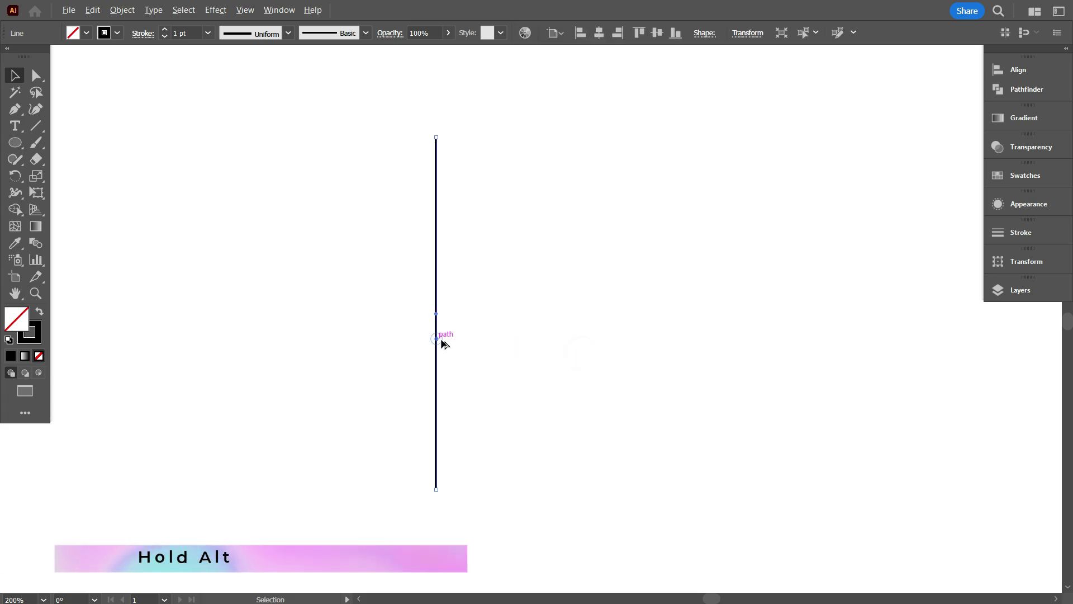
{"action": "left_click_drag", "start_coordinate": [438, 340], "coordinate": [464, 341]}
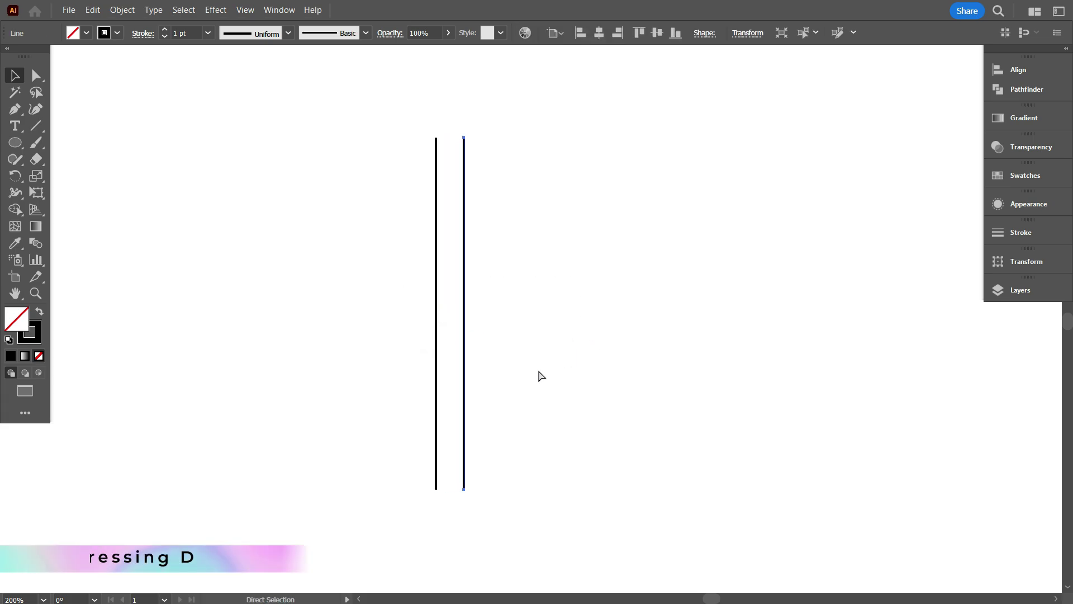
Repeat the line duplication at the same spacing to build a row of eight vertical lines
{"action": "key", "text": "ctrl+d"}
{"action": "key", "text": "ctrl+d"}
{"action": "key", "text": "ctrl+d"}
{"action": "key", "text": "ctrl+d"}
{"action": "key", "text": "ctrl+d"}
{"action": "key", "text": "ctrl+d"}
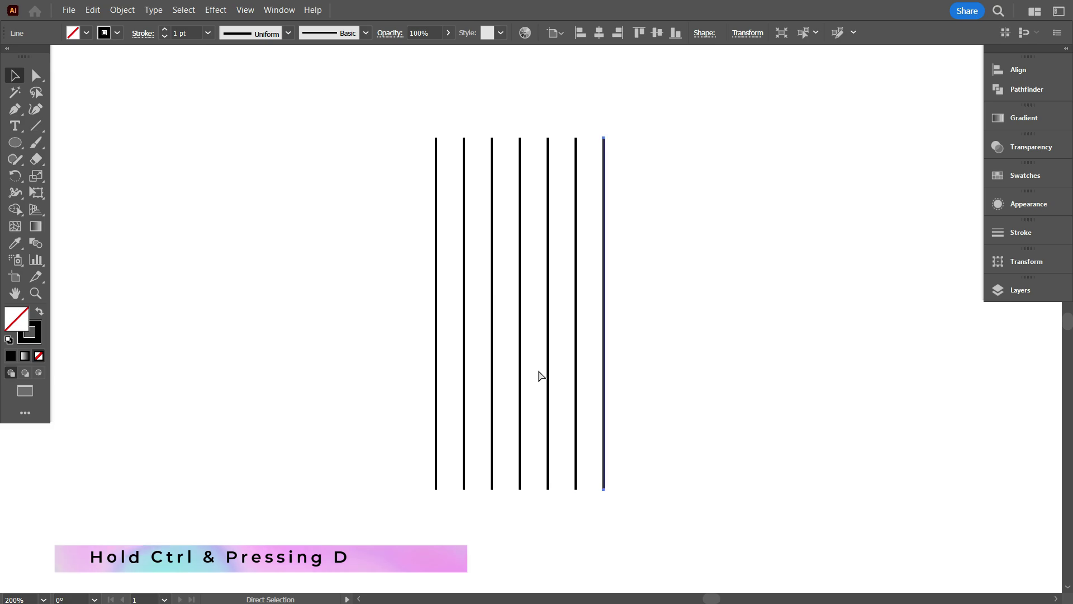
{"action": "left_click", "coordinate": [354, 268]}
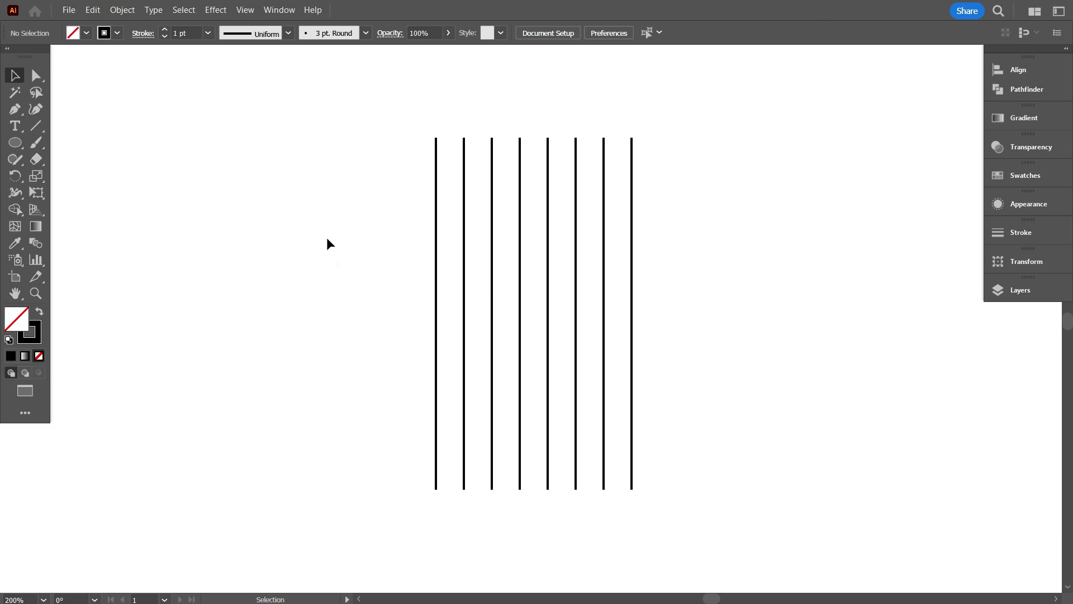
Copy all eight vertical lines in place and rotate the copies 90° to form a square grid
{"action": "left_click_drag", "start_coordinate": [327, 240], "coordinate": [730, 345]}
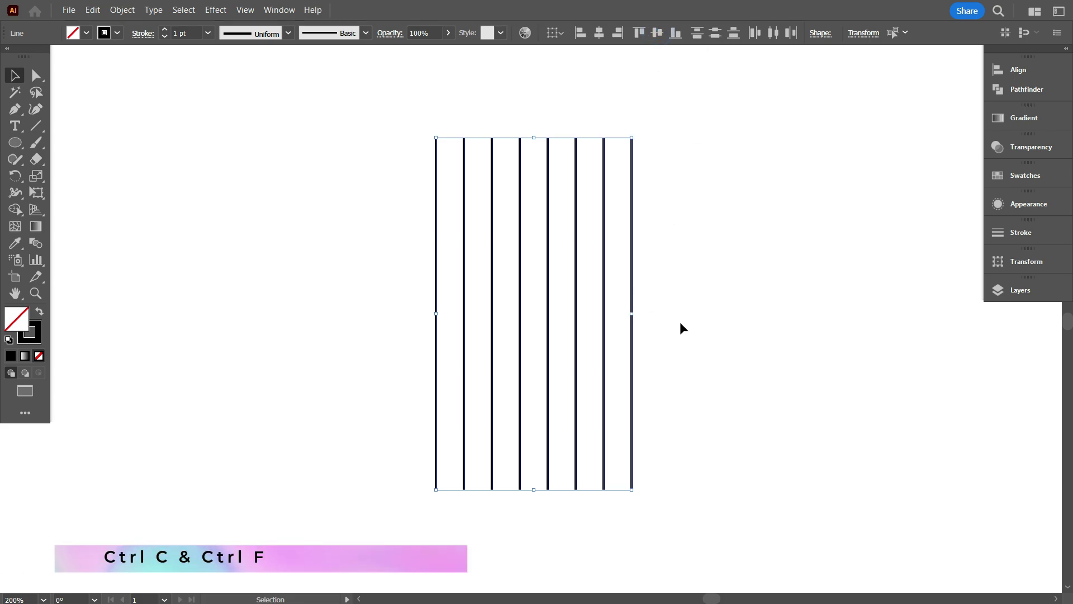
{"action": "key", "text": "ctrl+f"}
{"action": "left_click_drag", "start_coordinate": [635, 132], "coordinate": [723, 473]}
{"action": "left_click", "coordinate": [723, 472]}
{"action": "scroll", "coordinate": [556, 415], "scroll_direction": "up", "scroll_amount": 1}
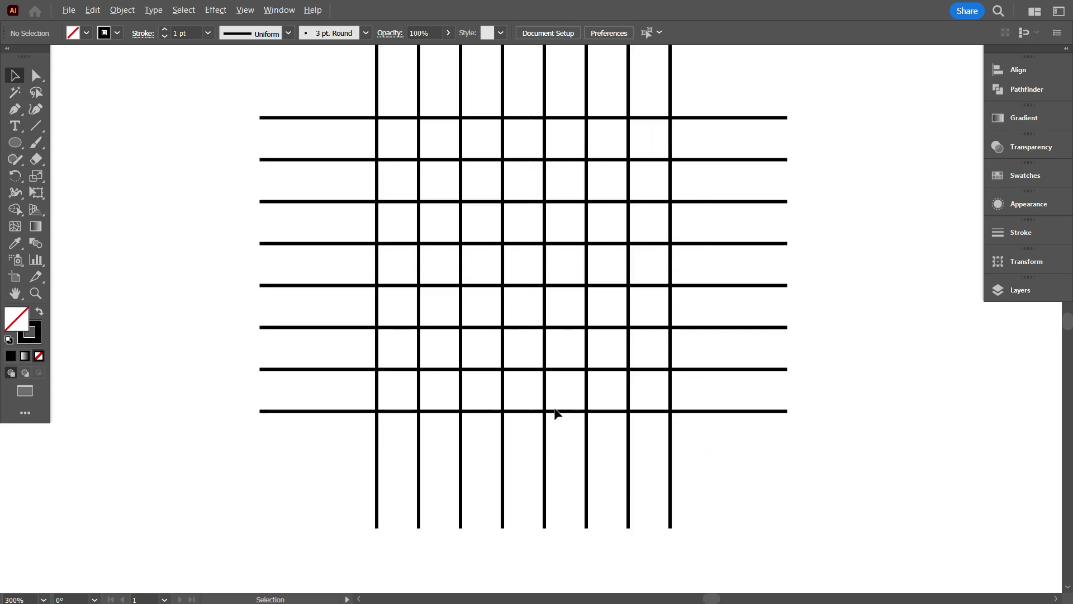
{"action": "scroll", "coordinate": [648, 390], "scroll_direction": "up", "scroll_amount": 1}
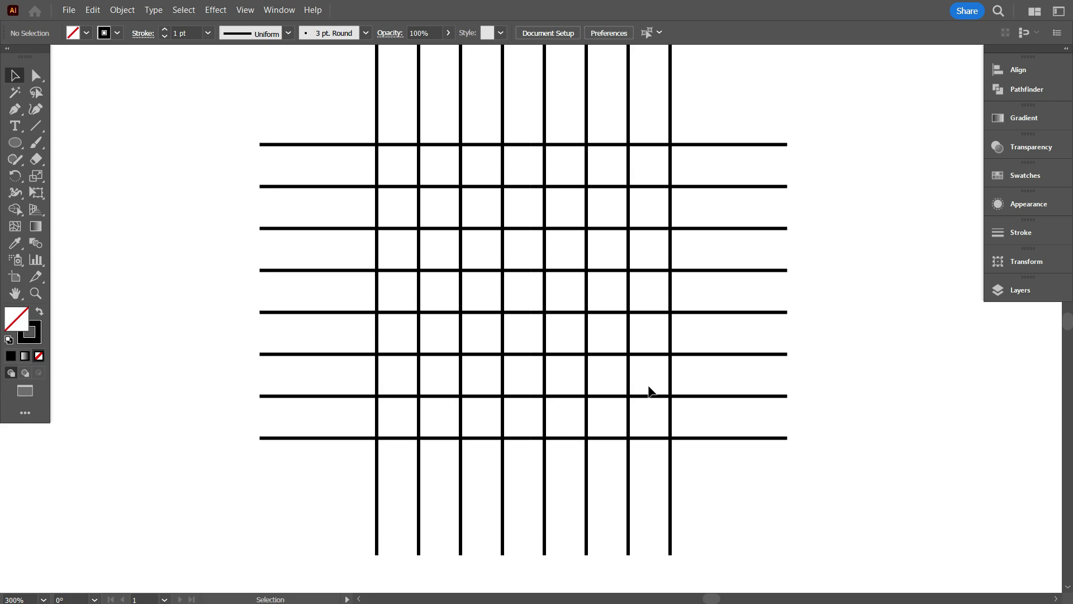
{"action": "scroll", "coordinate": [590, 360], "scroll_direction": "up", "scroll_amount": 1}
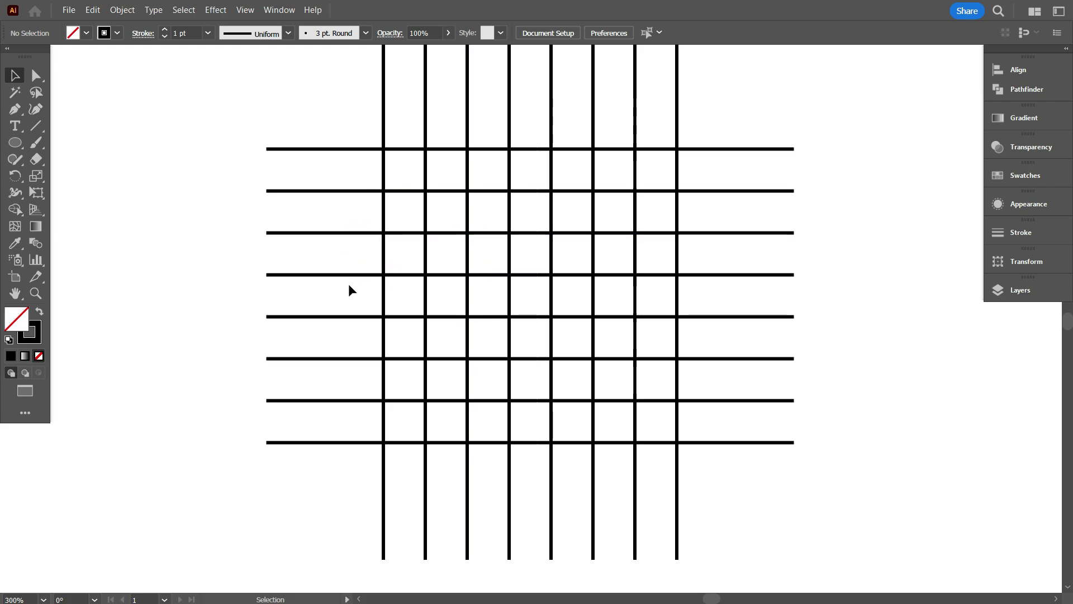
Draw a two-cell-wide circle between the grid's first and third vertical lines, starting at the third horizontal line, and copy it one cell down
{"action": "left_click", "coordinate": [15, 145]}
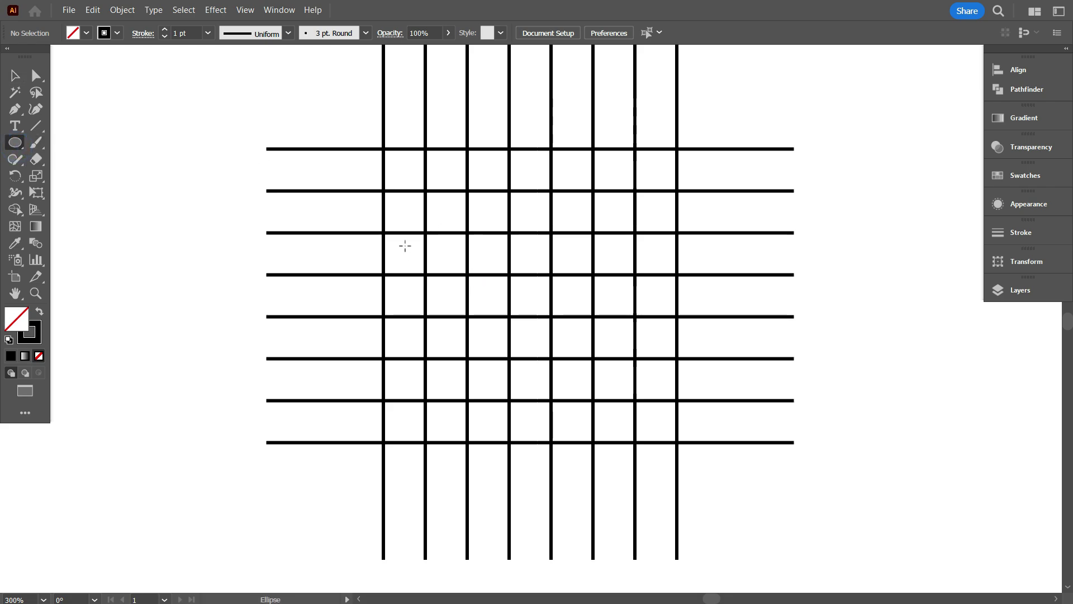
{"action": "left_click_drag", "start_coordinate": [386, 232], "coordinate": [435, 318]}
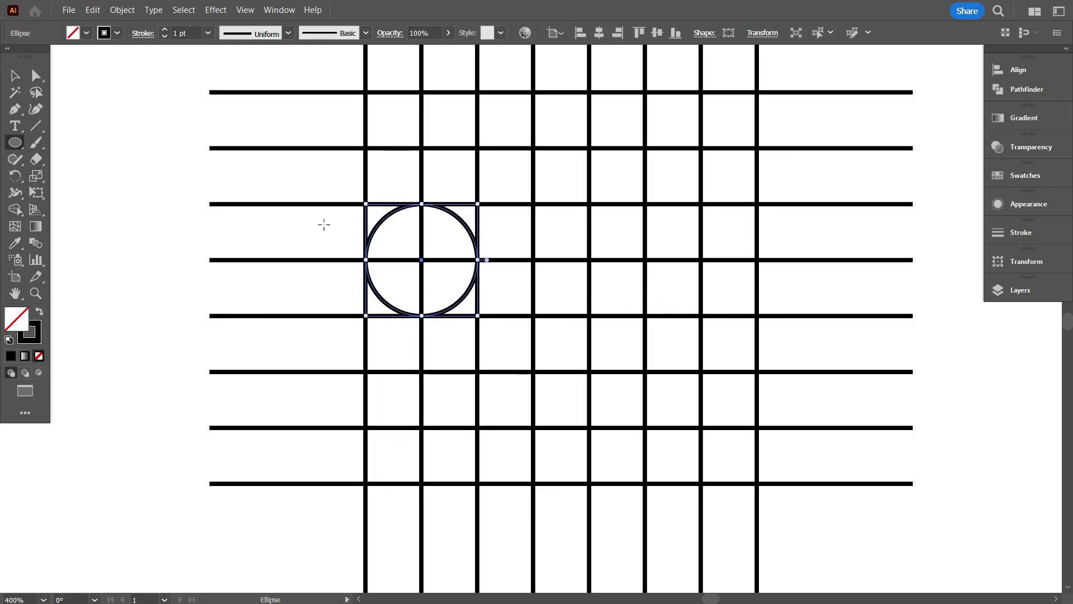
{"action": "left_click", "coordinate": [14, 75]}
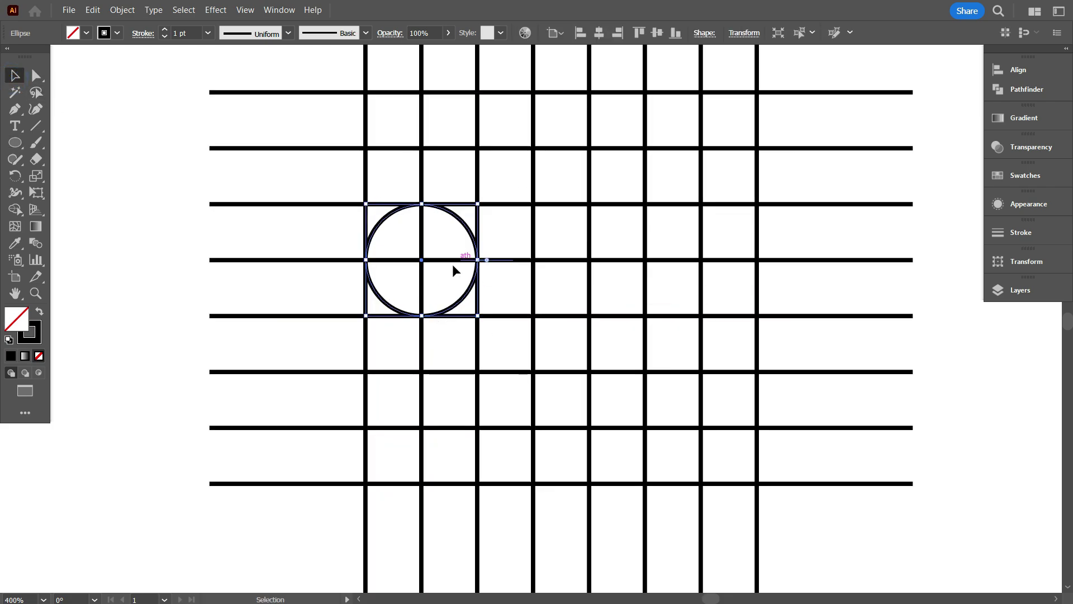
{"action": "left_click_drag", "start_coordinate": [454, 308], "coordinate": [455, 364]}
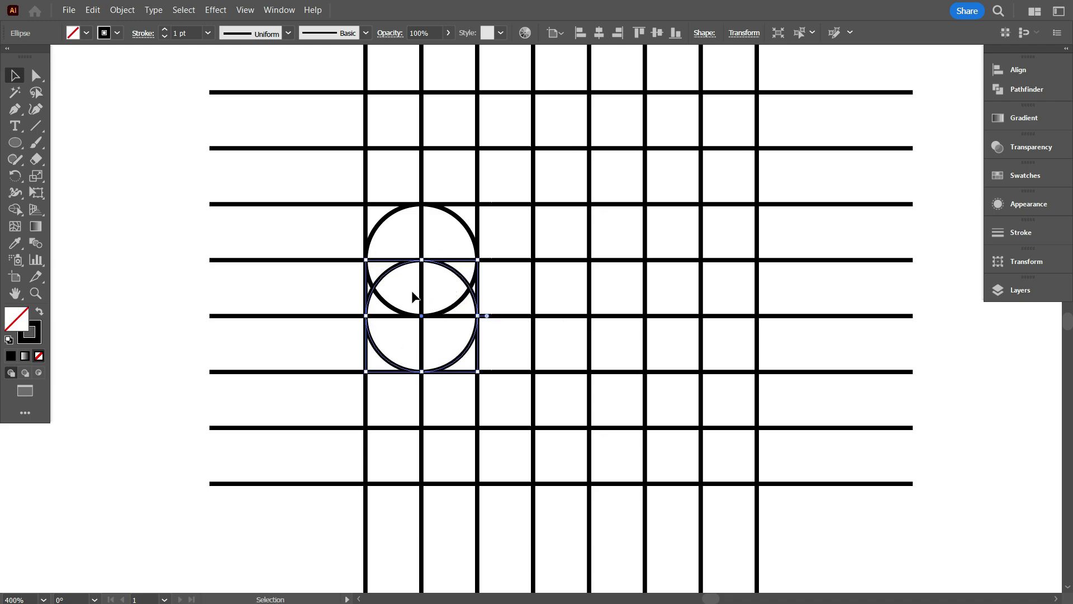
{"action": "left_click", "coordinate": [332, 224]}
{"action": "key", "text": "ctrl+minus"}
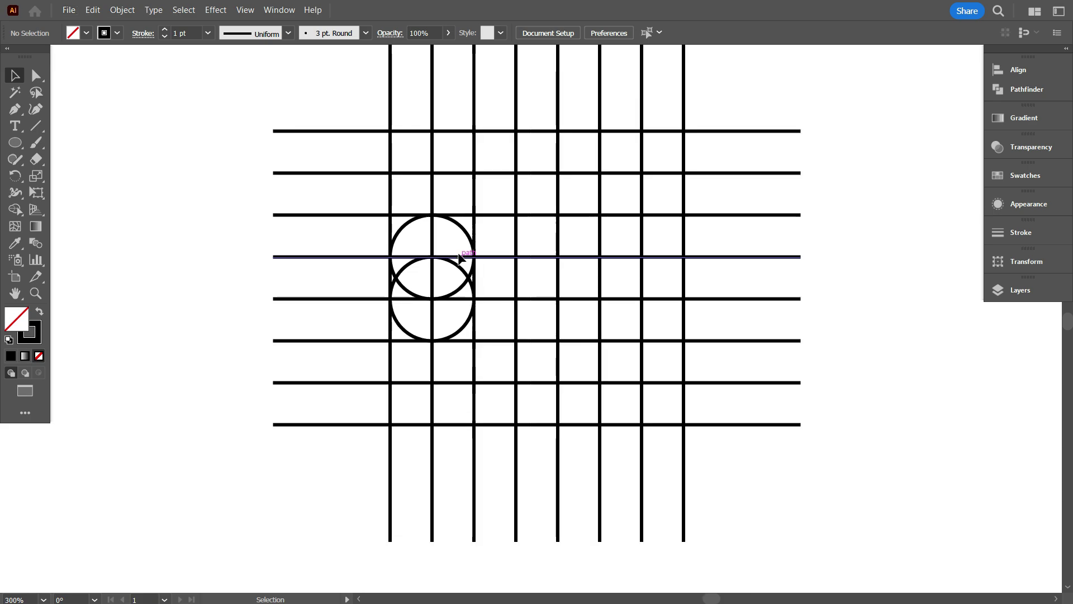
Paint a vertical brush stroke at the grid's upper left and a horizontal stroke below its lower right
{"action": "left_click", "coordinate": [36, 142]}
{"action": "left_click_drag", "start_coordinate": [292, 106], "coordinate": [299, 218]}
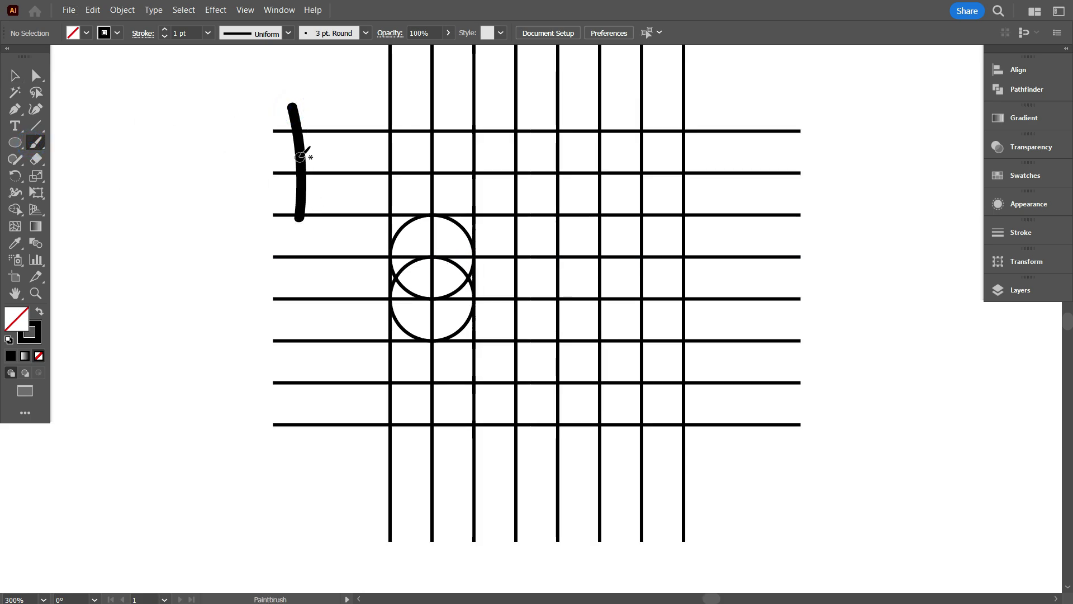
{"action": "left_click_drag", "start_coordinate": [738, 470], "coordinate": [597, 463]}
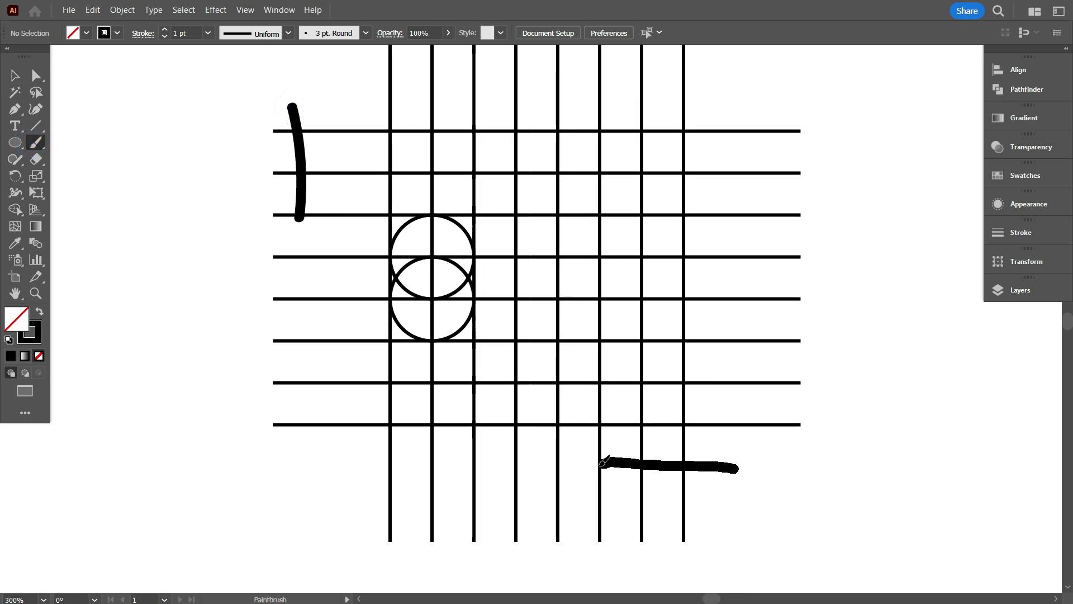
{"action": "left_click", "coordinate": [23, 78]}
Duplicate the two overlapping circles down to the right and rotate the copies 90° so they lie side by side
{"action": "scroll", "coordinate": [506, 372], "scroll_direction": "up", "scroll_amount": 1}
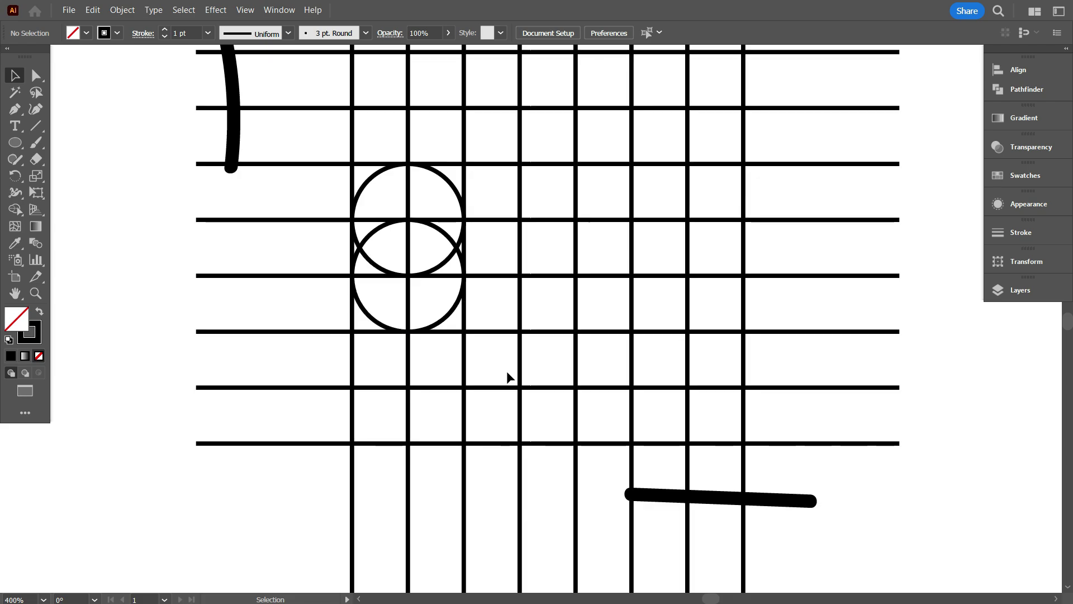
{"action": "left_click", "coordinate": [452, 318]}
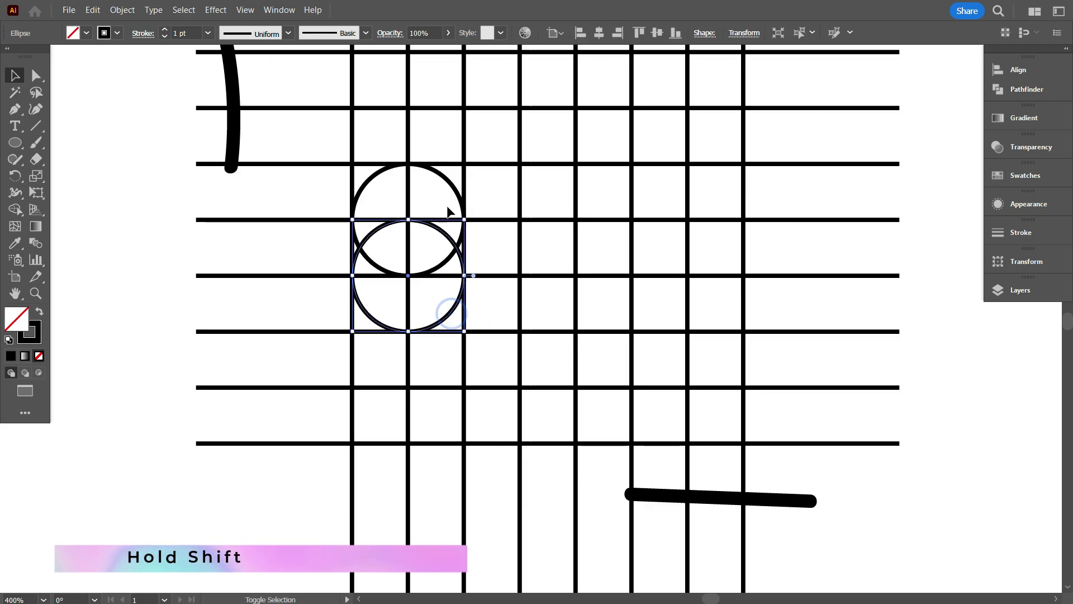
{"action": "left_click", "coordinate": [442, 176], "text": "shift"}
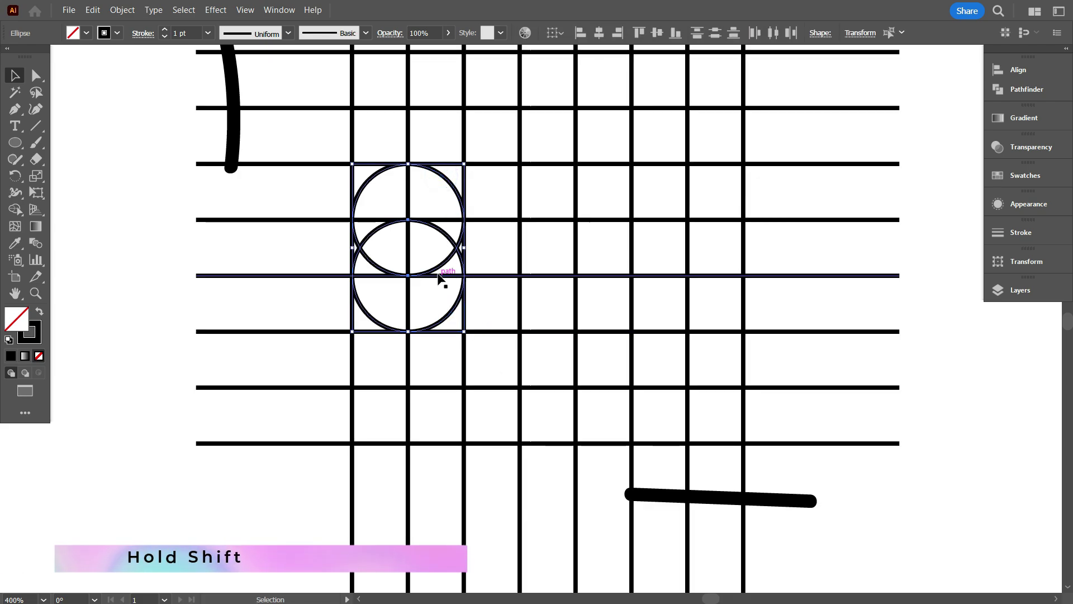
{"action": "left_click_drag", "start_coordinate": [439, 268], "coordinate": [521, 373]}
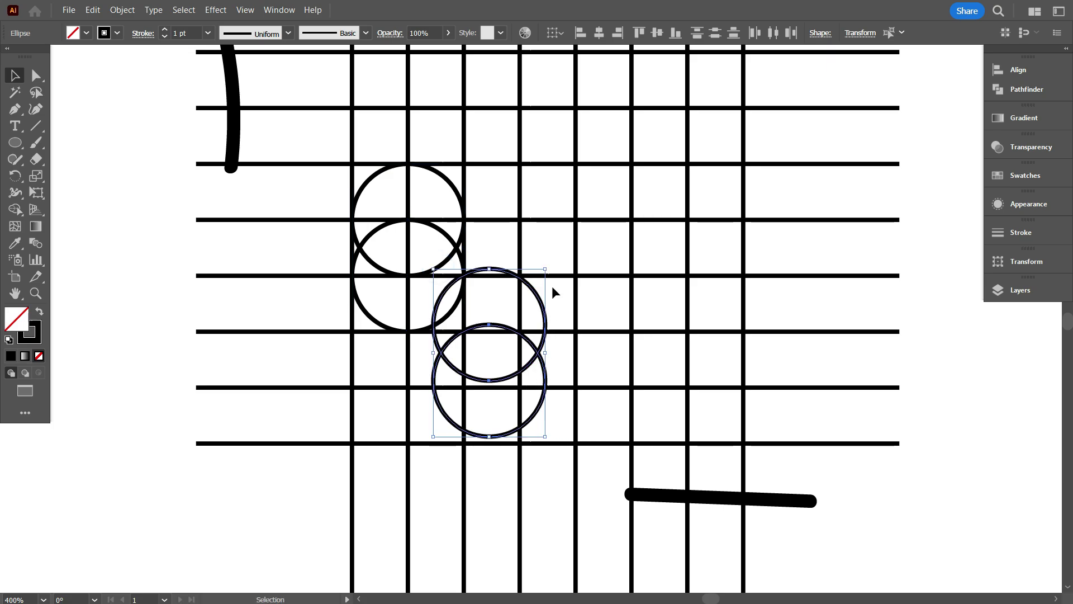
{"action": "left_click_drag", "start_coordinate": [551, 269], "coordinate": [604, 402]}
{"action": "scroll", "coordinate": [568, 395], "scroll_direction": "up", "scroll_amount": 1}
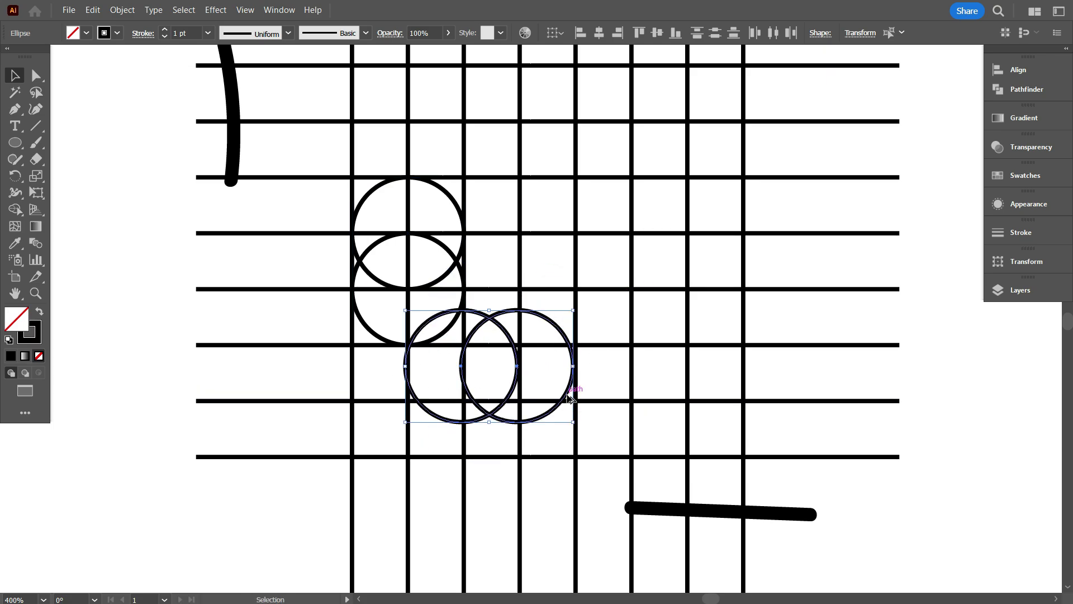
Align the rotated circle pair to the grid's two bottom rows, between the third and sixth vertical lines
{"action": "scroll", "coordinate": [567, 395], "scroll_direction": "down", "scroll_amount": 2}
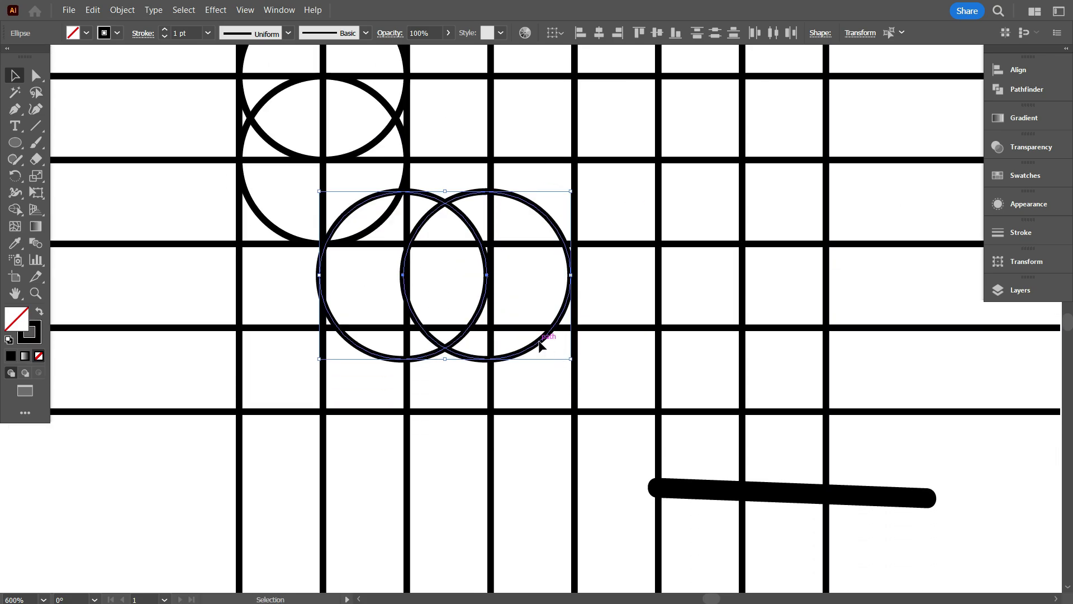
{"action": "left_click_drag", "start_coordinate": [540, 345], "coordinate": [626, 395]}
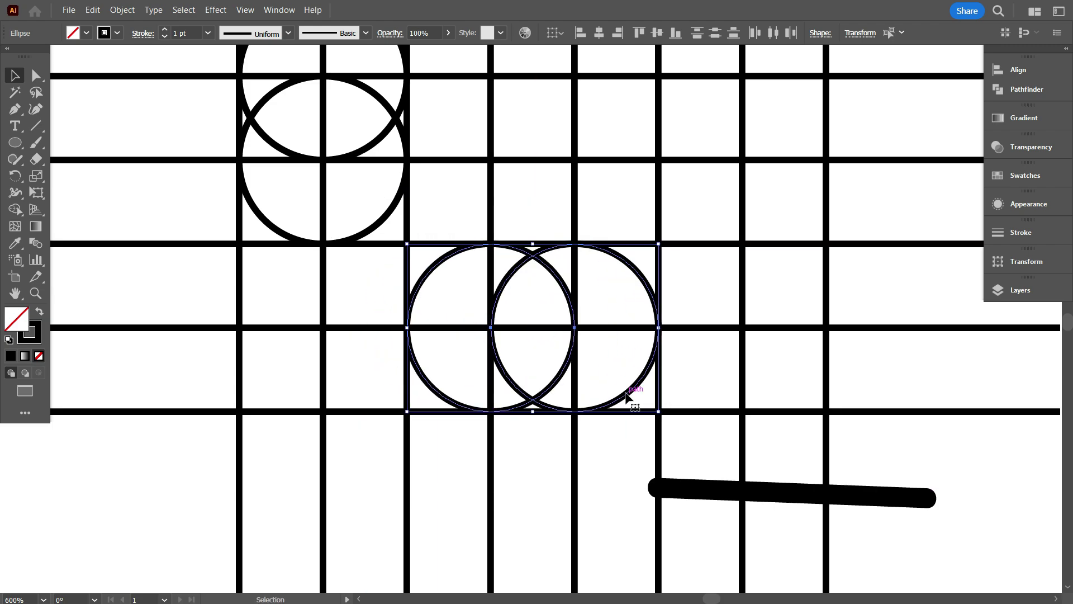
{"action": "scroll", "coordinate": [628, 395], "scroll_direction": "down", "scroll_amount": 1}
{"action": "scroll", "coordinate": [616, 384], "scroll_direction": "down", "scroll_amount": 2}
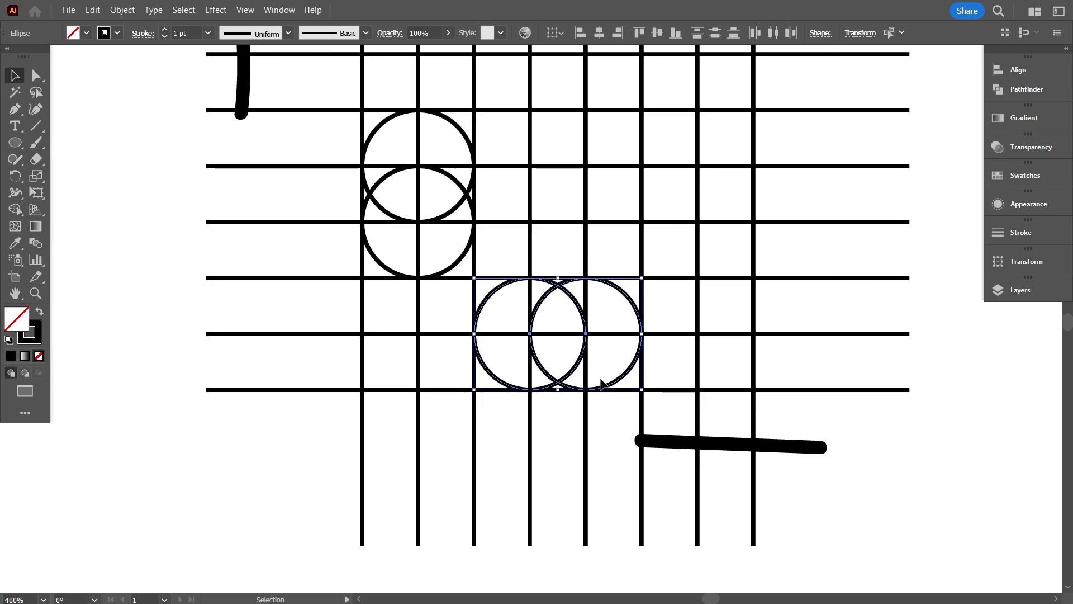
{"action": "left_click", "coordinate": [556, 451]}
{"action": "scroll", "coordinate": [556, 452], "scroll_direction": "up", "scroll_amount": 2}
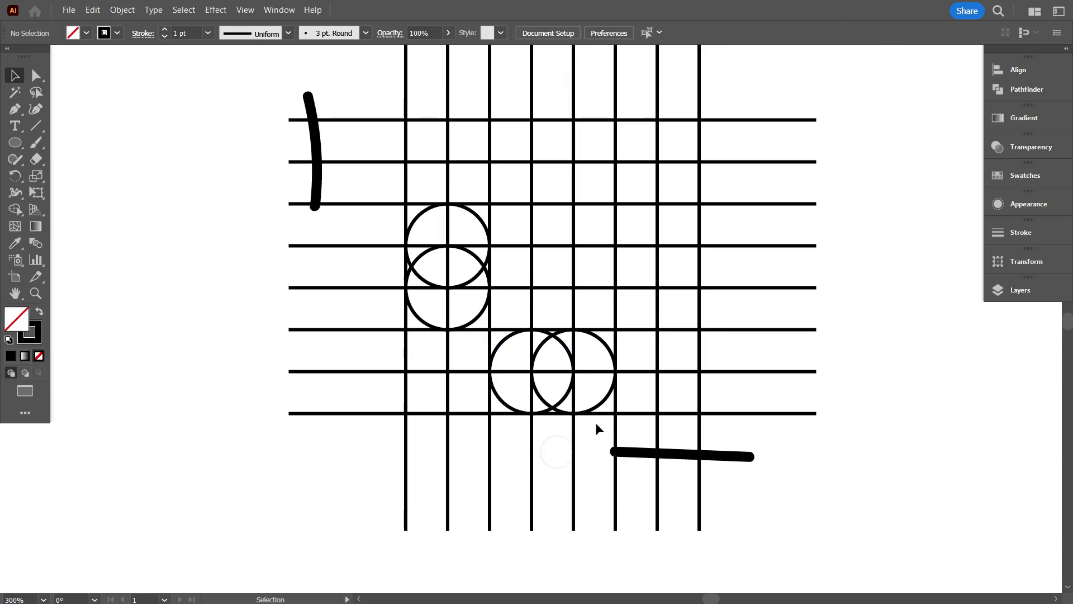
Delete the two side-by-side circles in the grid's bottom rows
{"action": "scroll", "coordinate": [587, 426], "scroll_direction": "up", "scroll_amount": 2}
{"action": "scroll", "coordinate": [582, 426], "scroll_direction": "up", "scroll_amount": 1}
{"action": "scroll", "coordinate": [529, 403], "scroll_direction": "up", "scroll_amount": 3}
{"action": "scroll", "coordinate": [537, 397], "scroll_direction": "down", "scroll_amount": 4}
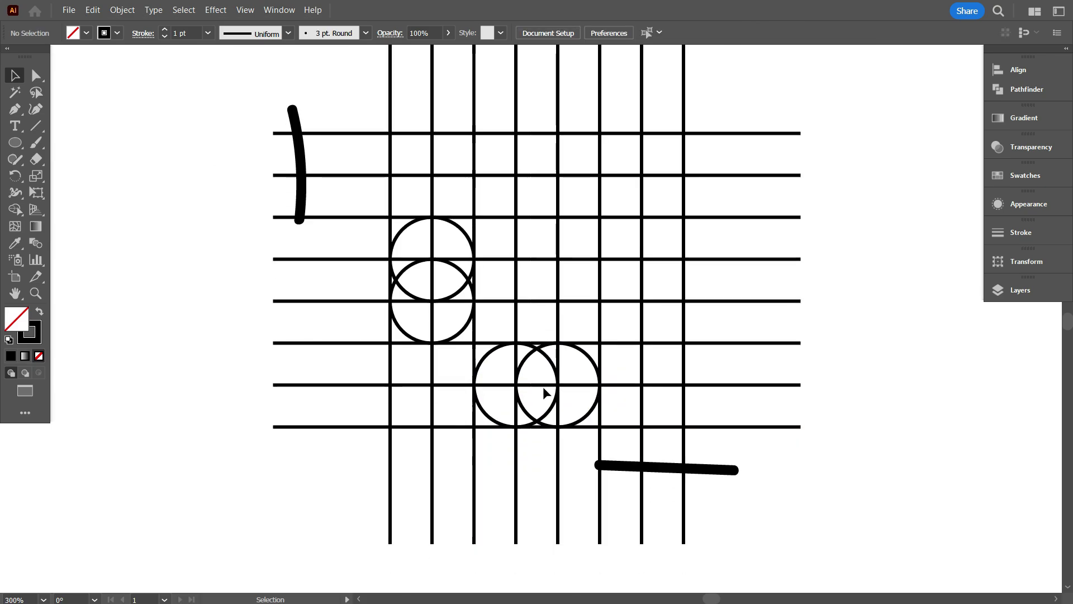
{"action": "scroll", "coordinate": [585, 398], "scroll_direction": "right", "scroll_amount": 1}
{"action": "left_click_drag", "start_coordinate": [593, 413], "coordinate": [585, 392]}
{"action": "key", "text": "Delete"}
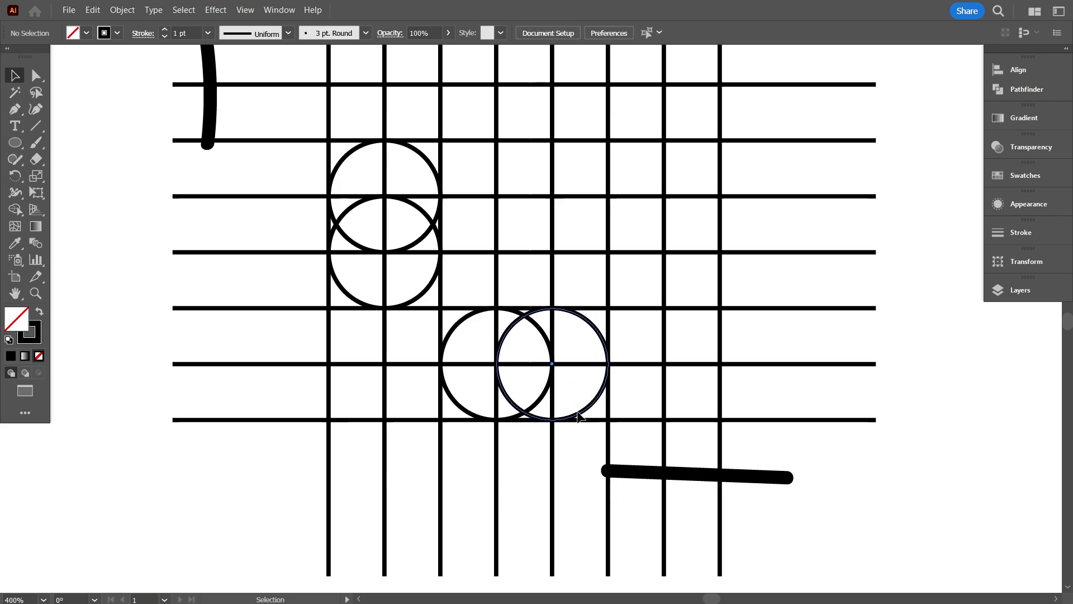
{"action": "left_click_drag", "start_coordinate": [454, 387], "coordinate": [450, 411]}
{"action": "key", "text": "Delete"}
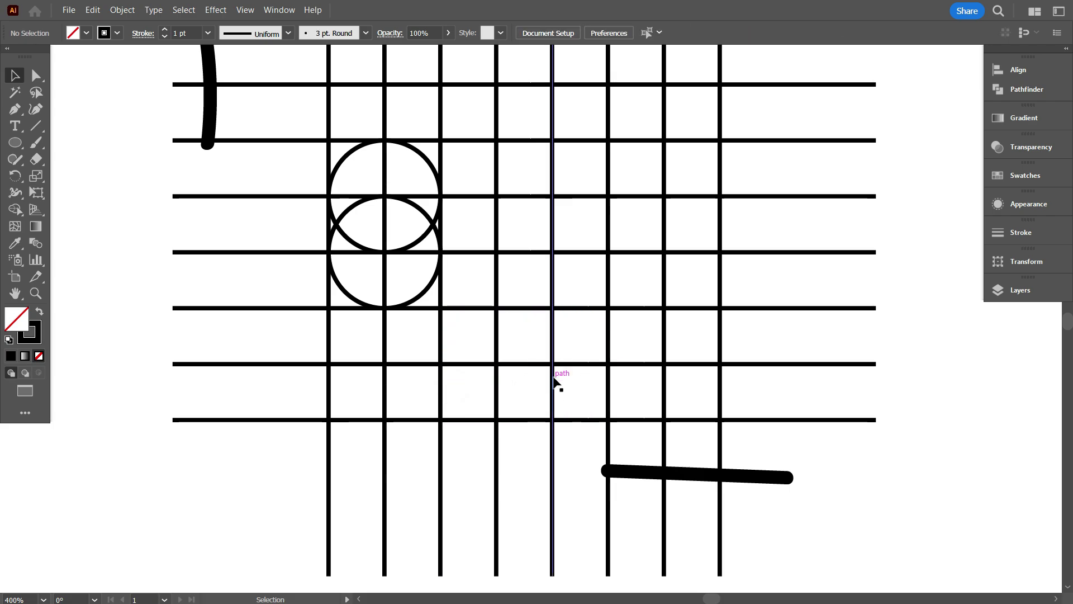
Draw a two-cell-wide circle in the grid's bottom two rows, ending at the sixth vertical line, and copy it one cell left
{"action": "left_click", "coordinate": [16, 145]}
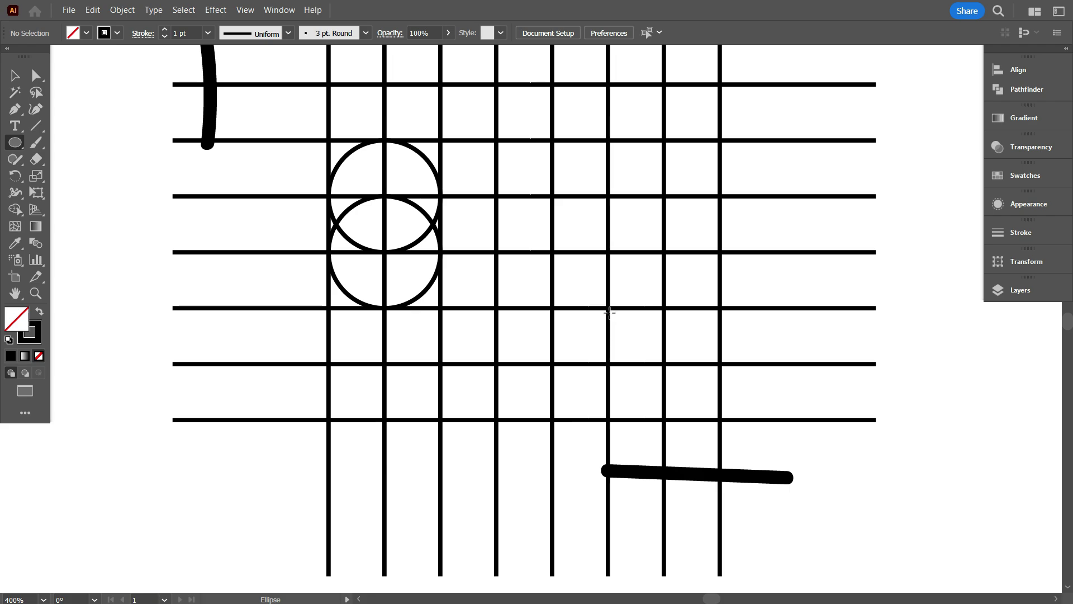
{"action": "left_click_drag", "start_coordinate": [608, 309], "coordinate": [496, 415]}
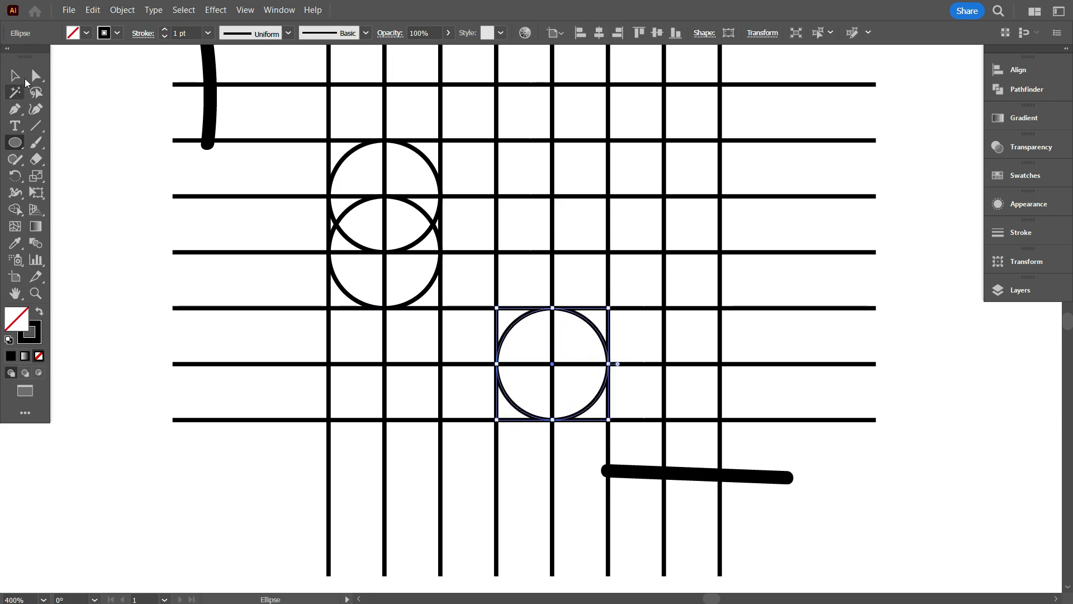
{"action": "left_click", "coordinate": [15, 76]}
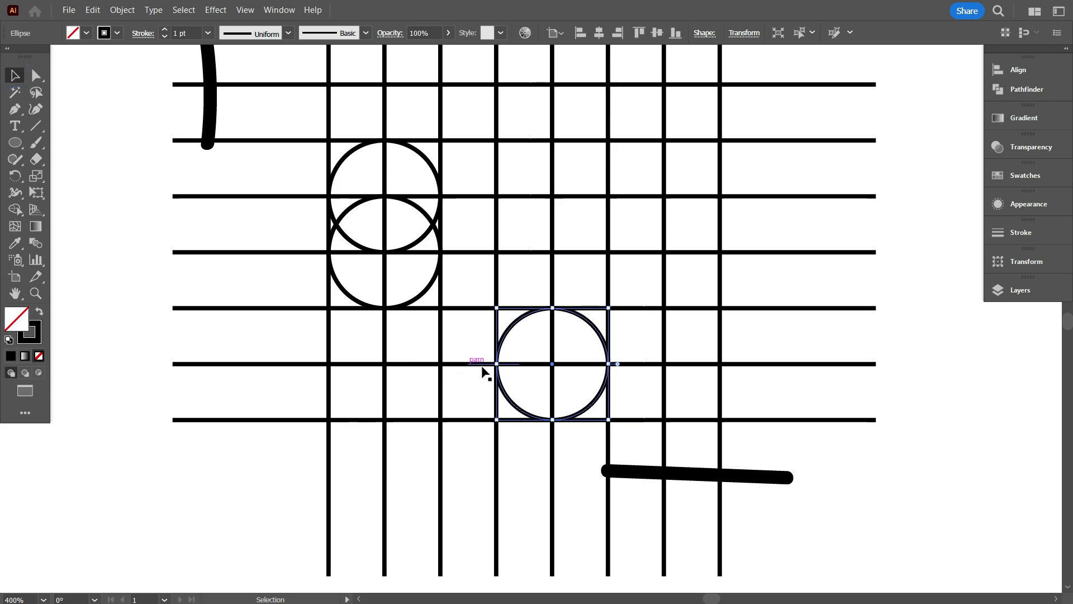
{"action": "left_click_drag", "start_coordinate": [589, 410], "coordinate": [533, 412]}
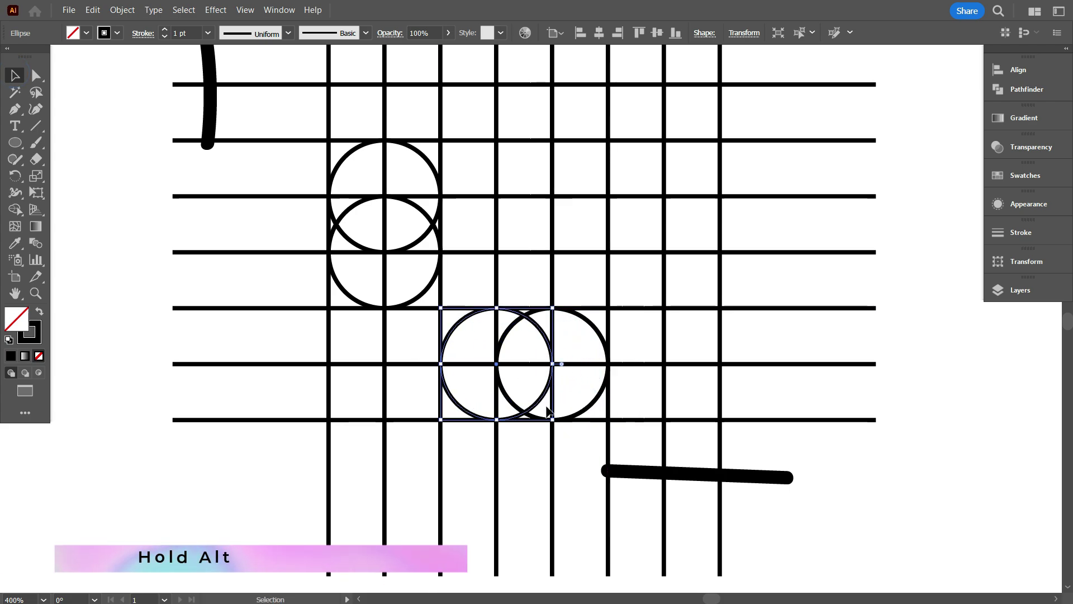
{"action": "left_click", "coordinate": [770, 384]}
{"action": "scroll", "coordinate": [660, 375], "scroll_direction": "up", "scroll_amount": 4}
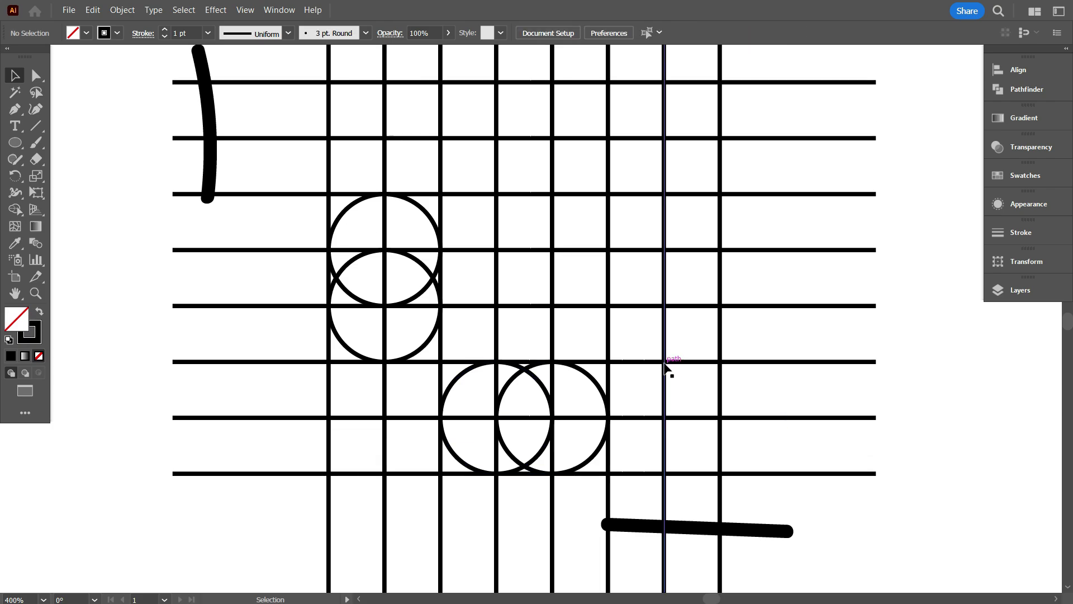
Inspect in outline view how both circle pairs meet the grid lines, and return to the normal preview
{"action": "scroll", "coordinate": [655, 366], "scroll_direction": "down", "scroll_amount": 1}
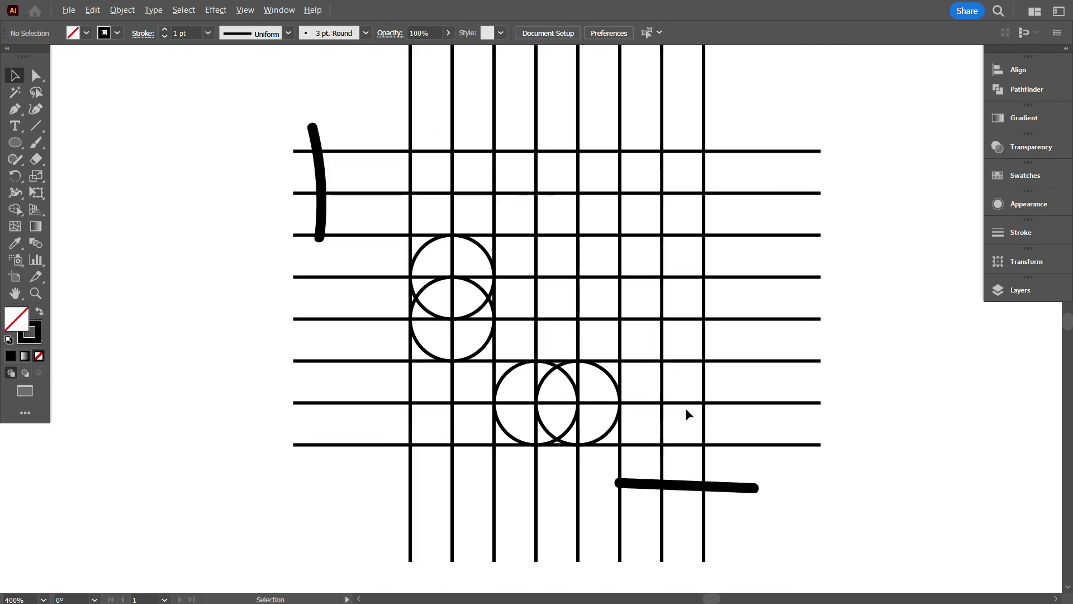
{"action": "scroll", "coordinate": [688, 414], "scroll_direction": "up", "scroll_amount": 1}
{"action": "scroll", "coordinate": [687, 414], "scroll_direction": "up", "scroll_amount": 2}
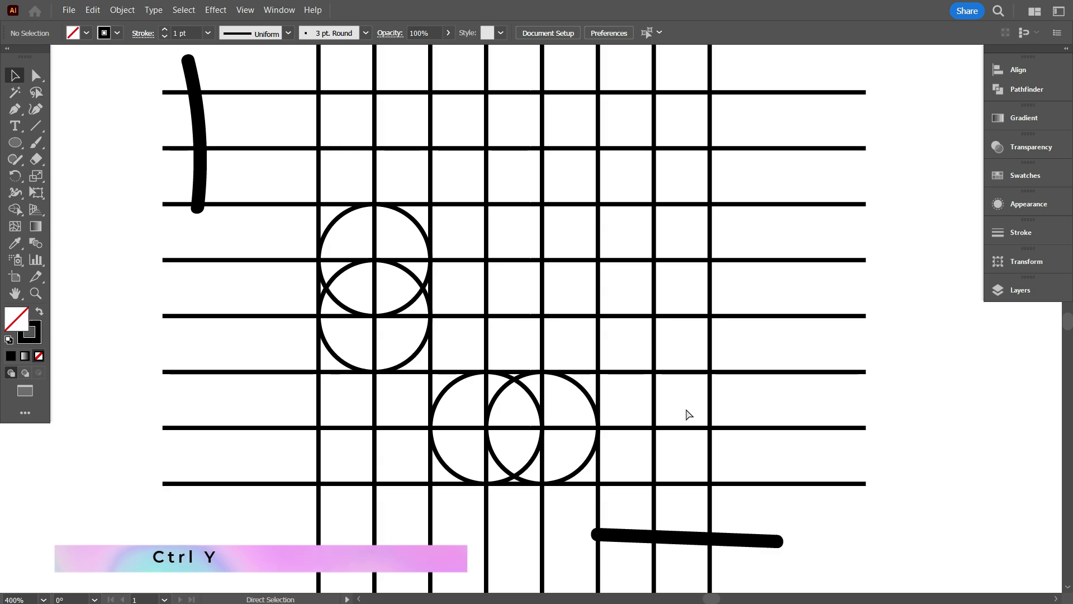
{"action": "key", "text": "ctrl+y"}
{"action": "scroll", "coordinate": [559, 386], "scroll_direction": "down", "scroll_amount": 1}
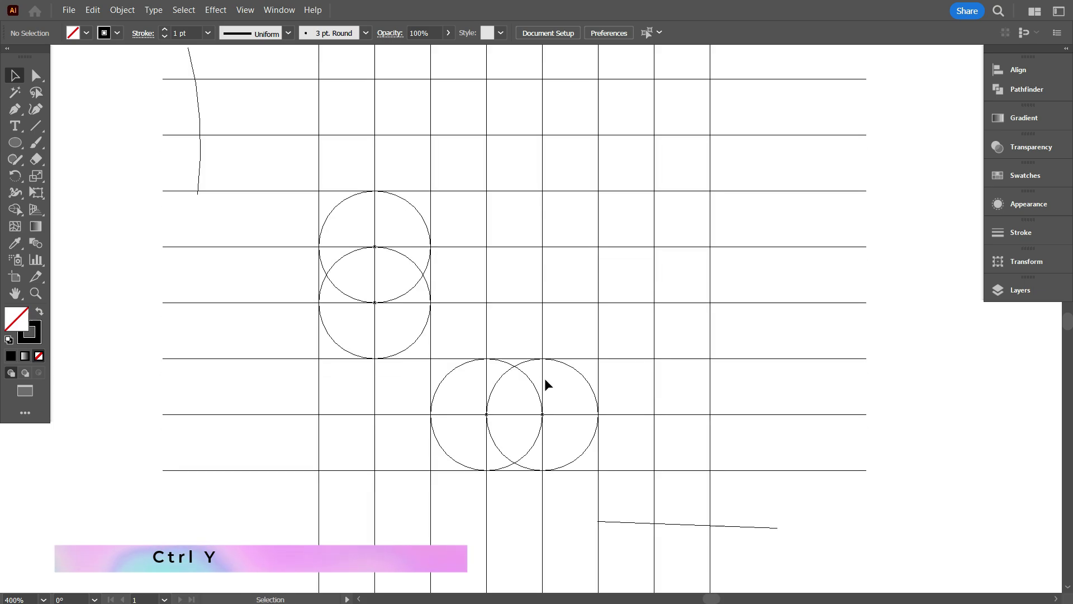
{"action": "scroll", "coordinate": [370, 333], "scroll_direction": "up", "scroll_amount": 2}
{"action": "scroll", "coordinate": [382, 306], "scroll_direction": "up", "scroll_amount": 2}
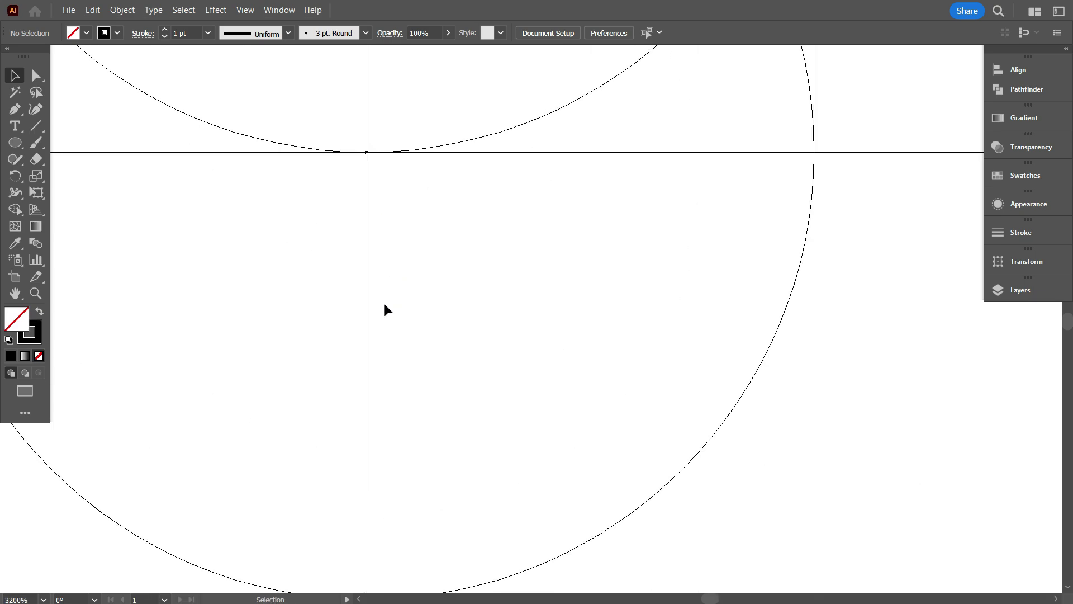
{"action": "scroll", "coordinate": [384, 303], "scroll_direction": "down", "scroll_amount": 3}
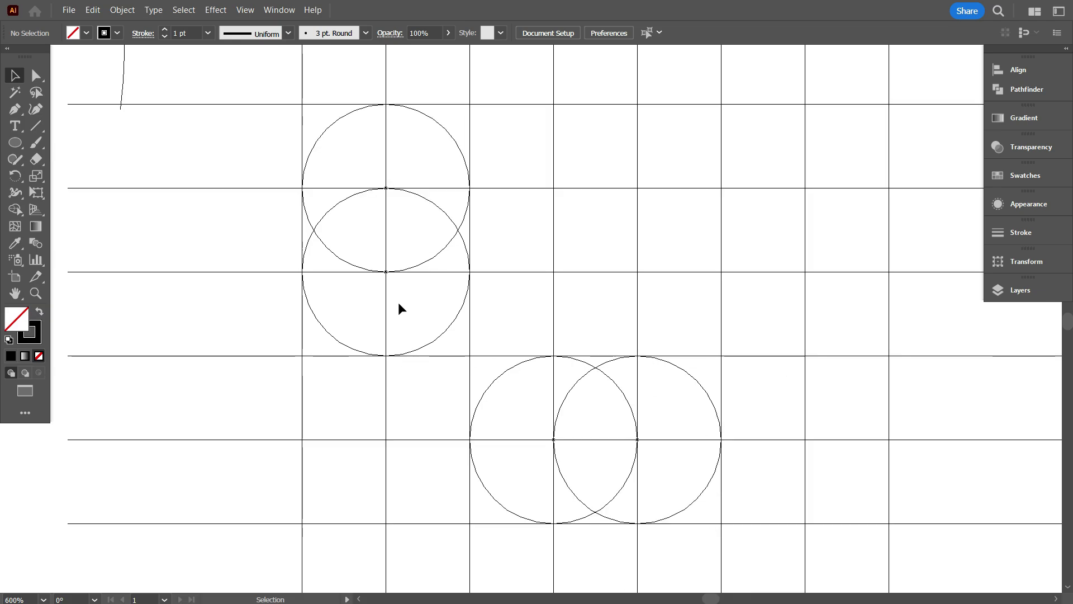
{"action": "scroll", "coordinate": [662, 455], "scroll_direction": "down", "scroll_amount": 4}
{"action": "scroll", "coordinate": [664, 455], "scroll_direction": "up", "scroll_amount": 4}
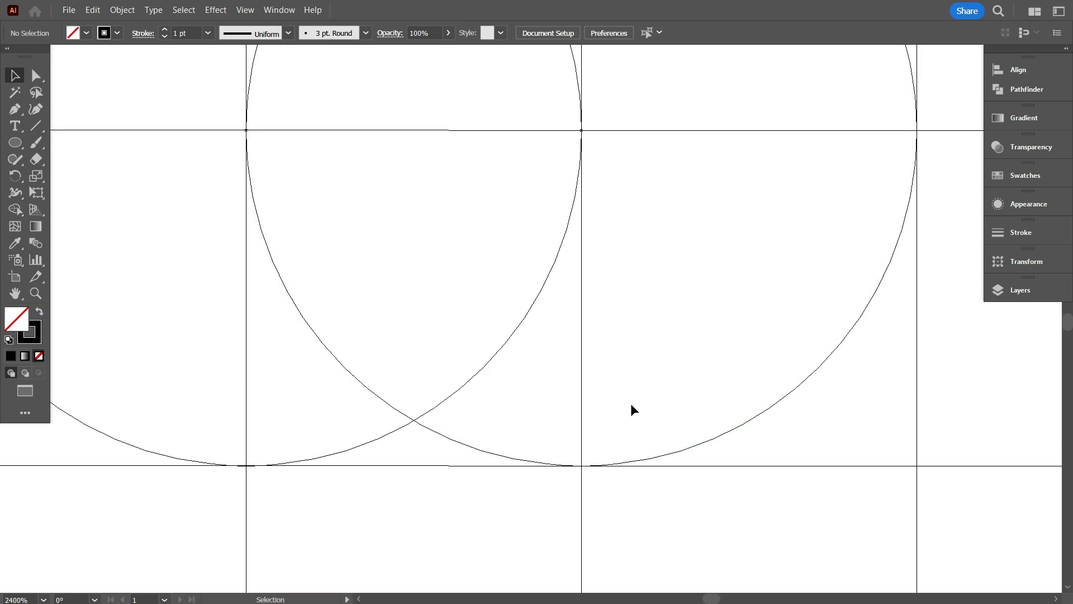
{"action": "scroll", "coordinate": [585, 120], "scroll_direction": "up", "scroll_amount": 1}
{"action": "scroll", "coordinate": [585, 120], "scroll_direction": "down", "scroll_amount": 3}
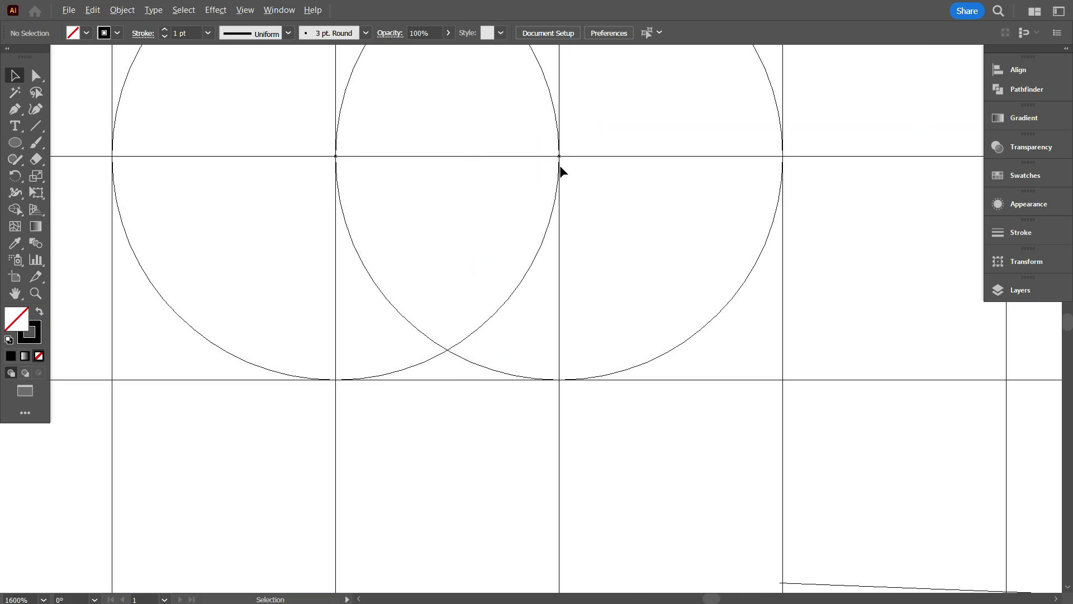
{"action": "scroll", "coordinate": [594, 260], "scroll_direction": "down", "scroll_amount": 3}
{"action": "scroll", "coordinate": [595, 260], "scroll_direction": "up", "scroll_amount": 4}
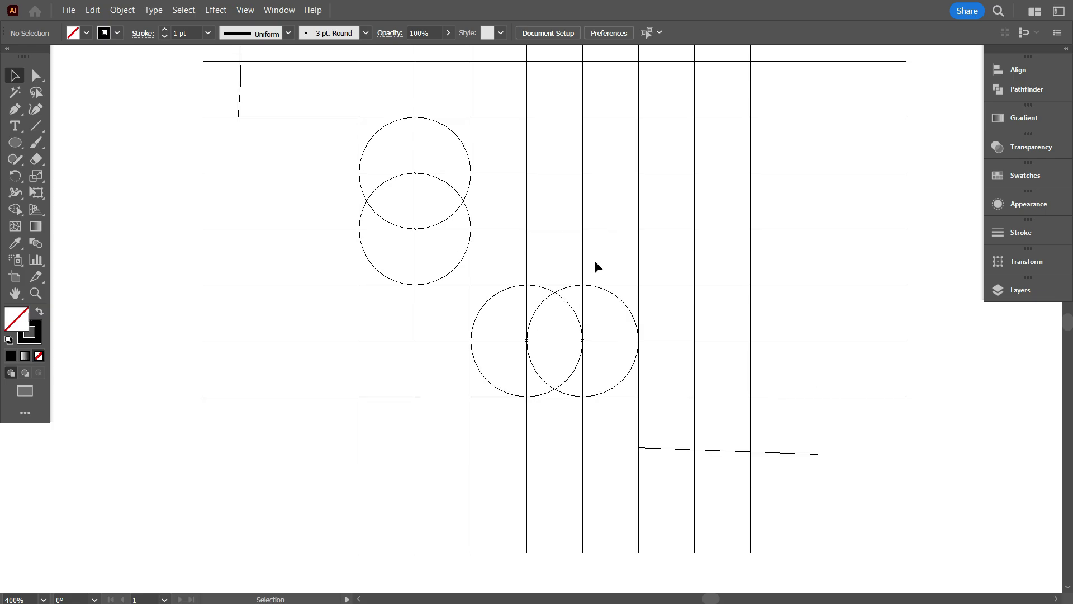
{"action": "key", "text": "ctrl+y"}
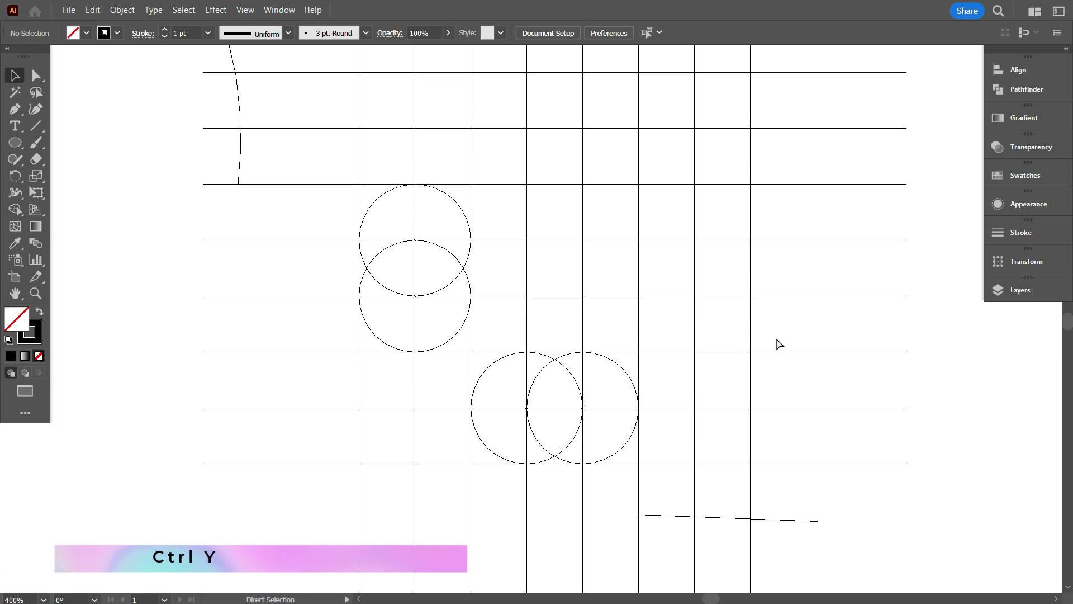
{"action": "key", "text": "ctrl+y"}
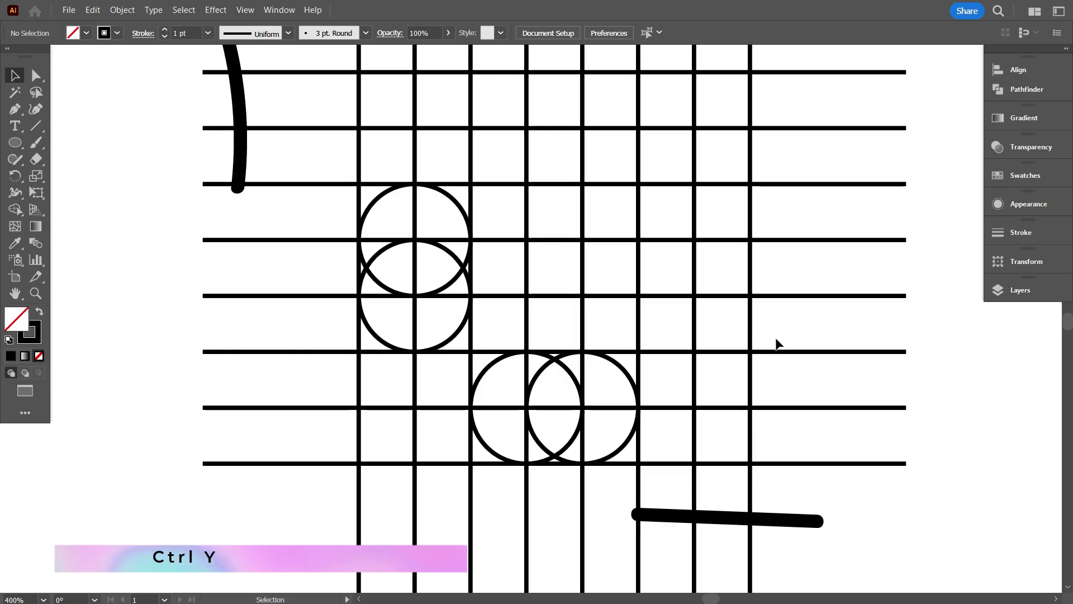
Delete the two thick stray brush strokes beside and below the grid
{"action": "scroll", "coordinate": [660, 326], "scroll_direction": "up", "scroll_amount": 1}
{"action": "scroll", "coordinate": [559, 284], "scroll_direction": "down", "scroll_amount": 1}
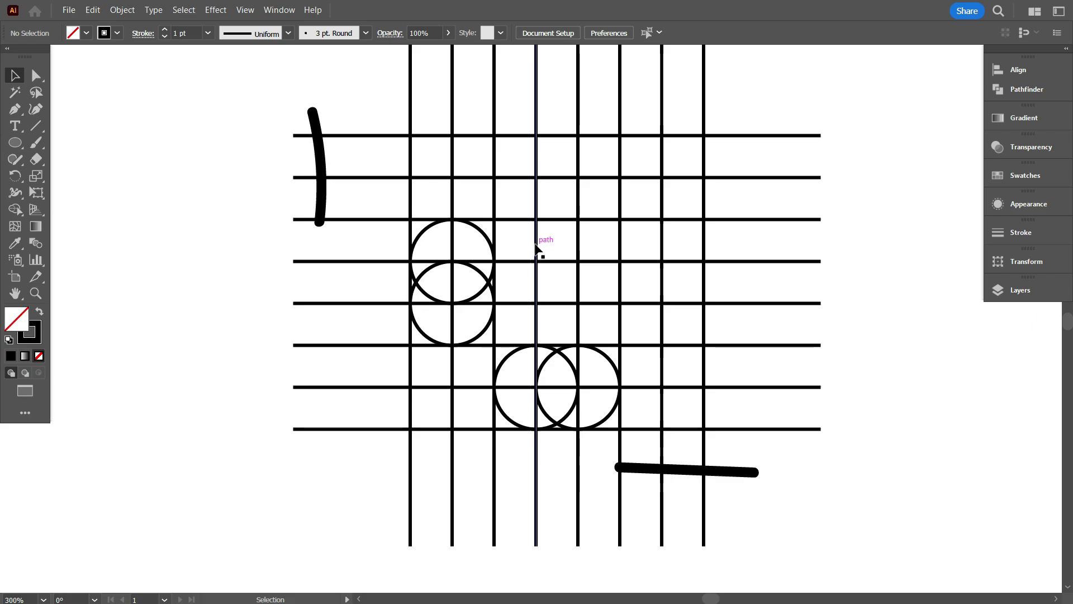
{"action": "scroll", "coordinate": [506, 269], "scroll_direction": "down", "scroll_amount": 1}
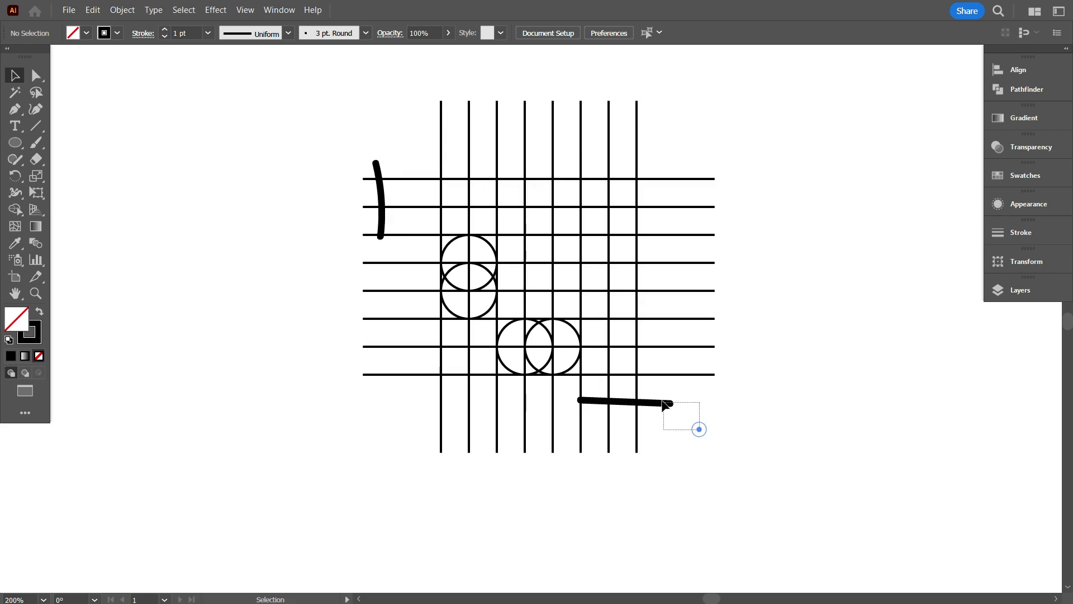
{"action": "left_click_drag", "start_coordinate": [699, 429], "coordinate": [664, 404]}
{"action": "key", "text": "Delete"}
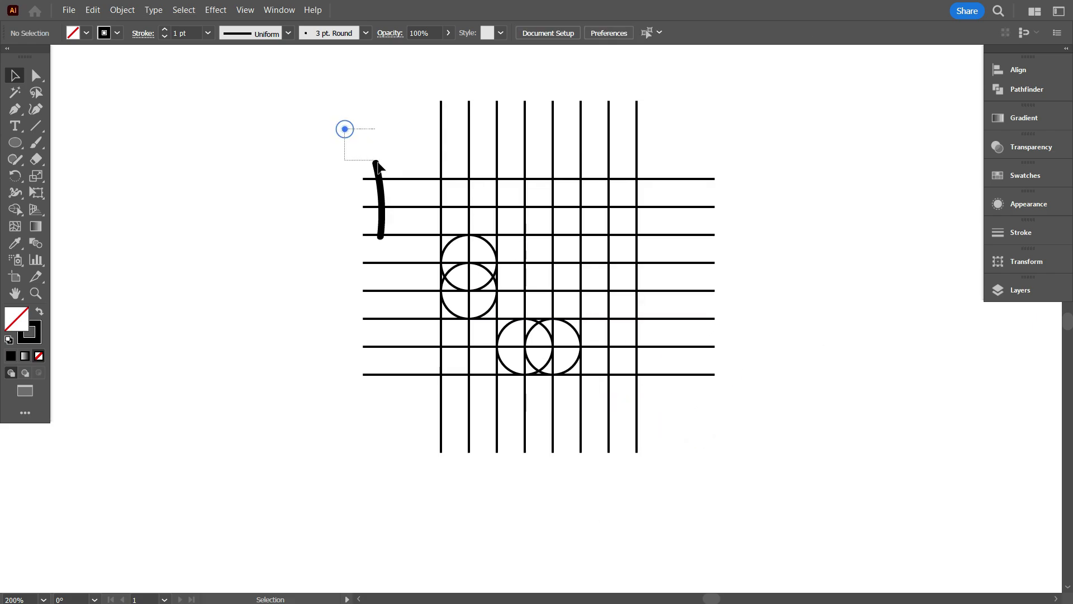
{"action": "key", "text": "Delete"}
Set the stroke weight of all grid lines and circles to 4 pt
{"action": "left_click_drag", "start_coordinate": [375, 160], "coordinate": [750, 454]}
{"action": "scroll", "coordinate": [385, 158], "scroll_direction": "up", "scroll_amount": 1}
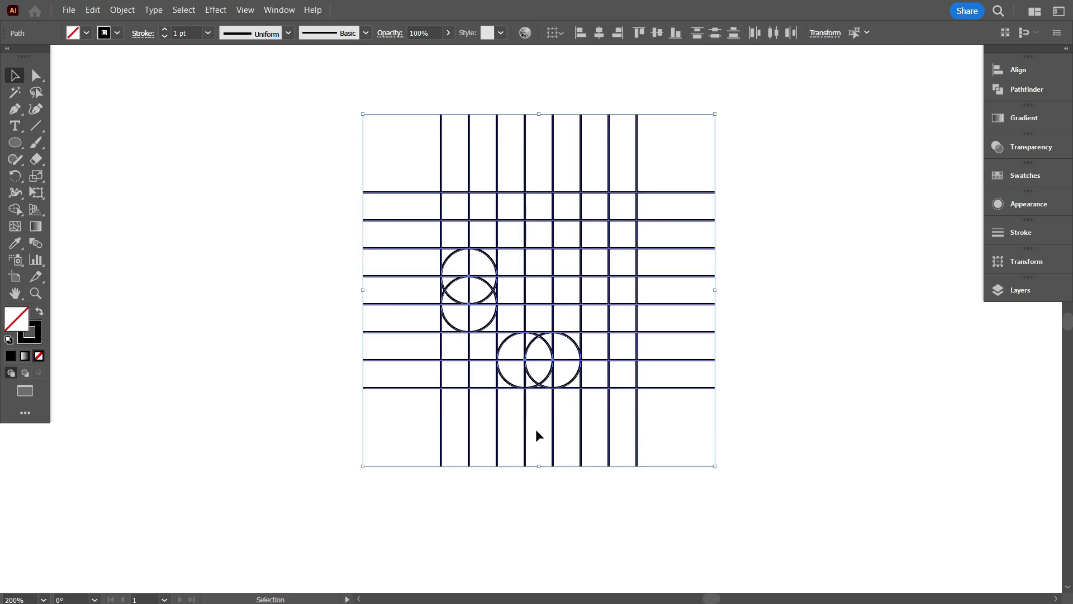
{"action": "scroll", "coordinate": [188, 33], "scroll_direction": "up", "scroll_amount": 2}
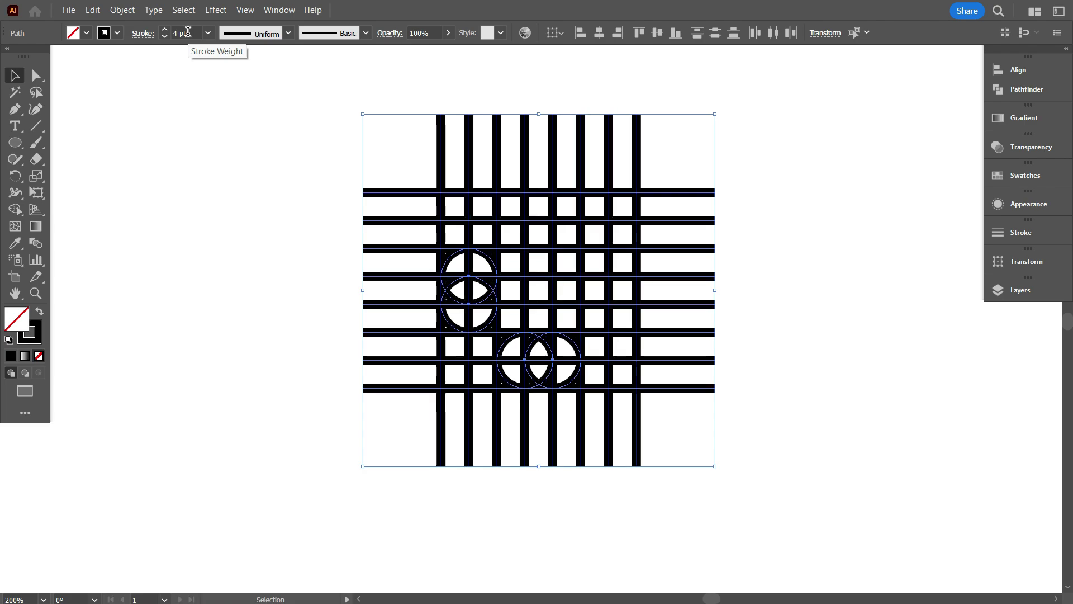
{"action": "left_click", "coordinate": [251, 168]}
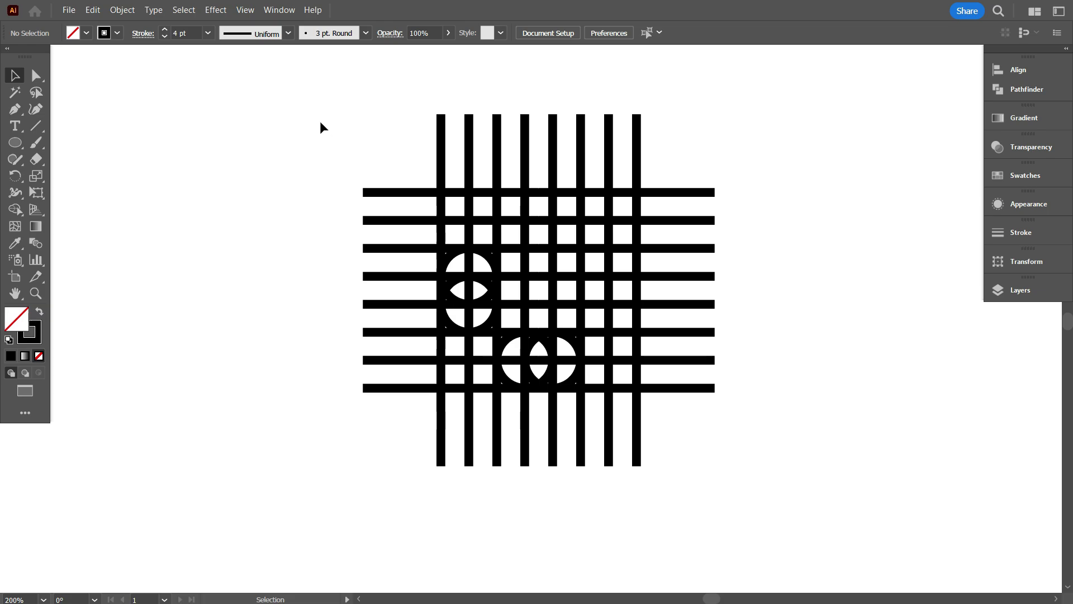
Convert the strokes of all grid lines and circles into outlined shapes with Outline Stroke
{"action": "left_click_drag", "start_coordinate": [300, 104], "coordinate": [758, 500]}
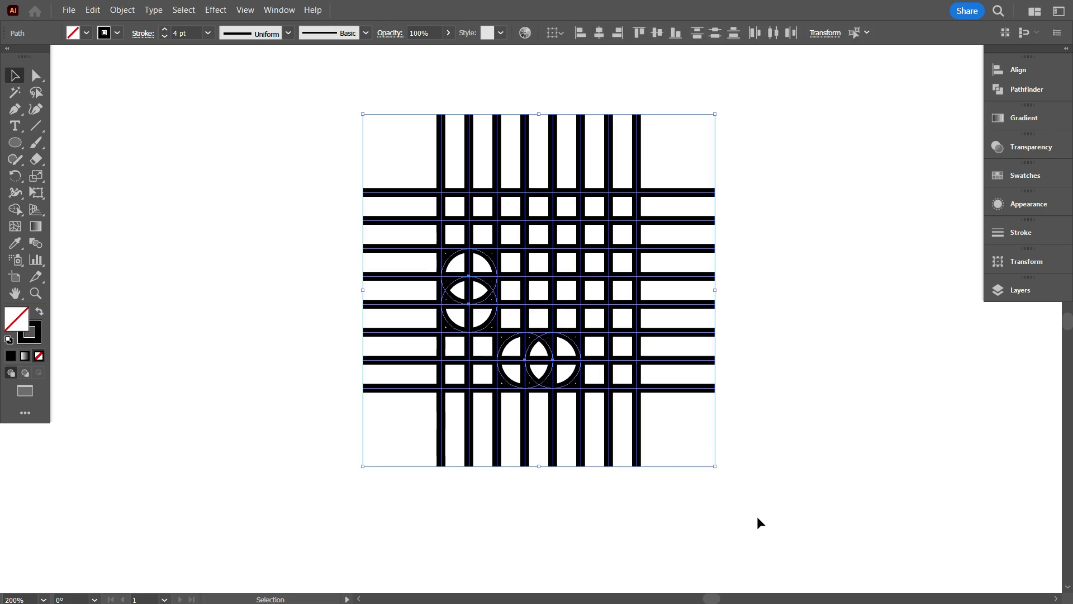
{"action": "left_click", "coordinate": [122, 9]}
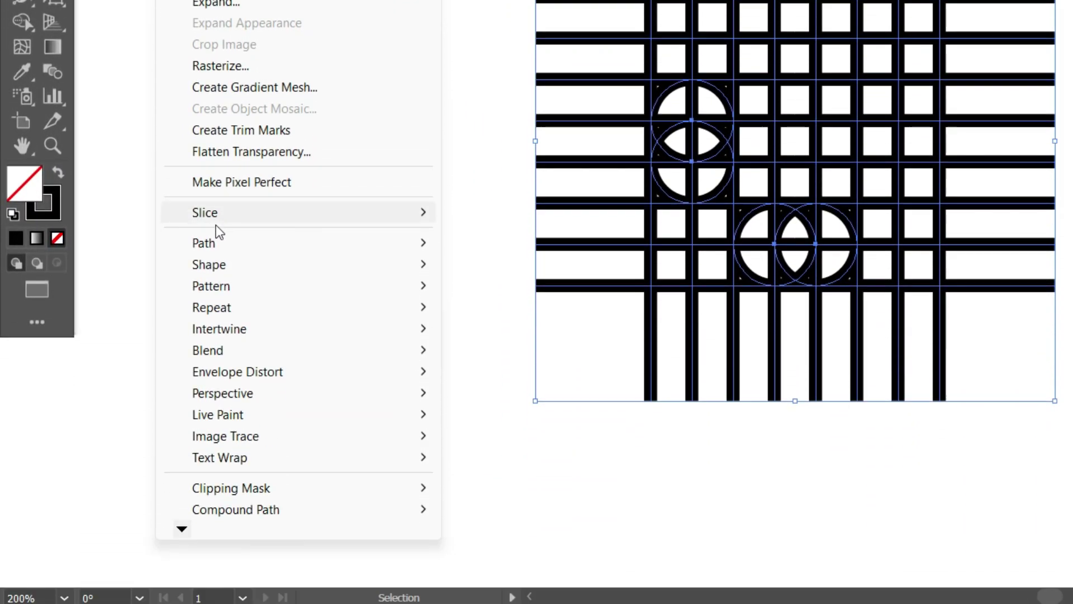
{"action": "mouse_move", "coordinate": [223, 499]}
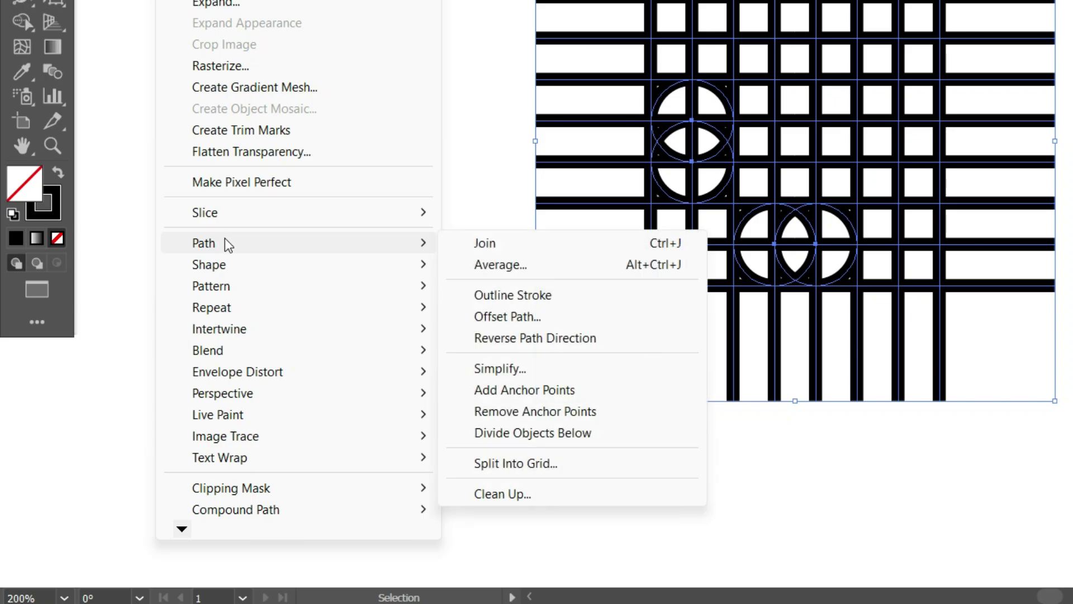
{"action": "left_click", "coordinate": [511, 296]}
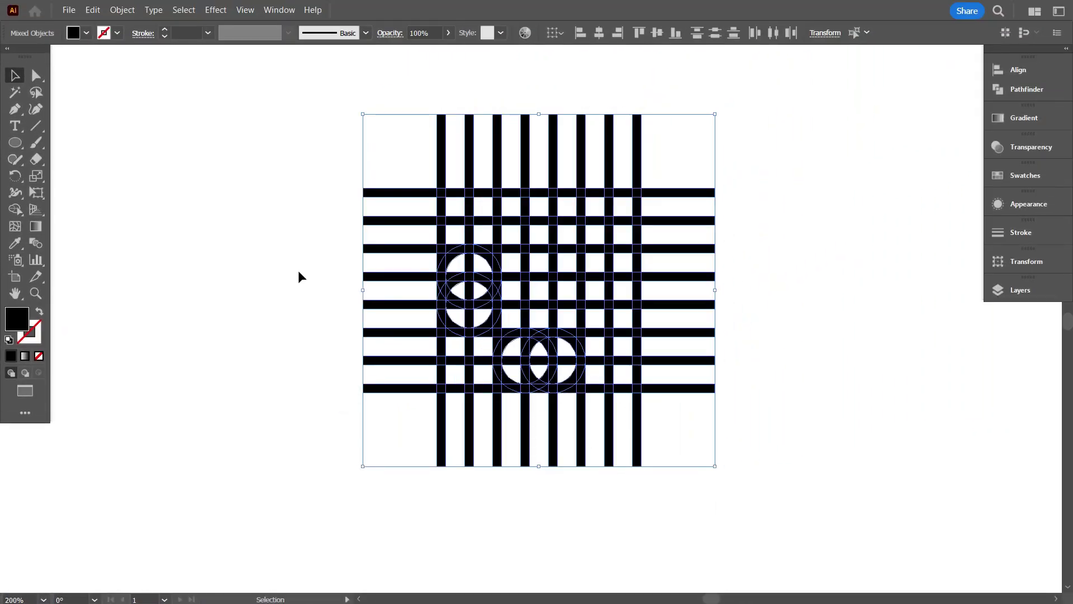
Swap fill and stroke on the outlined shapes and set their stroke weight to 0.25 pt
{"action": "left_click", "coordinate": [40, 312]}
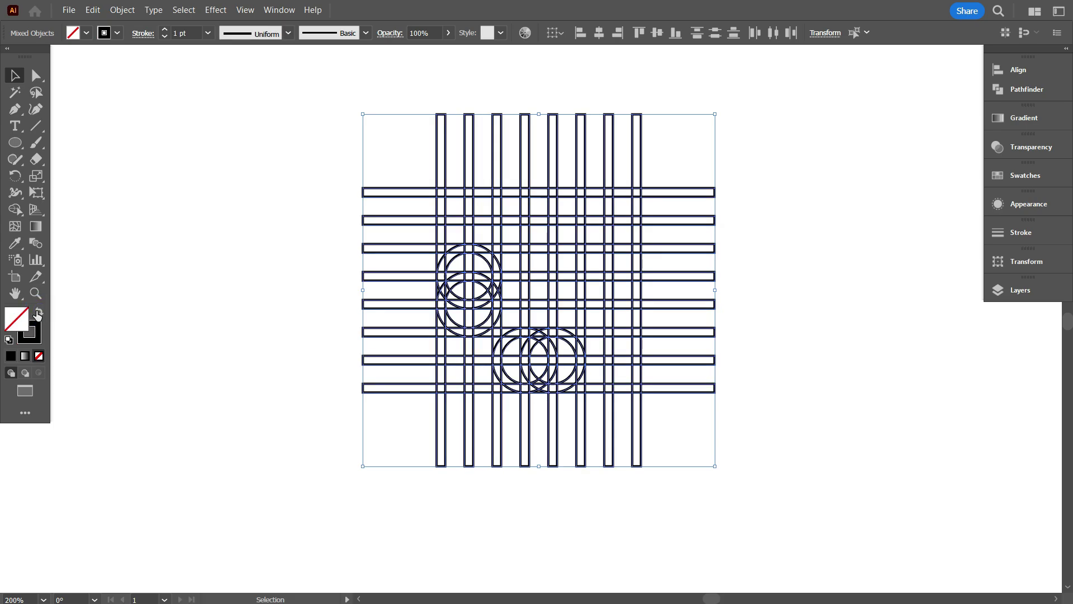
{"action": "left_click", "coordinate": [184, 33]}
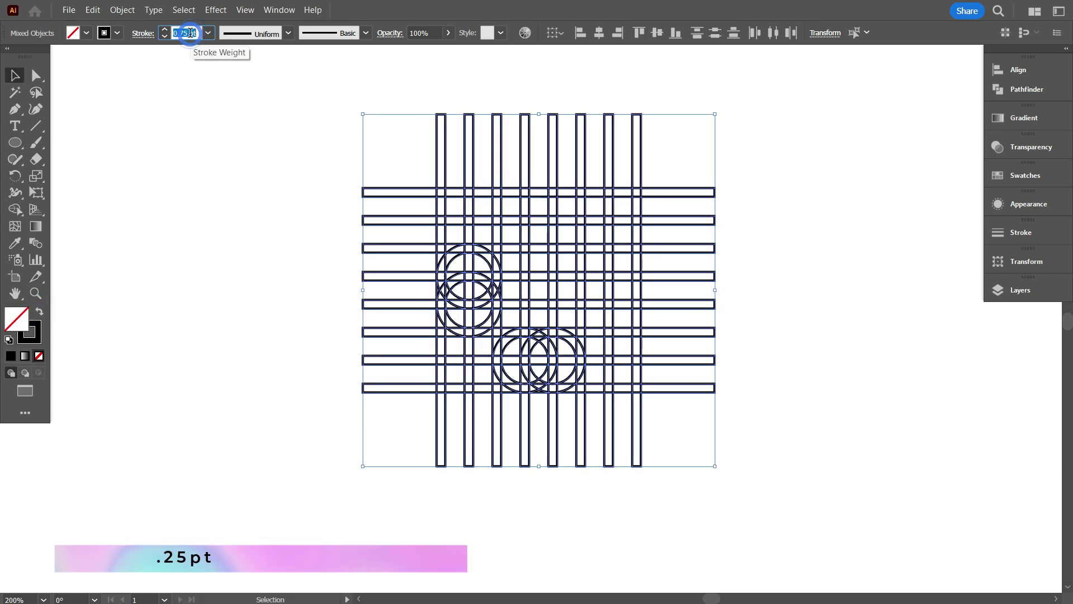
{"action": "type", "text": ".25"}
{"action": "key", "text": "Return"}
{"action": "left_click", "coordinate": [268, 233]}
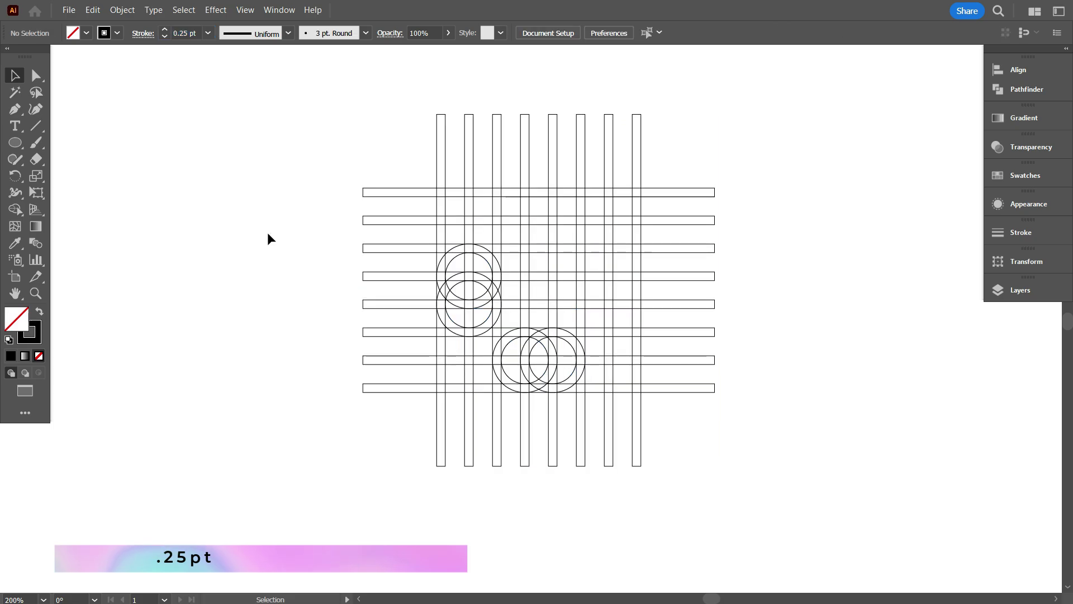
Select all outlined bars and rings, activate the Shape Builder tool and set the fill to black
{"action": "key", "text": "ctrl+="}
{"action": "scroll", "coordinate": [592, 347], "scroll_direction": "up", "scroll_amount": 3}
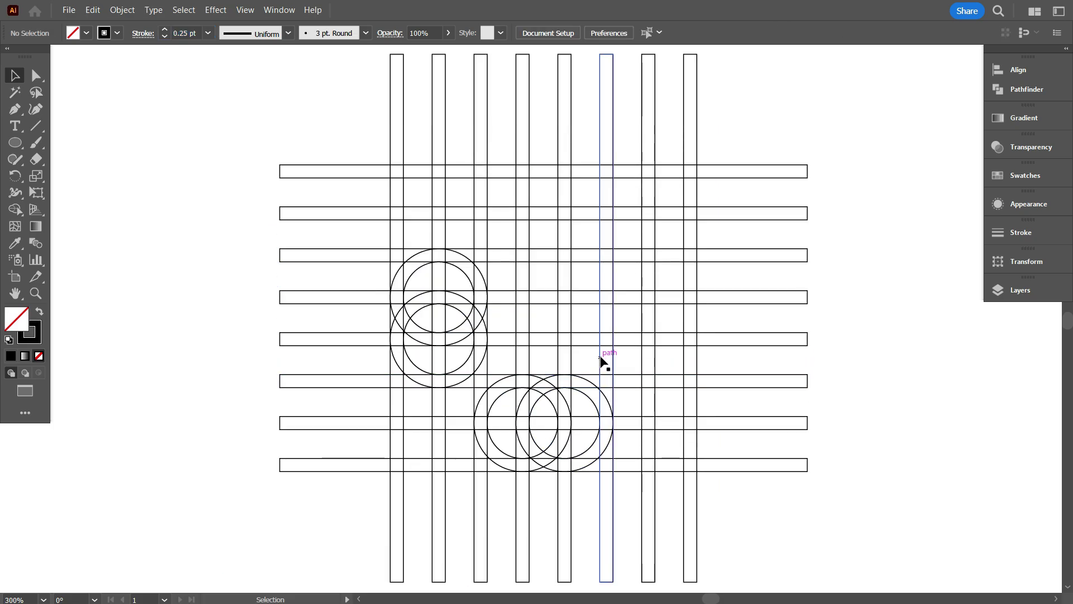
{"action": "scroll", "coordinate": [401, 227], "scroll_direction": "down", "scroll_amount": 1}
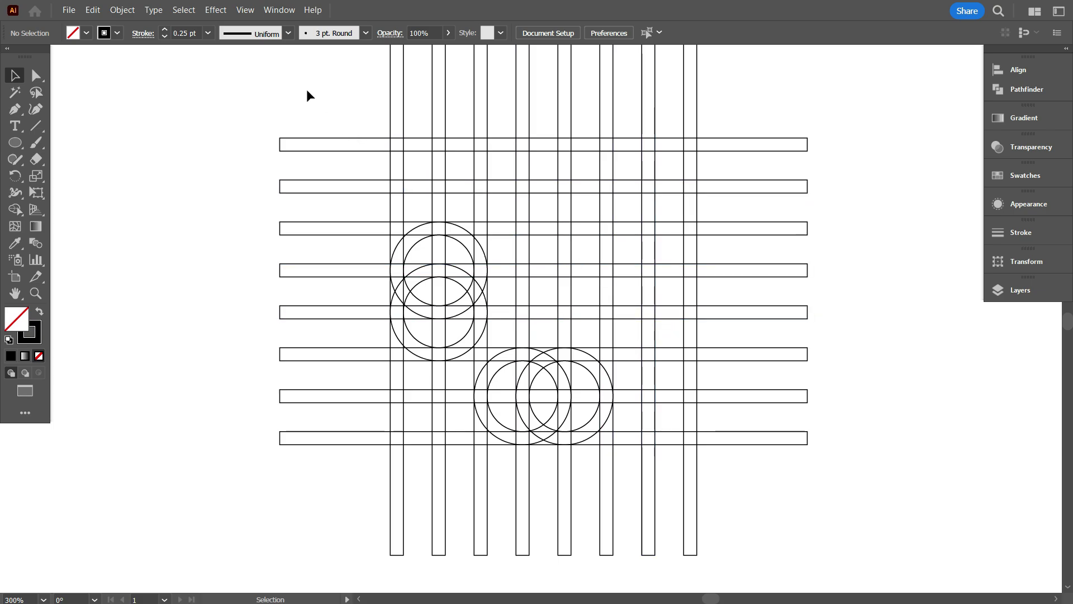
{"action": "left_click_drag", "start_coordinate": [308, 91], "coordinate": [757, 486]}
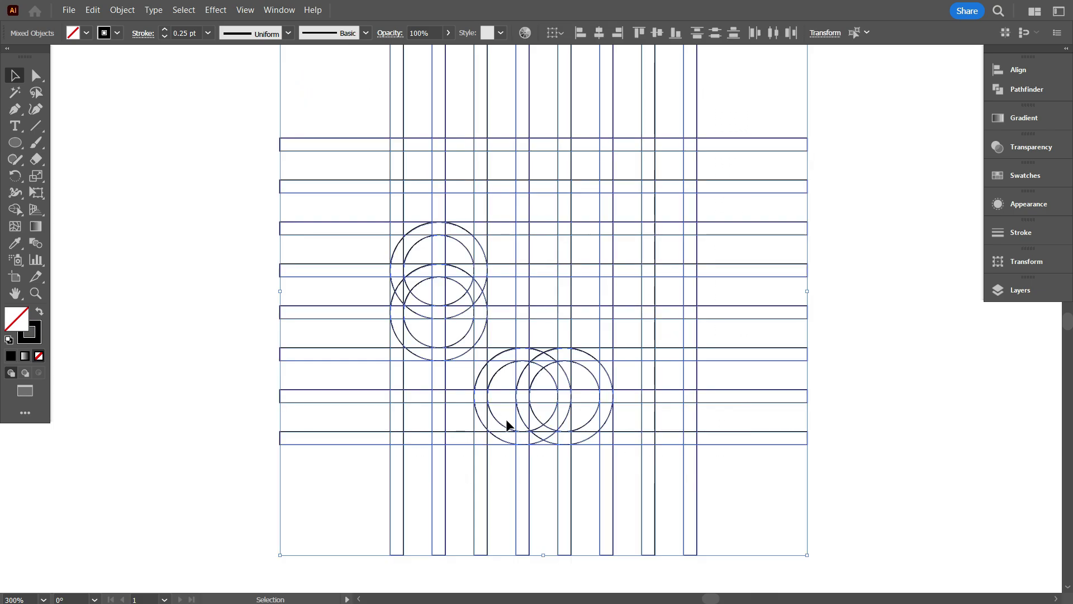
{"action": "scroll", "coordinate": [505, 420], "scroll_direction": "up", "scroll_amount": 1}
{"action": "scroll", "coordinate": [367, 303], "scroll_direction": "up", "scroll_amount": 1}
{"action": "scroll", "coordinate": [523, 297], "scroll_direction": "up", "scroll_amount": 2}
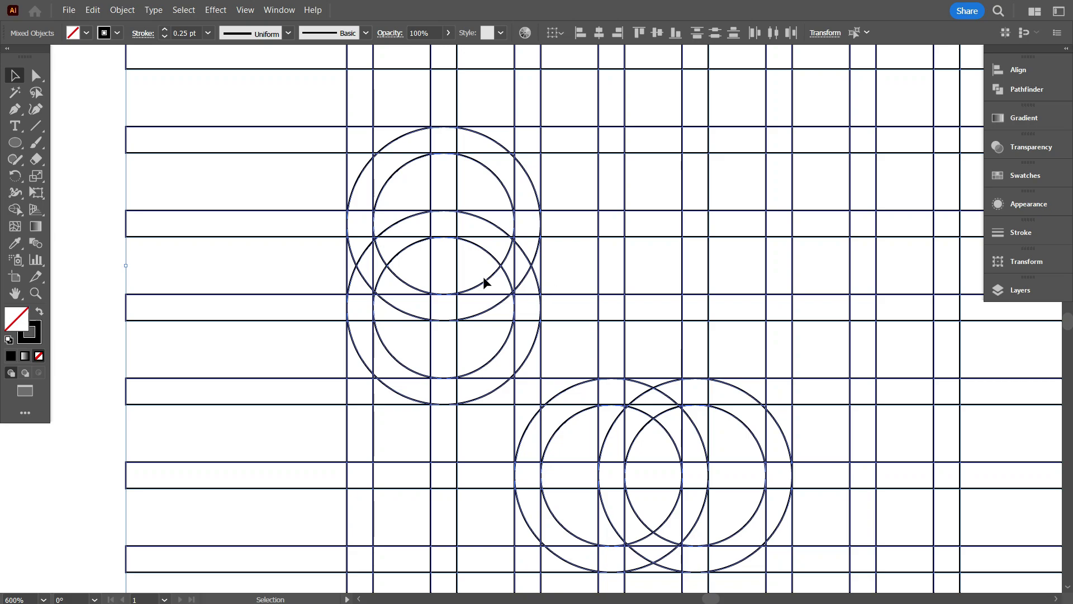
{"action": "scroll", "coordinate": [484, 278], "scroll_direction": "down", "scroll_amount": 1}
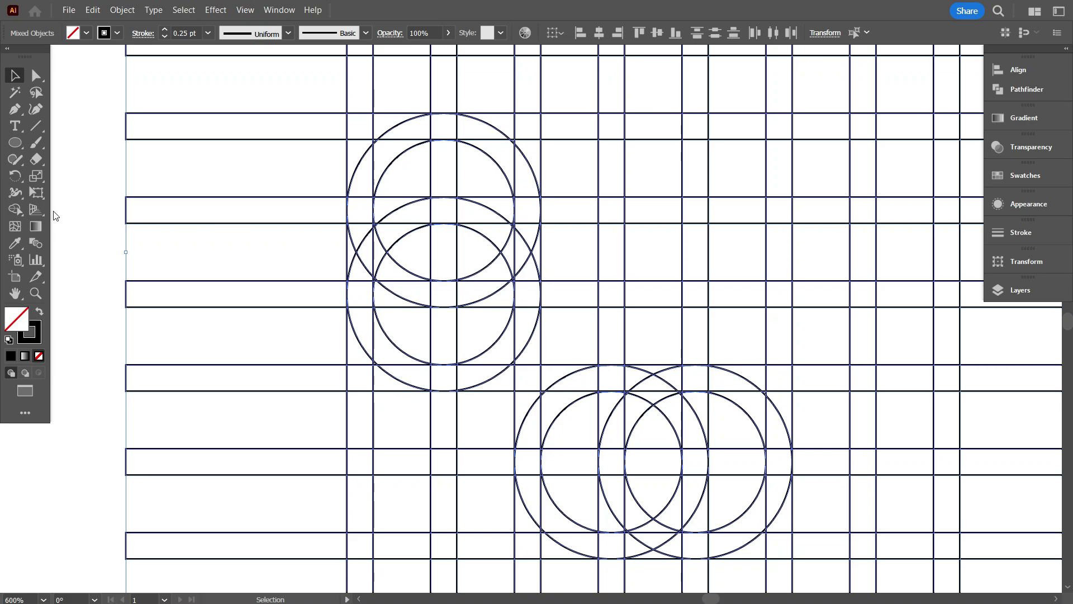
{"action": "left_click", "coordinate": [15, 210]}
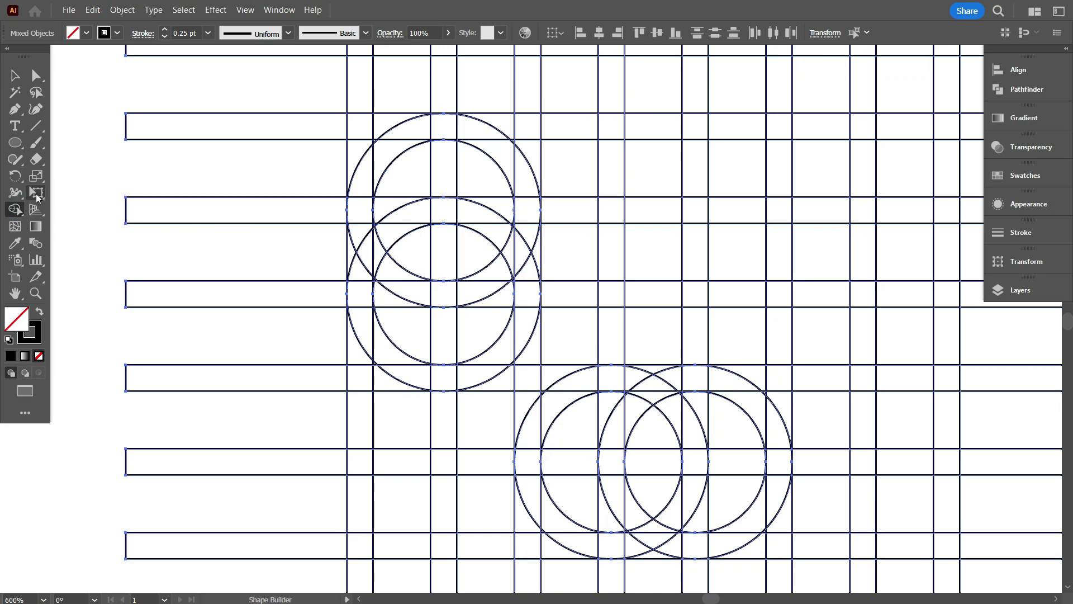
{"action": "left_click", "coordinate": [87, 32]}
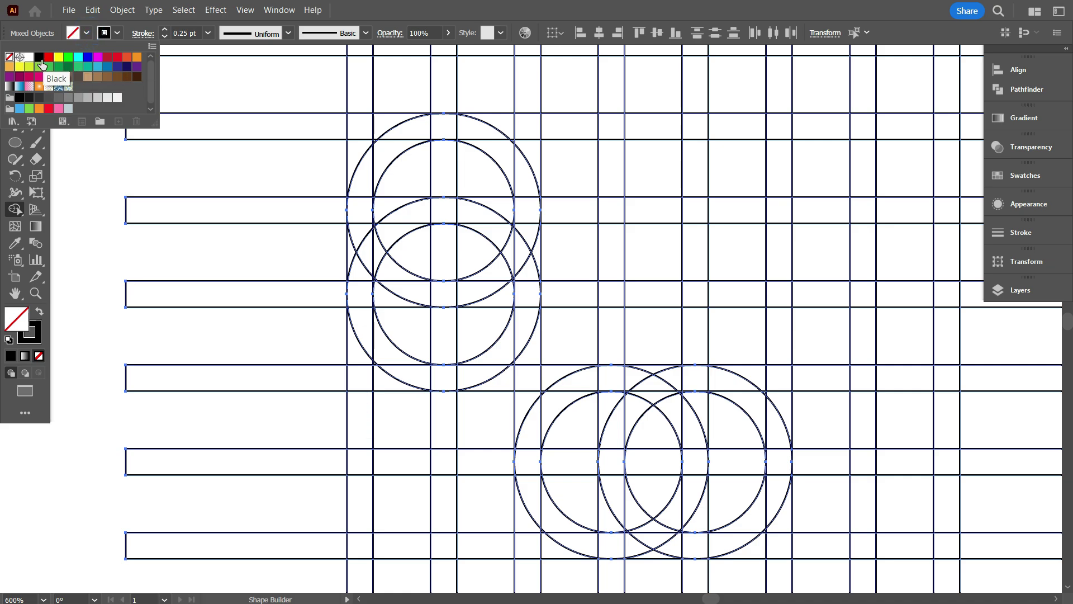
{"action": "left_click", "coordinate": [38, 56]}
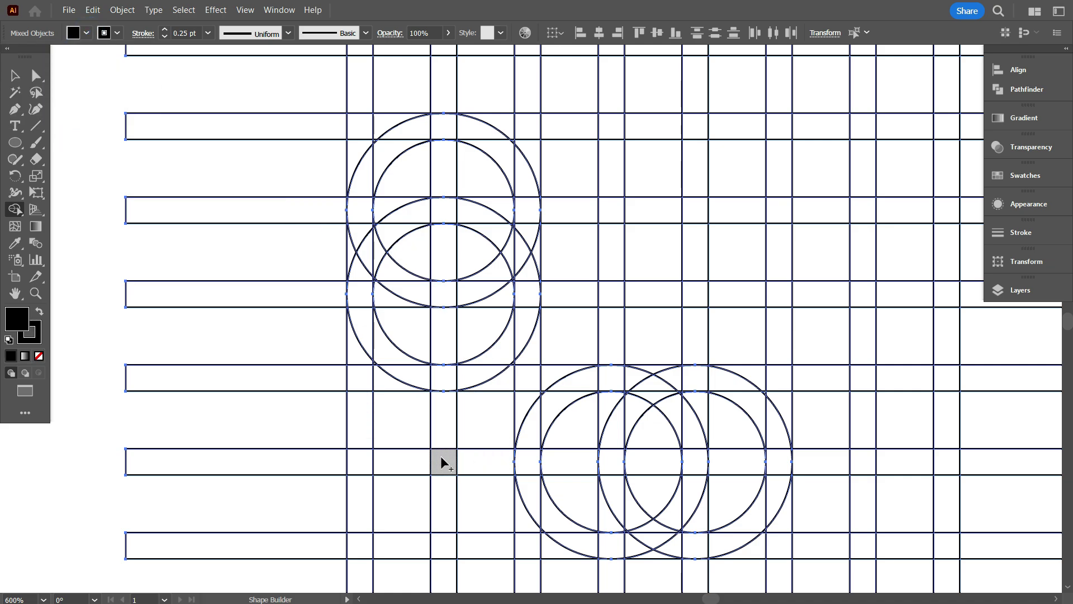
Merge the left half of the upper ring in the vertical circle pair into one black C-shaped arc with Shape Builder
{"action": "scroll", "coordinate": [441, 462], "scroll_direction": "down", "scroll_amount": 1}
{"action": "scroll", "coordinate": [404, 426], "scroll_direction": "down", "scroll_amount": 1}
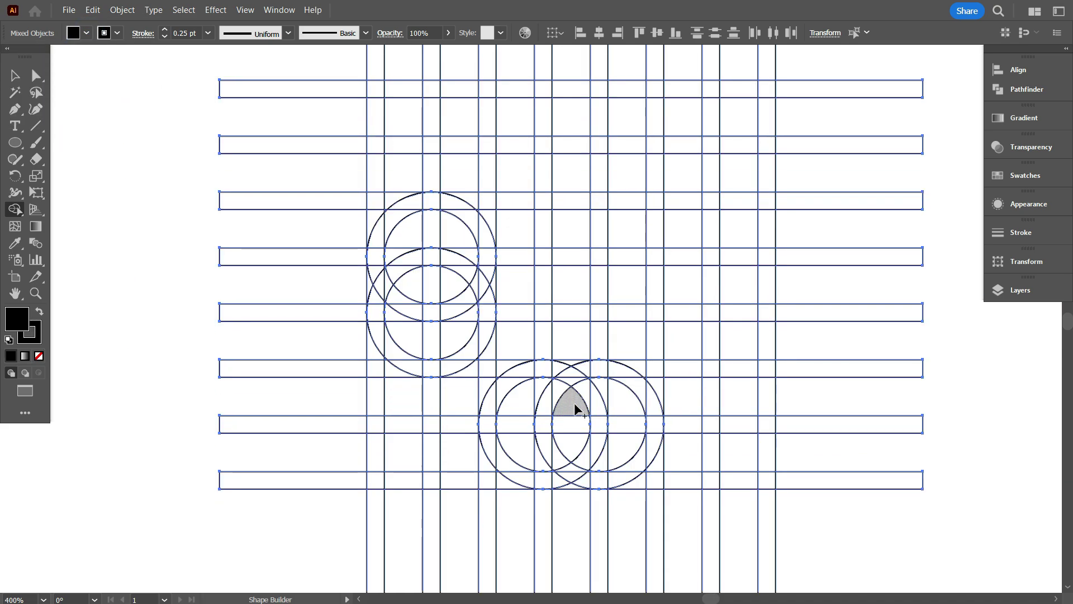
{"action": "scroll", "coordinate": [575, 408], "scroll_direction": "down", "scroll_amount": 1}
{"action": "scroll", "coordinate": [428, 242], "scroll_direction": "up", "scroll_amount": 2}
{"action": "scroll", "coordinate": [431, 232], "scroll_direction": "down", "scroll_amount": 1}
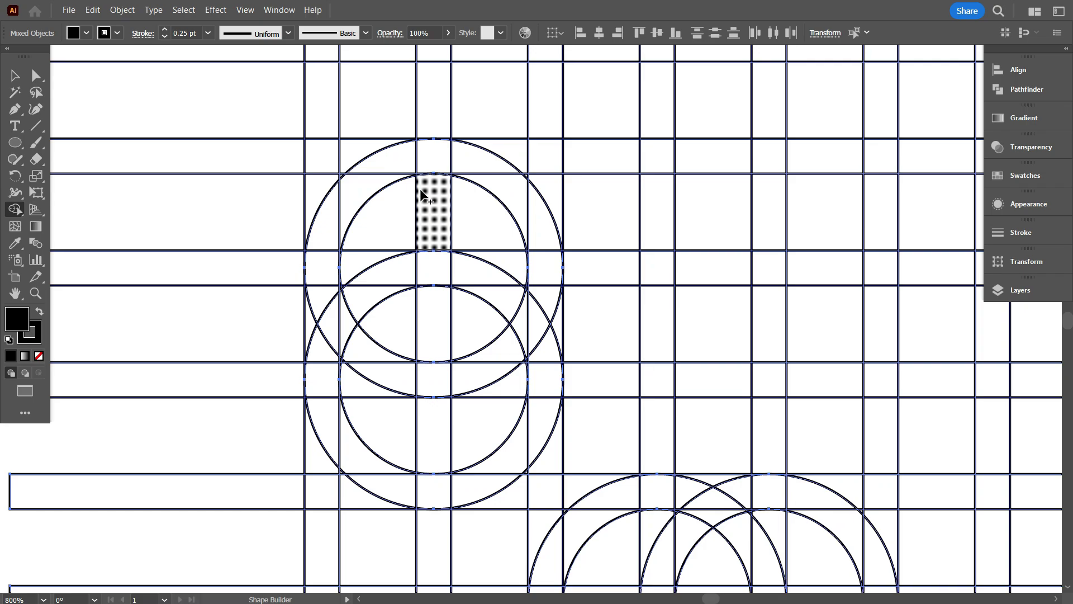
{"action": "left_click_drag", "start_coordinate": [426, 151], "coordinate": [390, 168]}
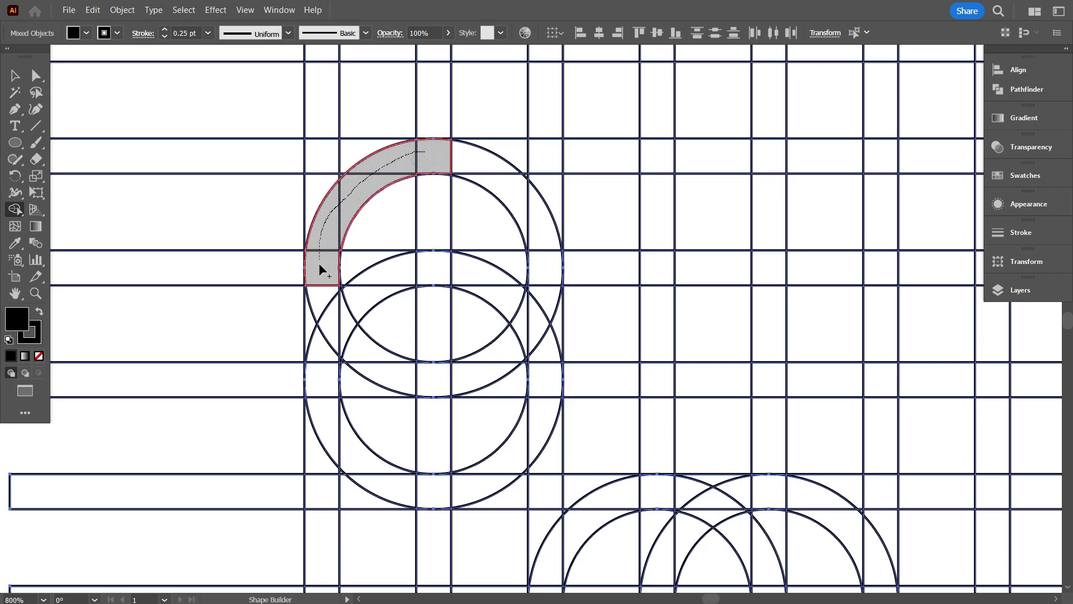
{"action": "mouse_move", "coordinate": [321, 270]}
{"action": "left_mouse_down"}
{"action": "mouse_move", "coordinate": [344, 319]}
{"action": "mouse_move", "coordinate": [432, 383]}
{"action": "left_mouse_up"}
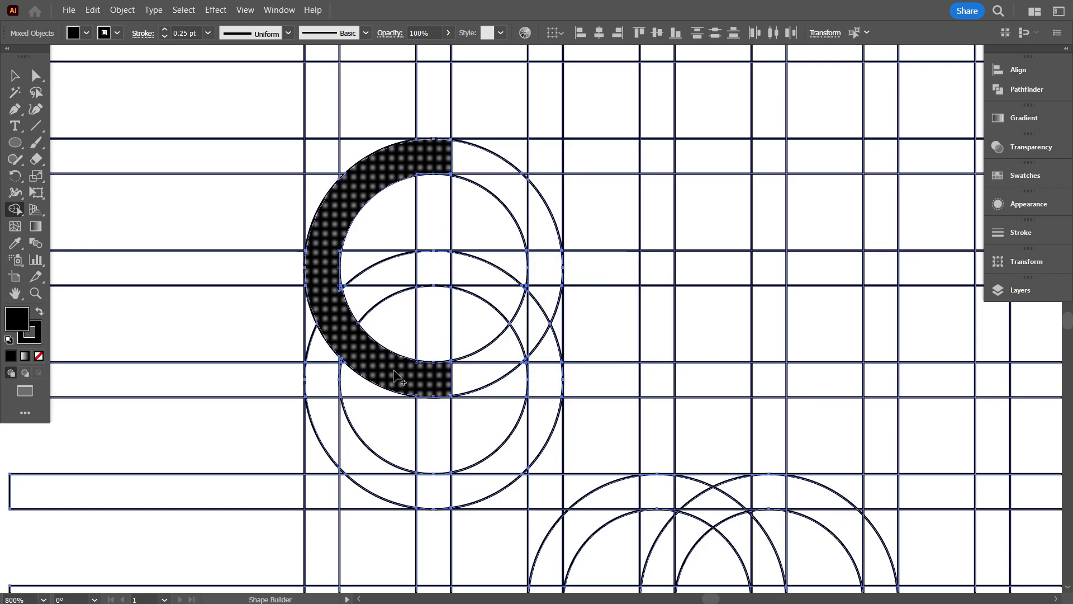
Merge the left half of the lower ring into the black arc and absorb the slivers at the upper inner junction with Shape Builder
{"action": "mouse_move", "coordinate": [432, 276]}
{"action": "left_mouse_down"}
{"action": "mouse_move", "coordinate": [375, 283]}
{"action": "mouse_move", "coordinate": [348, 304]}
{"action": "mouse_move", "coordinate": [318, 369]}
{"action": "mouse_move", "coordinate": [323, 405]}
{"action": "mouse_move", "coordinate": [366, 464]}
{"action": "mouse_move", "coordinate": [429, 490]}
{"action": "left_mouse_up"}
{"action": "scroll", "coordinate": [429, 490], "scroll_direction": "down", "scroll_amount": 3}
{"action": "scroll", "coordinate": [323, 237], "scroll_direction": "up", "scroll_amount": 3}
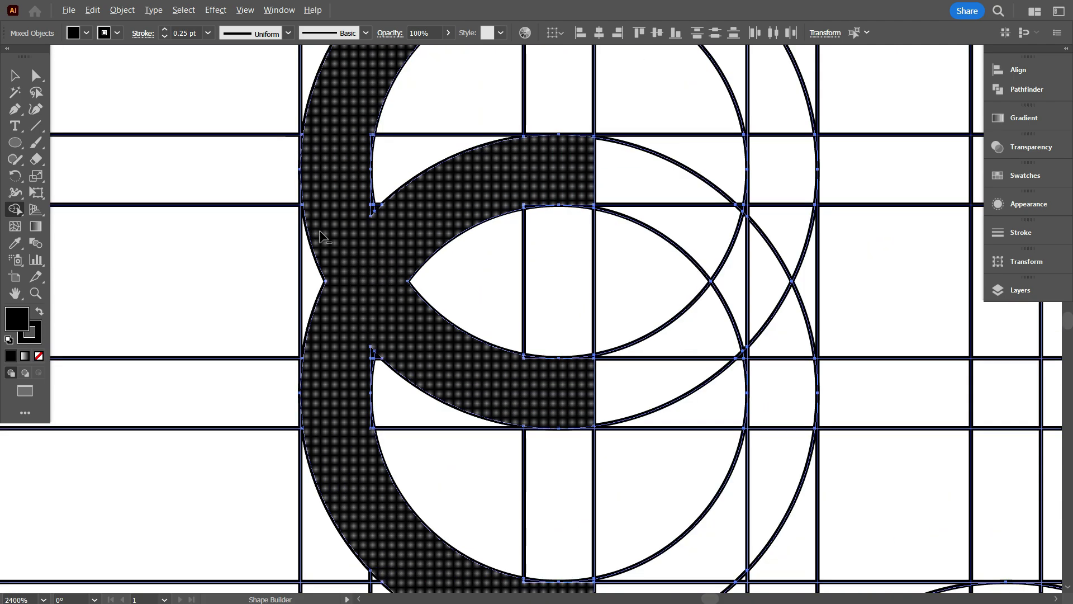
{"action": "scroll", "coordinate": [323, 237], "scroll_direction": "up", "scroll_amount": 3}
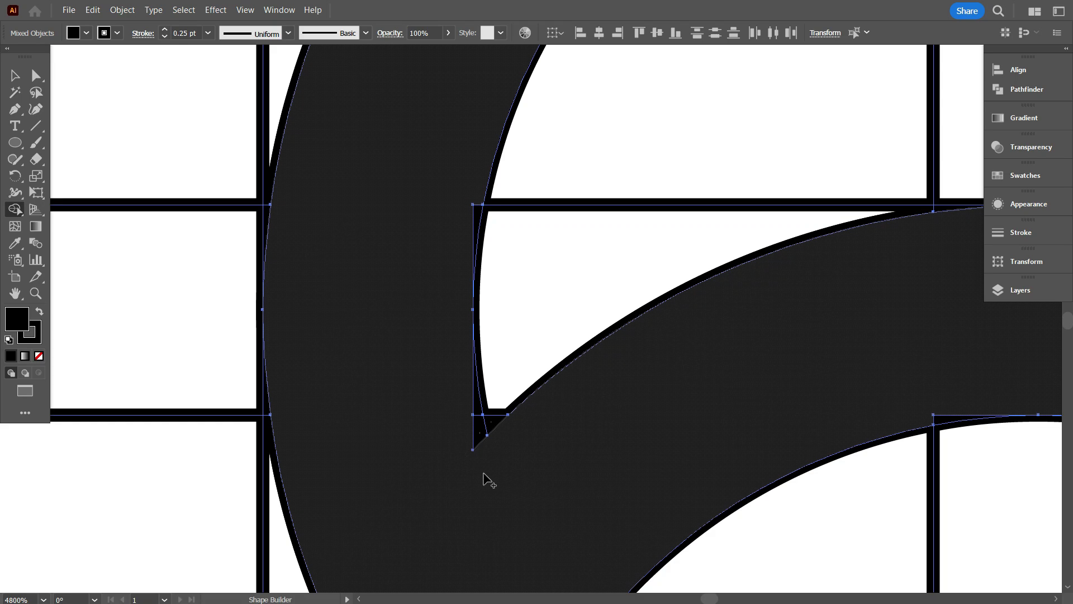
{"action": "left_click_drag", "start_coordinate": [485, 478], "coordinate": [473, 400]}
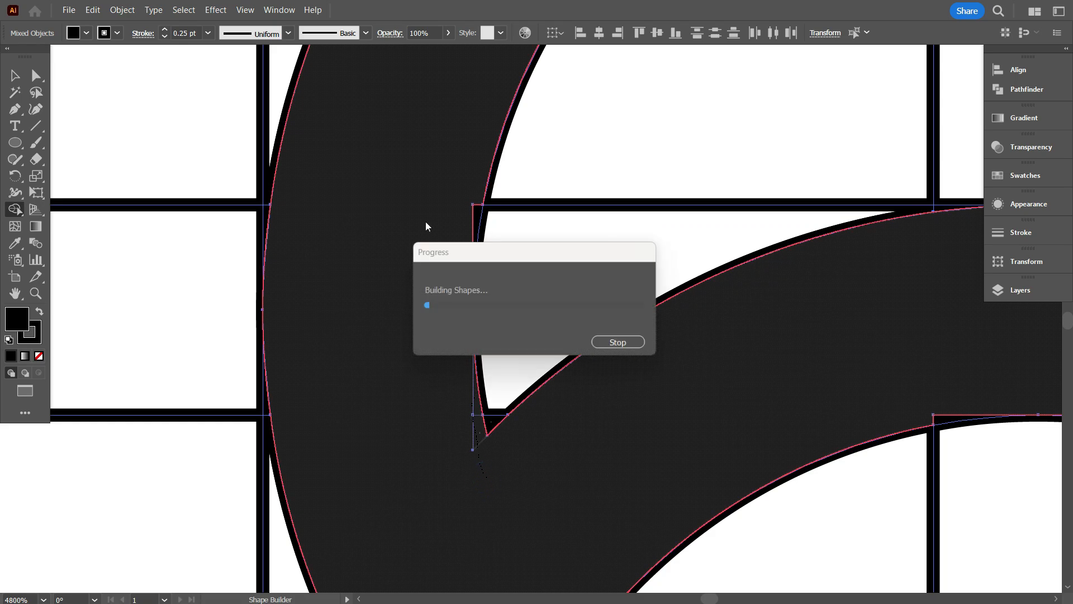
{"action": "left_click_drag", "start_coordinate": [434, 181], "coordinate": [474, 215]}
Absorb the leftover slivers along the inner edges of the lower ring's upper arm and the upper ring's top arm
{"action": "scroll", "coordinate": [398, 267], "scroll_direction": "down", "scroll_amount": 3}
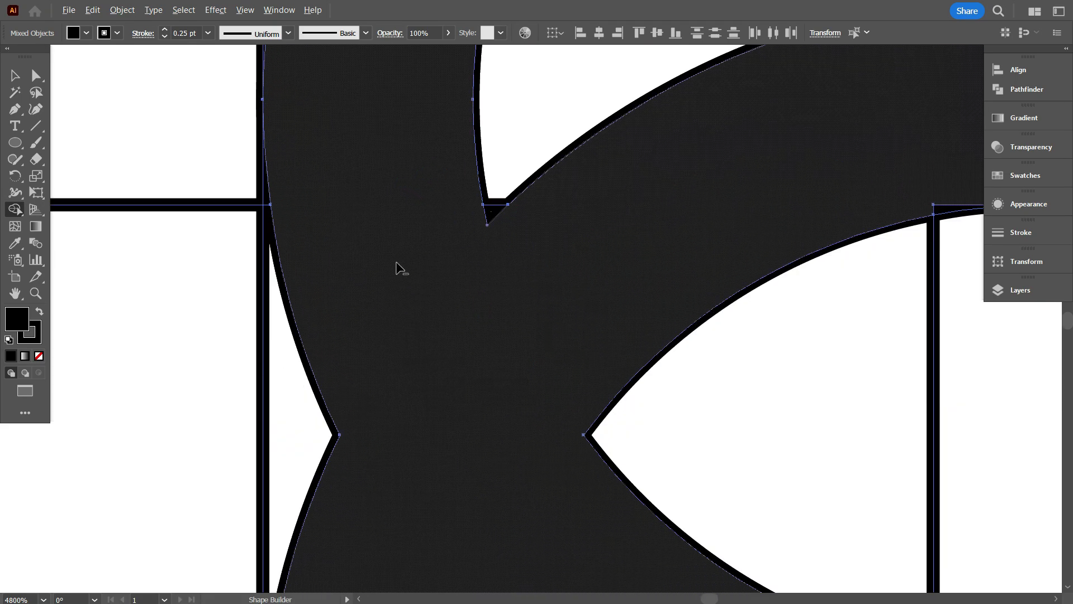
{"action": "scroll", "coordinate": [674, 213], "scroll_direction": "up", "scroll_amount": 3}
{"action": "left_click_drag", "start_coordinate": [664, 206], "coordinate": [611, 253]}
{"action": "scroll", "coordinate": [611, 251], "scroll_direction": "down", "scroll_amount": 3}
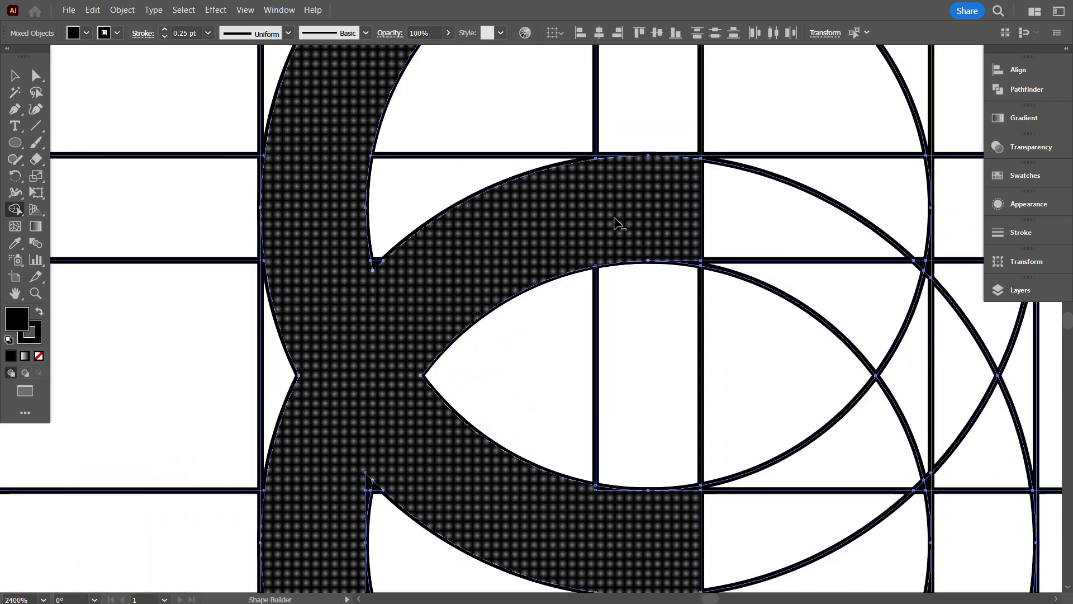
{"action": "scroll", "coordinate": [614, 223], "scroll_direction": "down", "scroll_amount": 3}
{"action": "scroll", "coordinate": [537, 234], "scroll_direction": "up", "scroll_amount": 2}
{"action": "scroll", "coordinate": [598, 150], "scroll_direction": "up", "scroll_amount": 3}
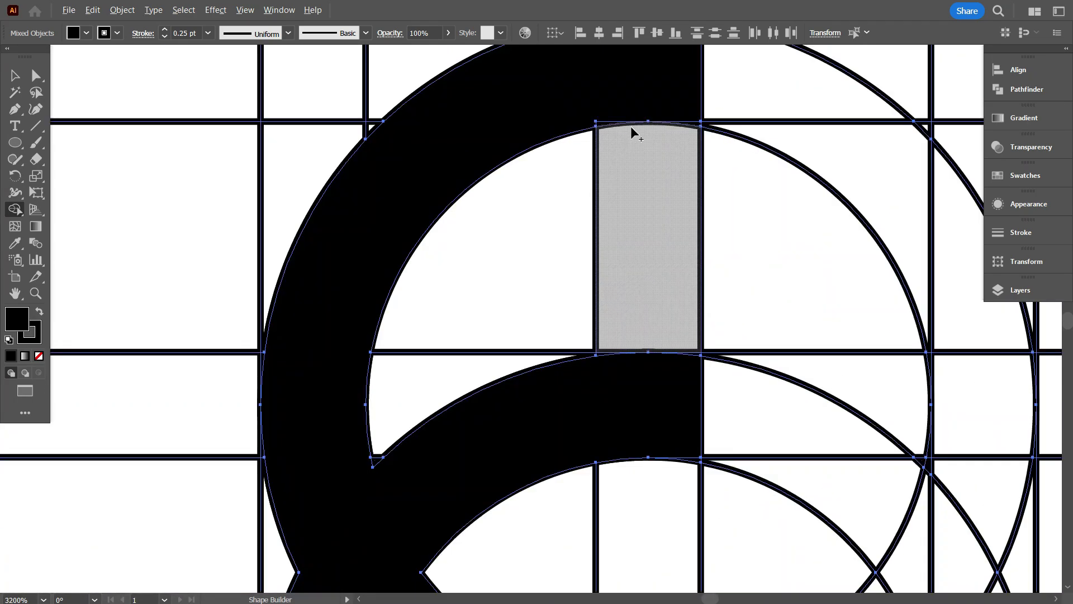
{"action": "left_click_drag", "start_coordinate": [603, 131], "coordinate": [600, 136]}
{"action": "scroll", "coordinate": [579, 164], "scroll_direction": "up", "scroll_amount": 2}
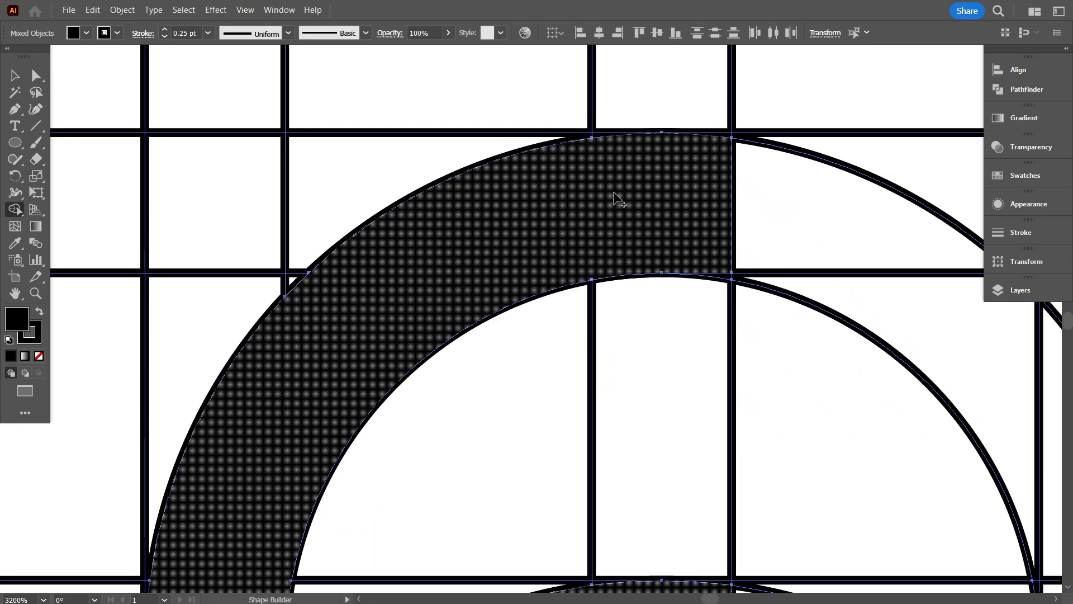
Absorb the leftover slivers at the lower inner junction of the two black C-shaped arcs with Shape Builder
{"action": "scroll", "coordinate": [522, 237], "scroll_direction": "down", "scroll_amount": 3}
{"action": "scroll", "coordinate": [510, 242], "scroll_direction": "down", "scroll_amount": 2}
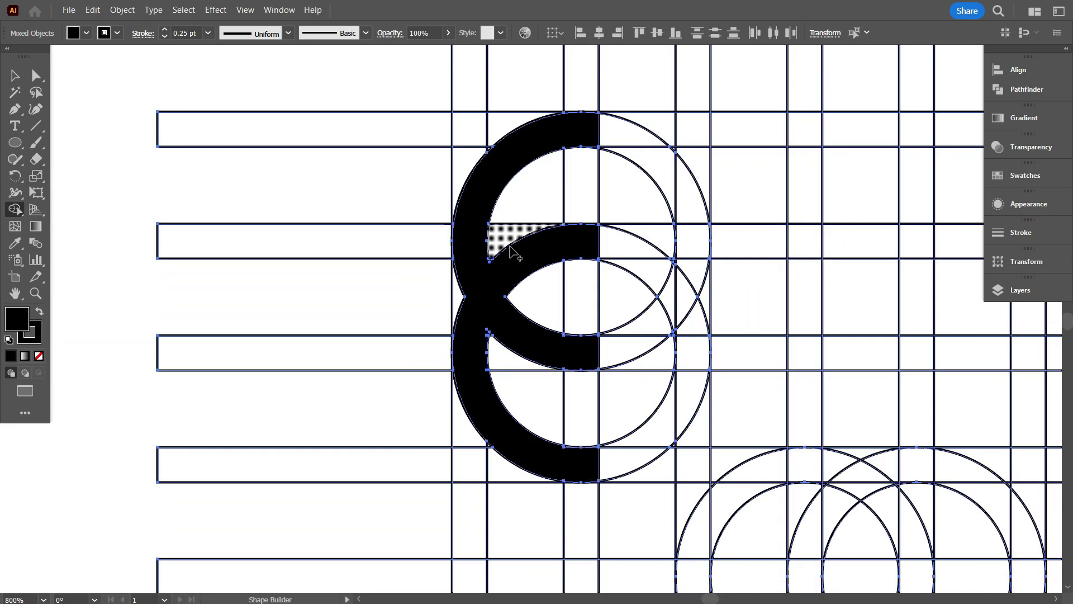
{"action": "scroll", "coordinate": [491, 299], "scroll_direction": "down", "scroll_amount": 2}
{"action": "scroll", "coordinate": [491, 323], "scroll_direction": "up", "scroll_amount": 5}
{"action": "scroll", "coordinate": [501, 224], "scroll_direction": "up", "scroll_amount": 2}
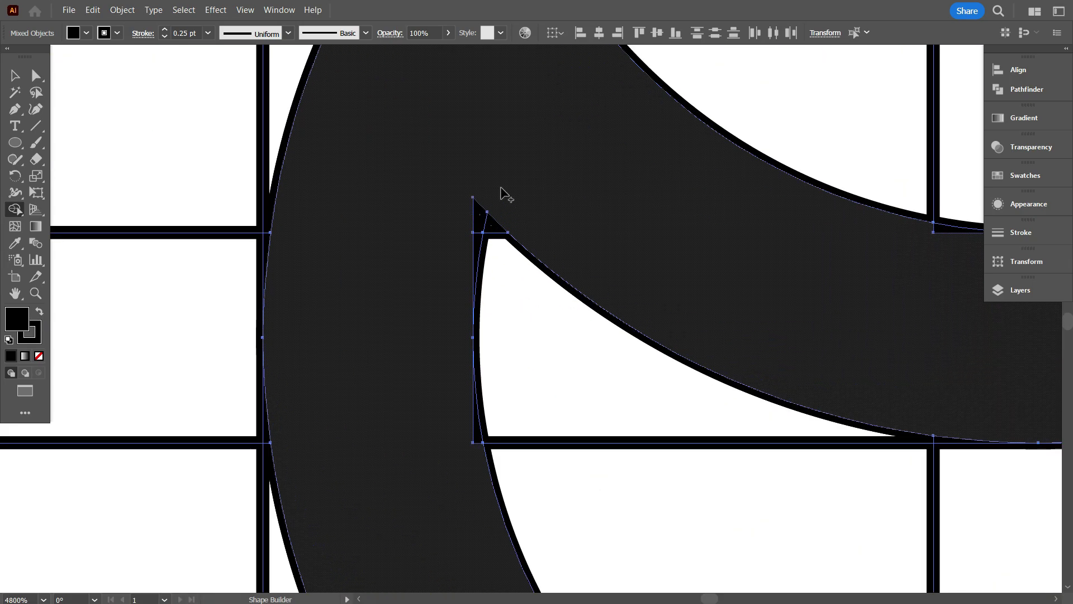
{"action": "left_click", "coordinate": [477, 239]}
{"action": "left_click_drag", "start_coordinate": [442, 355], "coordinate": [478, 435]}
Absorb the leftover sliver on the inner edge of the lower ring's bottom arm with Shape Builder
{"action": "scroll", "coordinate": [360, 383], "scroll_direction": "down", "scroll_amount": 4}
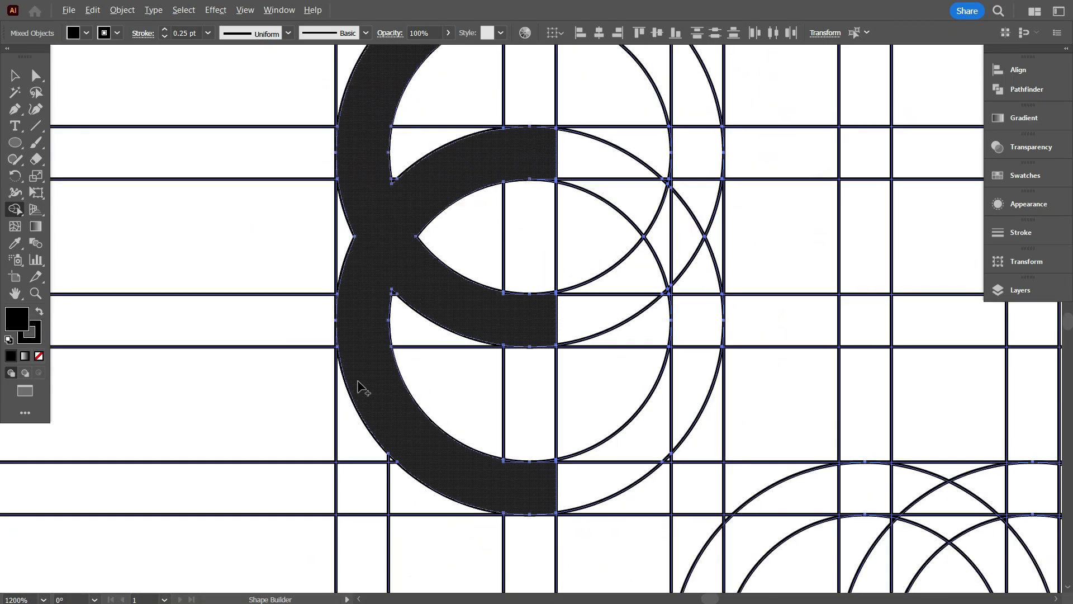
{"action": "scroll", "coordinate": [517, 464], "scroll_direction": "down", "scroll_amount": 1}
{"action": "scroll", "coordinate": [520, 441], "scroll_direction": "up", "scroll_amount": 4}
{"action": "mouse_move", "coordinate": [518, 421]}
{"action": "left_mouse_down"}
{"action": "mouse_move", "coordinate": [480, 361]}
{"action": "mouse_move", "coordinate": [434, 354]}
{"action": "left_mouse_up"}
{"action": "scroll", "coordinate": [425, 358], "scroll_direction": "down", "scroll_amount": 4}
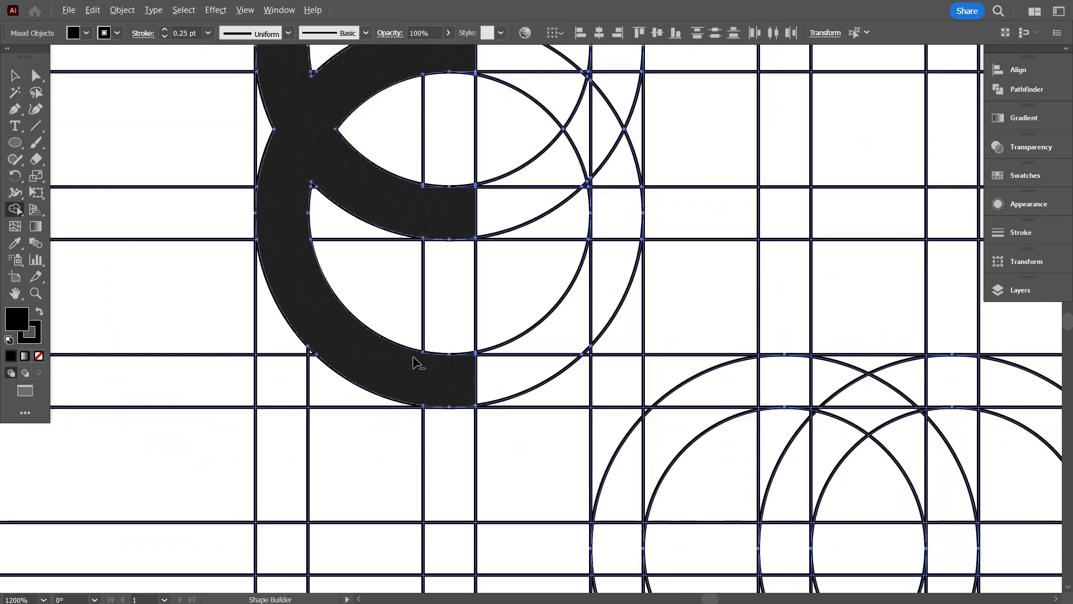
Merge the lower halves of both rings in the horizontal circle pair into one black shape of interlocking U curves
{"action": "scroll", "coordinate": [409, 358], "scroll_direction": "down", "scroll_amount": 2}
{"action": "scroll", "coordinate": [526, 318], "scroll_direction": "down", "scroll_amount": 2}
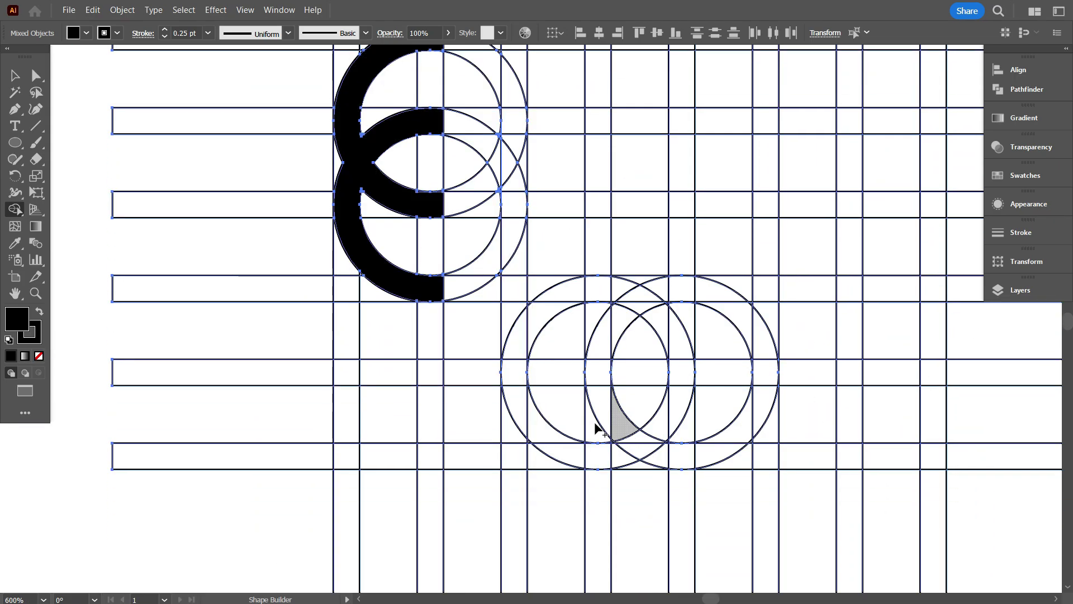
{"action": "scroll", "coordinate": [445, 332], "scroll_direction": "down", "scroll_amount": 2}
{"action": "scroll", "coordinate": [492, 358], "scroll_direction": "down", "scroll_amount": 2}
{"action": "scroll", "coordinate": [579, 374], "scroll_direction": "up", "scroll_amount": 4}
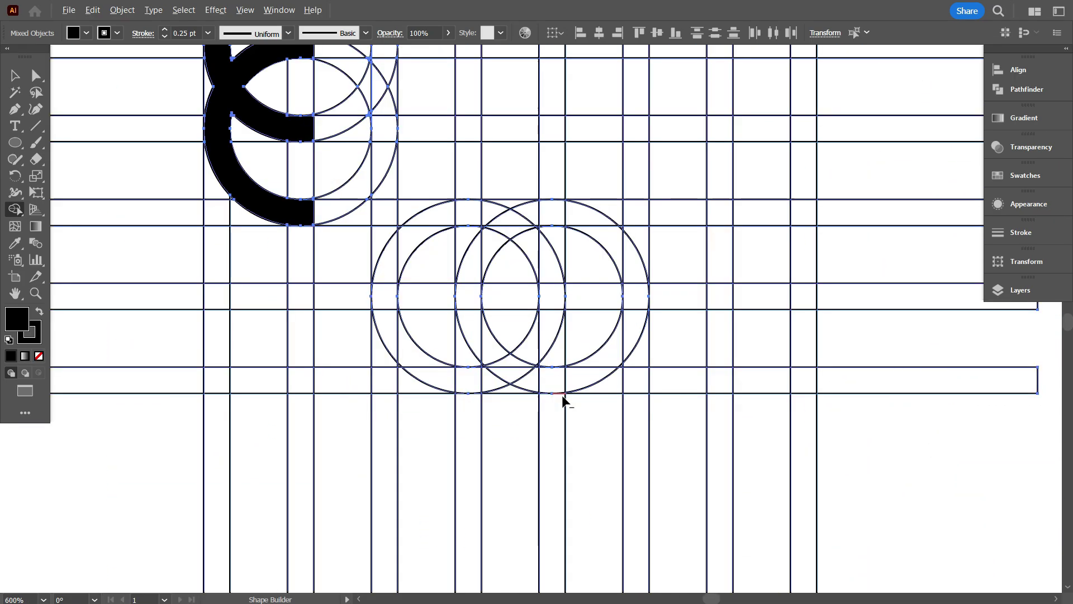
{"action": "mouse_move", "coordinate": [291, 230]}
{"action": "left_mouse_down"}
{"action": "mouse_move", "coordinate": [312, 283]}
{"action": "mouse_move", "coordinate": [374, 363]}
{"action": "mouse_move", "coordinate": [460, 390]}
{"action": "mouse_move", "coordinate": [554, 367]}
{"action": "mouse_move", "coordinate": [611, 283]}
{"action": "mouse_move", "coordinate": [620, 226]}
{"action": "left_mouse_up"}
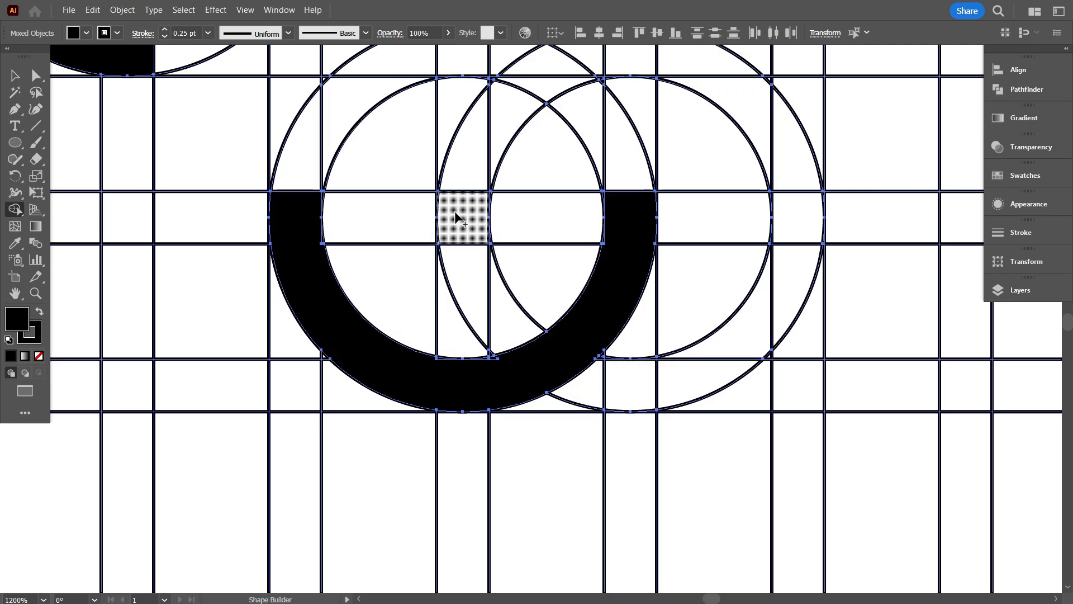
{"action": "mouse_move", "coordinate": [455, 217]}
{"action": "left_mouse_down"}
{"action": "mouse_move", "coordinate": [502, 301]}
{"action": "mouse_move", "coordinate": [553, 360]}
{"action": "mouse_move", "coordinate": [594, 384]}
{"action": "mouse_move", "coordinate": [640, 385]}
{"action": "mouse_move", "coordinate": [699, 373]}
{"action": "mouse_move", "coordinate": [776, 304]}
{"action": "mouse_move", "coordinate": [781, 223]}
{"action": "left_mouse_up"}
Absorb the slivers along the bottom inner edge of the left U curve with Shape Builder
{"action": "scroll", "coordinate": [689, 352], "scroll_direction": "down", "scroll_amount": 1}
{"action": "scroll", "coordinate": [613, 374], "scroll_direction": "up", "scroll_amount": 3}
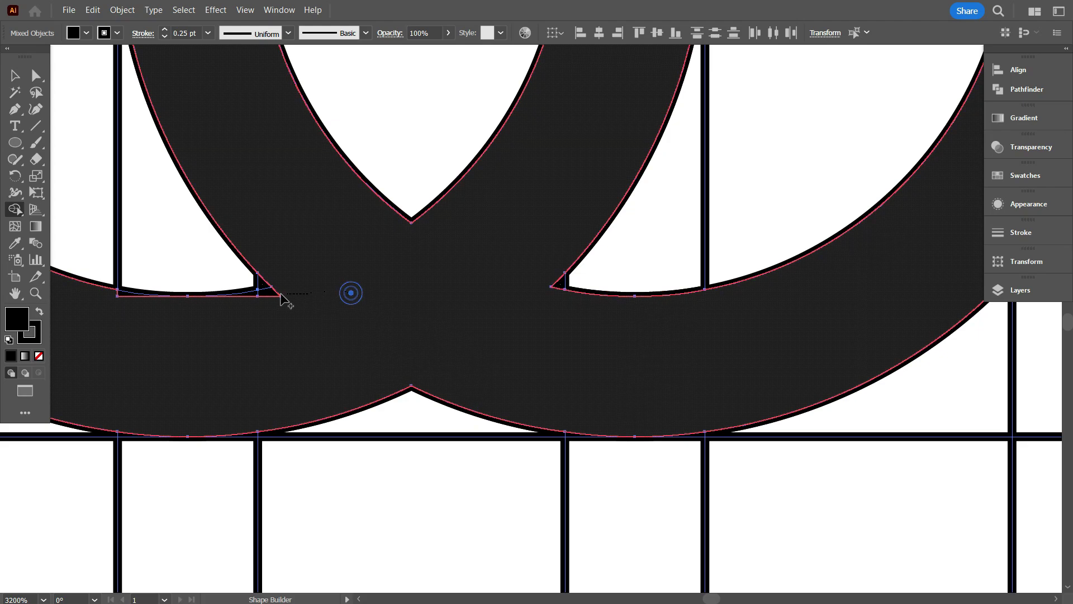
{"action": "left_click_drag", "start_coordinate": [118, 300], "coordinate": [118, 302]}
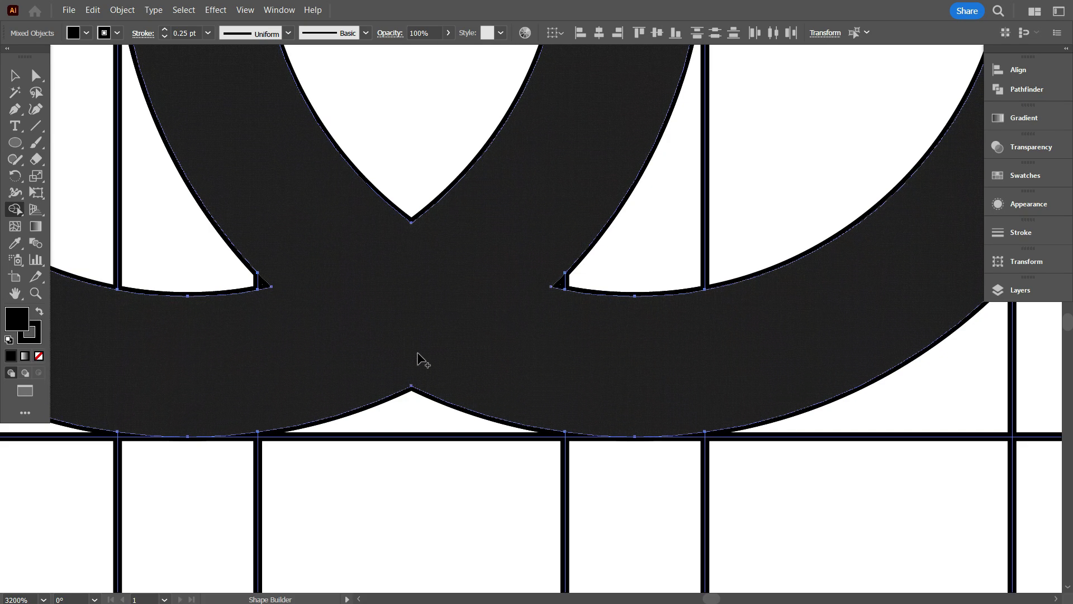
Absorb the slivers on the inner edges of the upright prongs of the interlocking U shape, including the leftmost prong
{"action": "scroll", "coordinate": [419, 360], "scroll_direction": "up", "scroll_amount": 2}
{"action": "scroll", "coordinate": [480, 375], "scroll_direction": "down", "scroll_amount": 1}
{"action": "scroll", "coordinate": [285, 231], "scroll_direction": "up", "scroll_amount": 1}
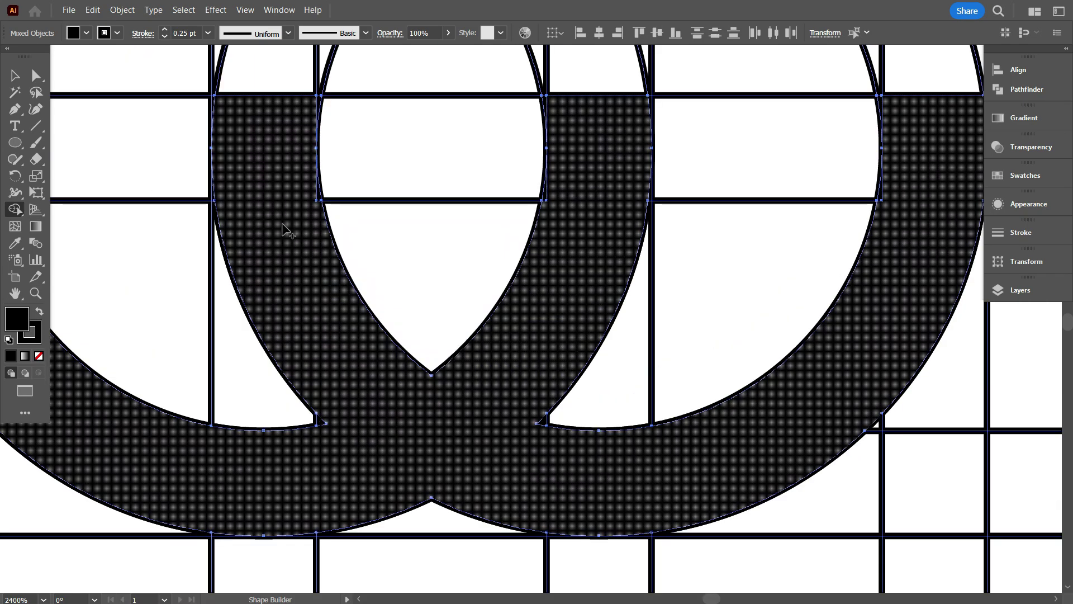
{"action": "scroll", "coordinate": [283, 196], "scroll_direction": "up", "scroll_amount": 3}
{"action": "mouse_move", "coordinate": [302, 192]}
{"action": "left_mouse_down"}
{"action": "mouse_move", "coordinate": [721, 261]}
{"action": "mouse_move", "coordinate": [897, 252]}
{"action": "mouse_move", "coordinate": [931, 192]}
{"action": "left_mouse_up"}
{"action": "scroll", "coordinate": [520, 305], "scroll_direction": "down", "scroll_amount": 4}
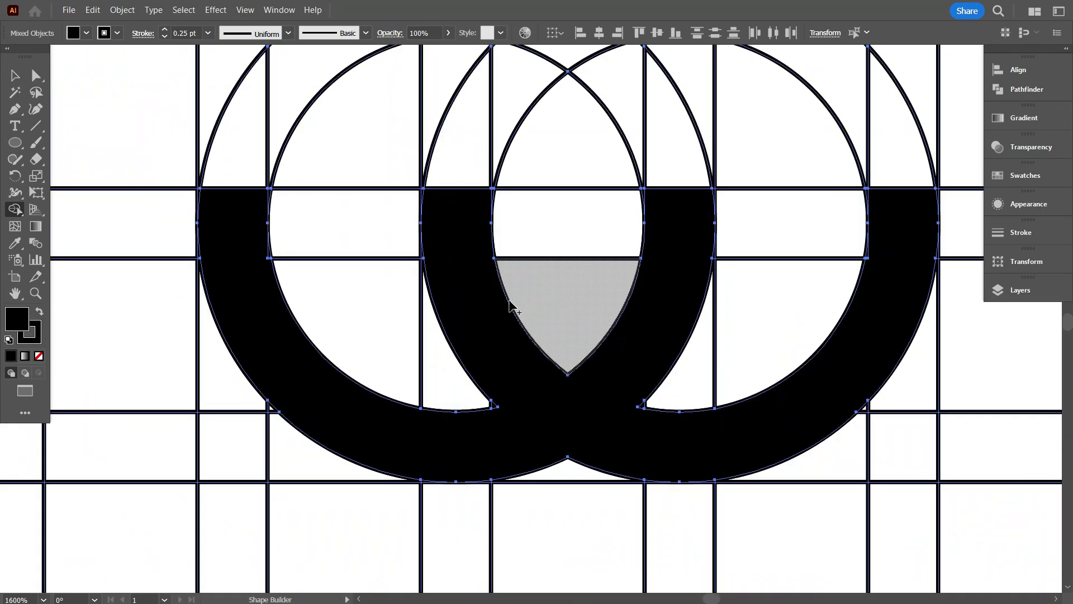
{"action": "scroll", "coordinate": [475, 324], "scroll_direction": "down", "scroll_amount": 1}
{"action": "scroll", "coordinate": [311, 275], "scroll_direction": "up", "scroll_amount": 3}
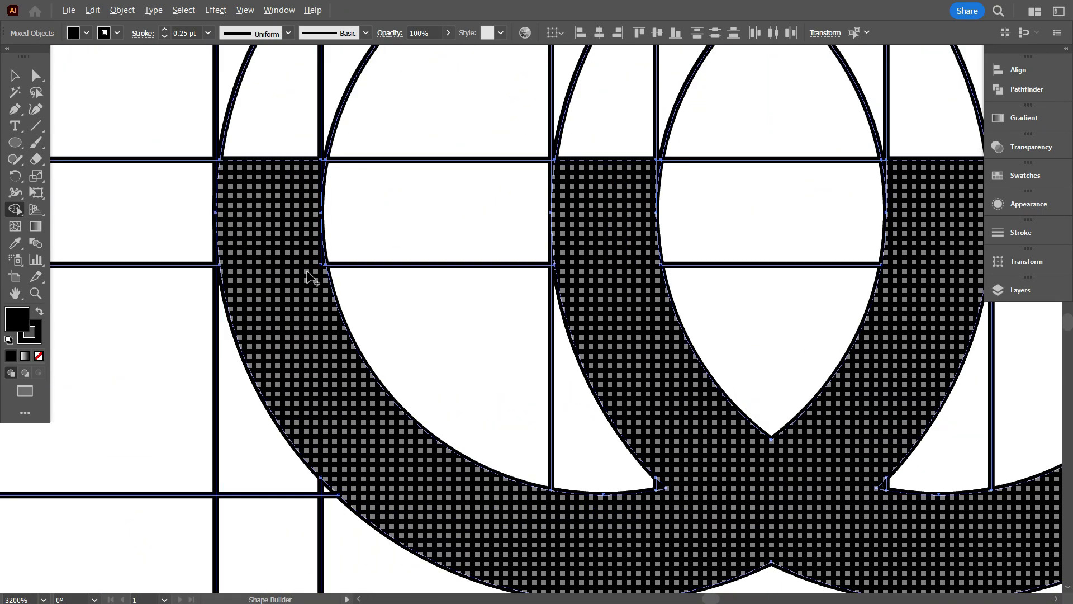
{"action": "left_click_drag", "start_coordinate": [285, 209], "coordinate": [336, 274]}
Merge the two lower arms of the C shape with grid bars into a long rectangular loop closed by a vertical bar
{"action": "scroll", "coordinate": [503, 364], "scroll_direction": "down", "scroll_amount": 3}
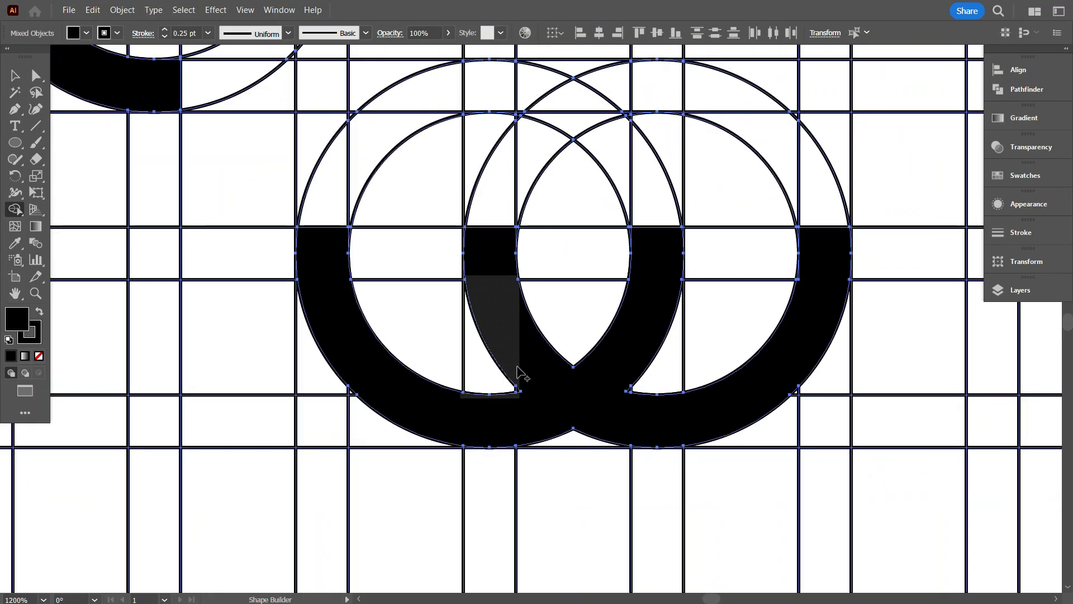
{"action": "scroll", "coordinate": [461, 394], "scroll_direction": "up", "scroll_amount": 1}
{"action": "scroll", "coordinate": [461, 394], "scroll_direction": "down", "scroll_amount": 1}
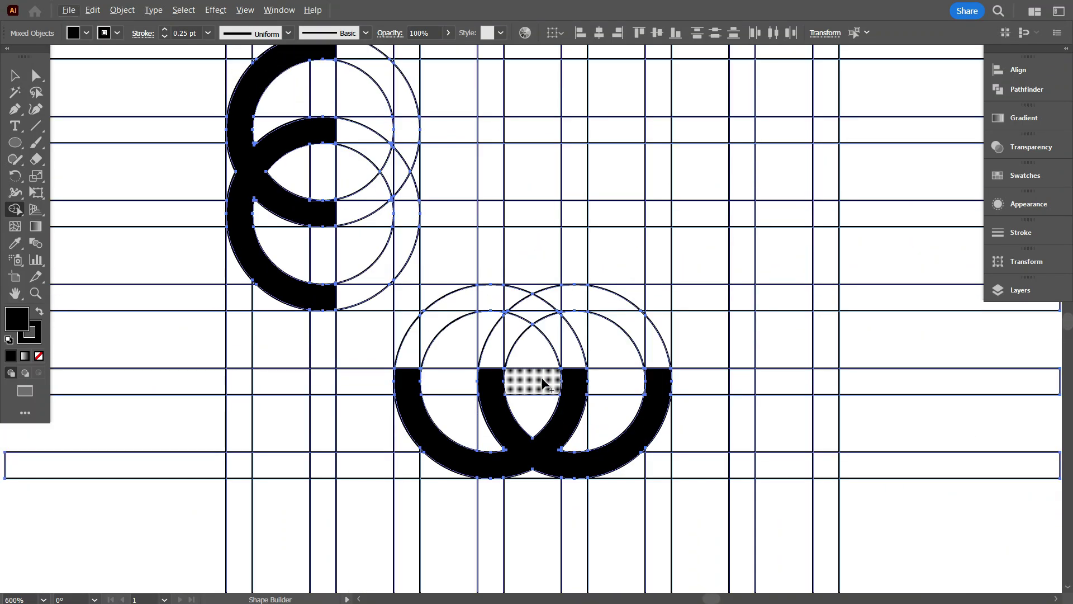
{"action": "scroll", "coordinate": [541, 379], "scroll_direction": "down", "scroll_amount": 1}
{"action": "scroll", "coordinate": [559, 302], "scroll_direction": "up", "scroll_amount": 1}
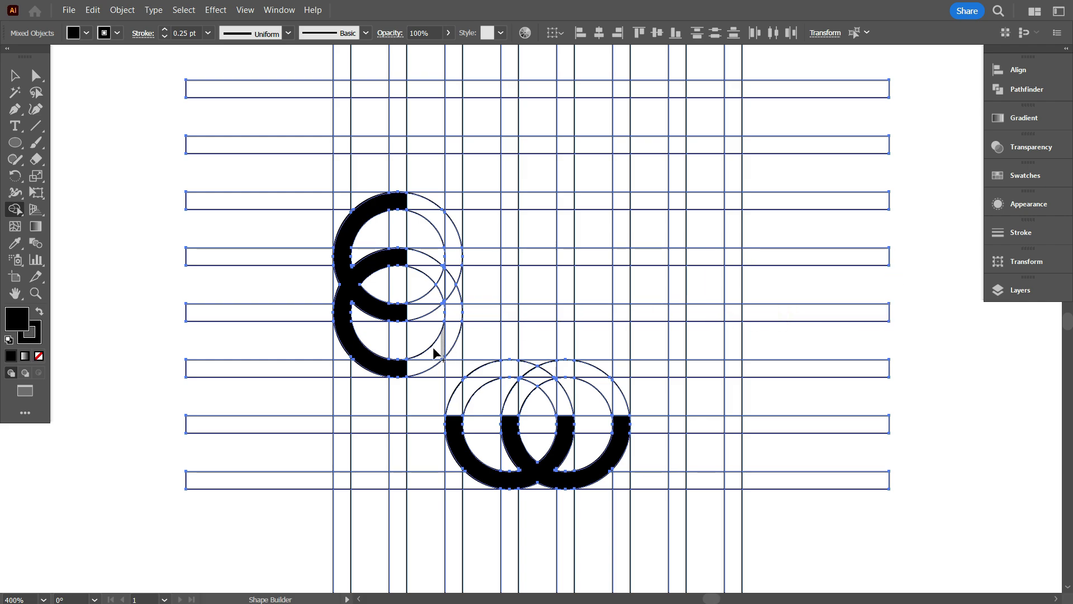
{"action": "left_click_drag", "start_coordinate": [388, 371], "coordinate": [407, 371]}
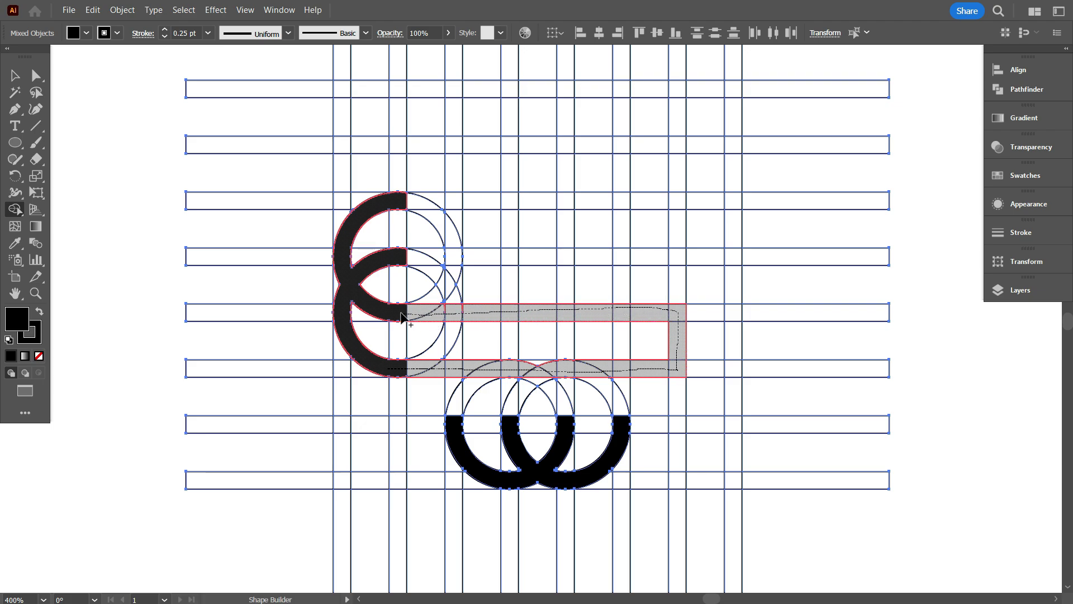
{"action": "left_click_drag", "start_coordinate": [401, 317], "coordinate": [371, 316]}
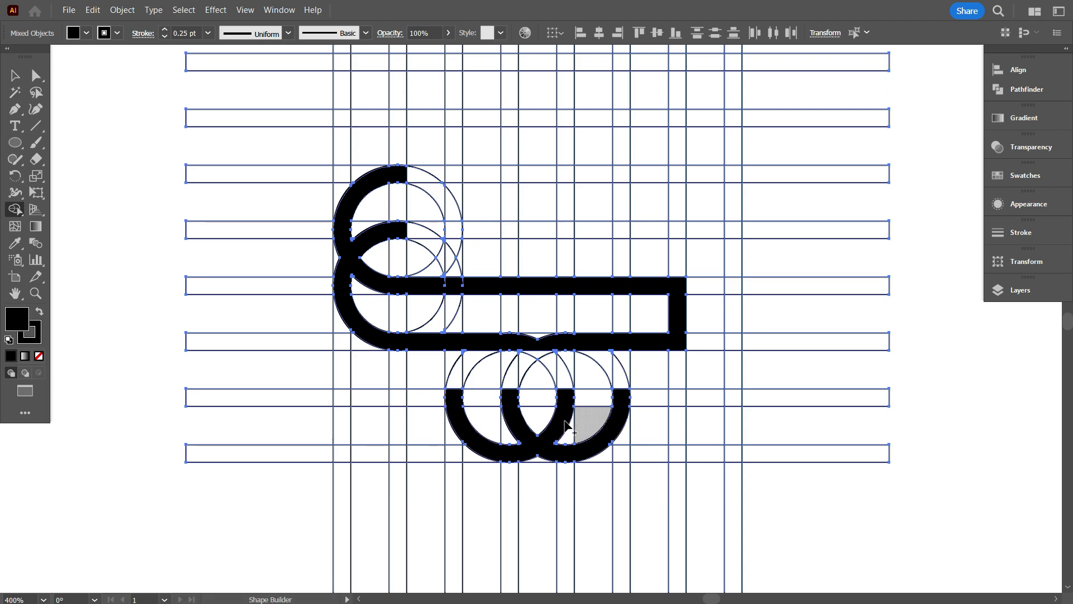
Fill the V-shaped notch in the upper edge of the loop's lower horizontal bar with Shape Builder
{"action": "scroll", "coordinate": [563, 281], "scroll_direction": "up", "scroll_amount": 5}
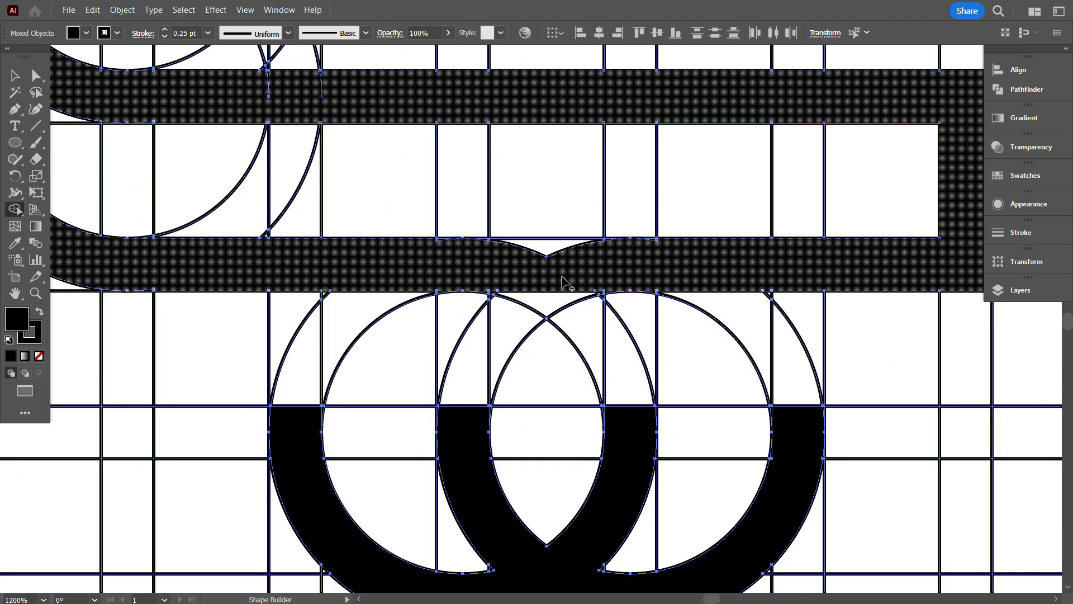
{"action": "left_click_drag", "start_coordinate": [562, 277], "coordinate": [545, 251]}
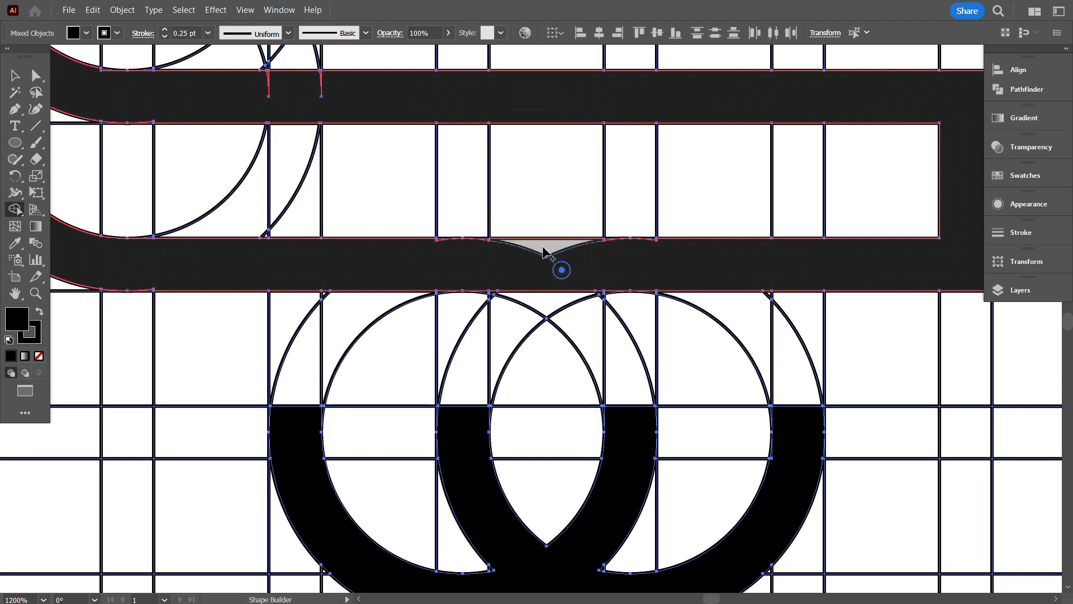
{"action": "scroll", "coordinate": [481, 284], "scroll_direction": "down", "scroll_amount": 2}
{"action": "scroll", "coordinate": [490, 296], "scroll_direction": "up", "scroll_amount": 2}
{"action": "scroll", "coordinate": [500, 314], "scroll_direction": "down", "scroll_amount": 2}
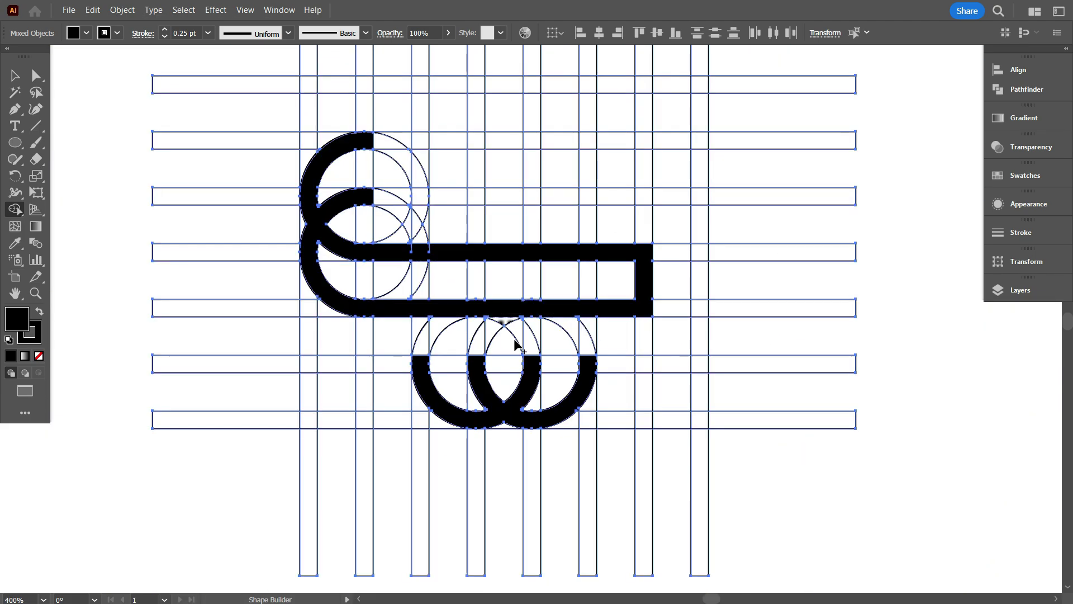
Extend all four prongs of the interlocking U shape up to the lower horizontal bar by merging the grid regions between them
{"action": "scroll", "coordinate": [485, 431], "scroll_direction": "up", "scroll_amount": 1}
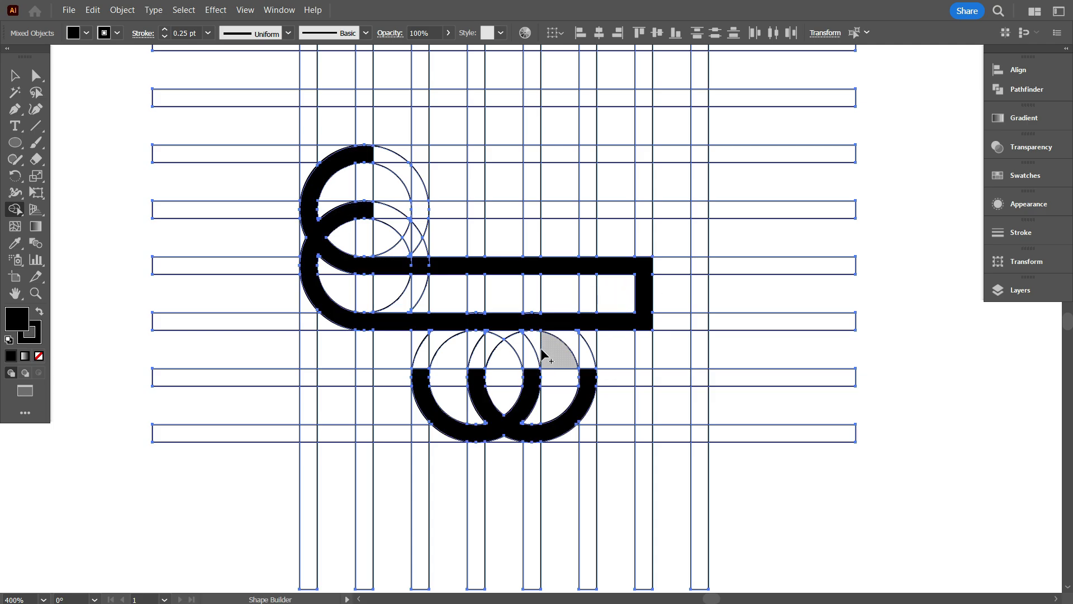
{"action": "scroll", "coordinate": [537, 359], "scroll_direction": "down", "scroll_amount": 1}
{"action": "scroll", "coordinate": [536, 361], "scroll_direction": "up", "scroll_amount": 1}
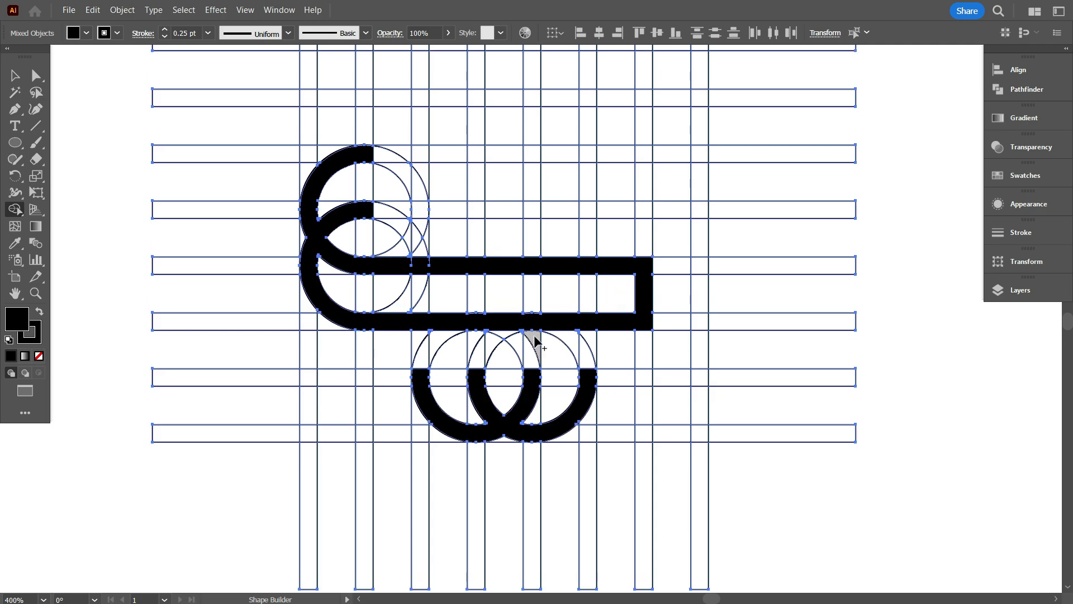
{"action": "scroll", "coordinate": [462, 381], "scroll_direction": "up", "scroll_amount": 1}
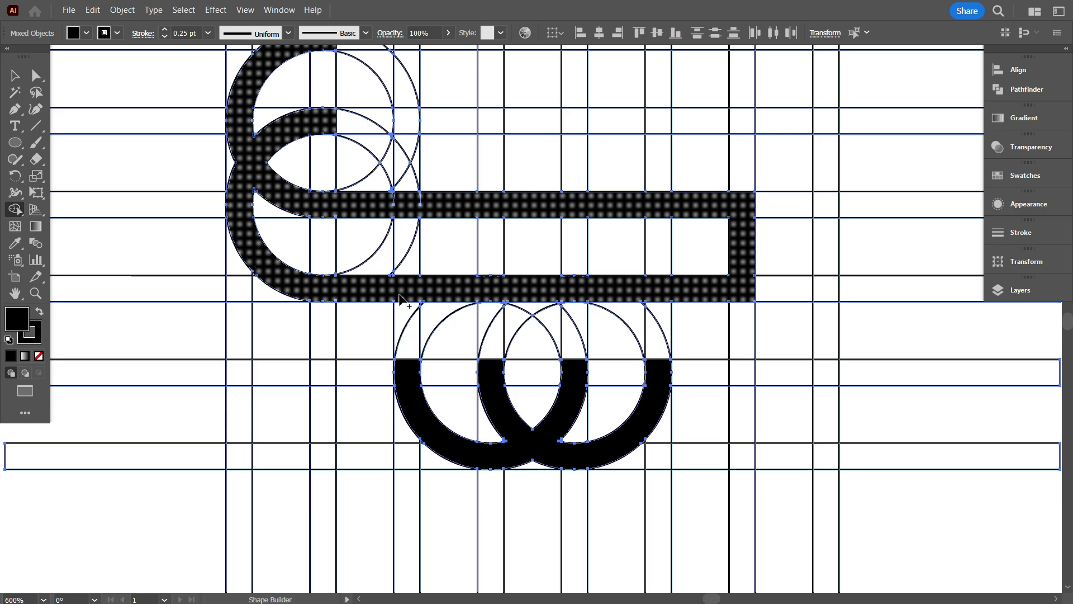
{"action": "left_click_drag", "start_coordinate": [407, 288], "coordinate": [407, 391]}
{"action": "left_click_drag", "start_coordinate": [487, 311], "coordinate": [491, 282]}
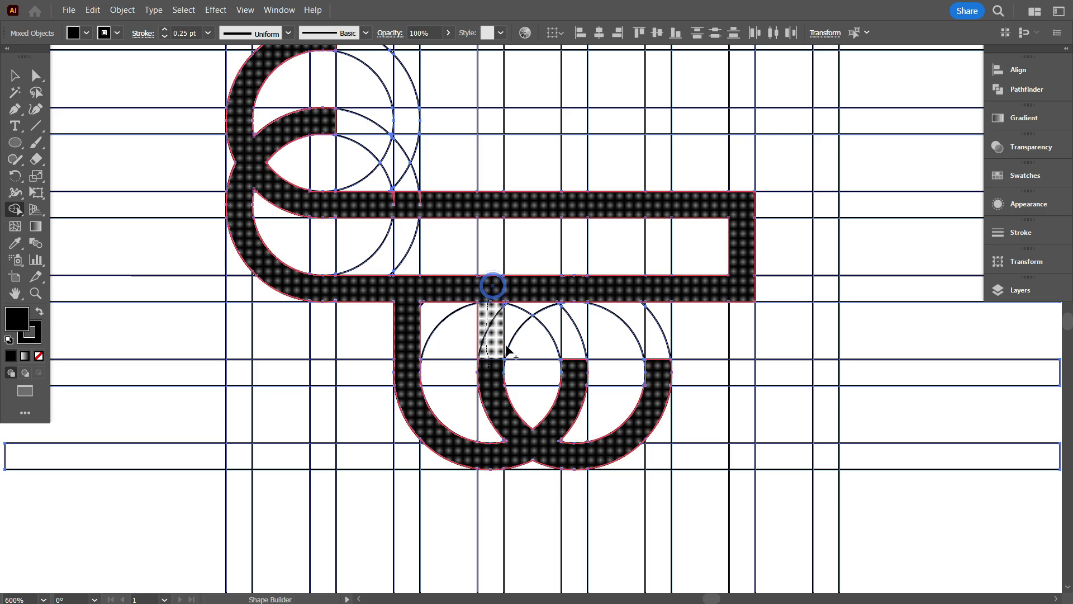
{"action": "left_click_drag", "start_coordinate": [576, 372], "coordinate": [568, 283]}
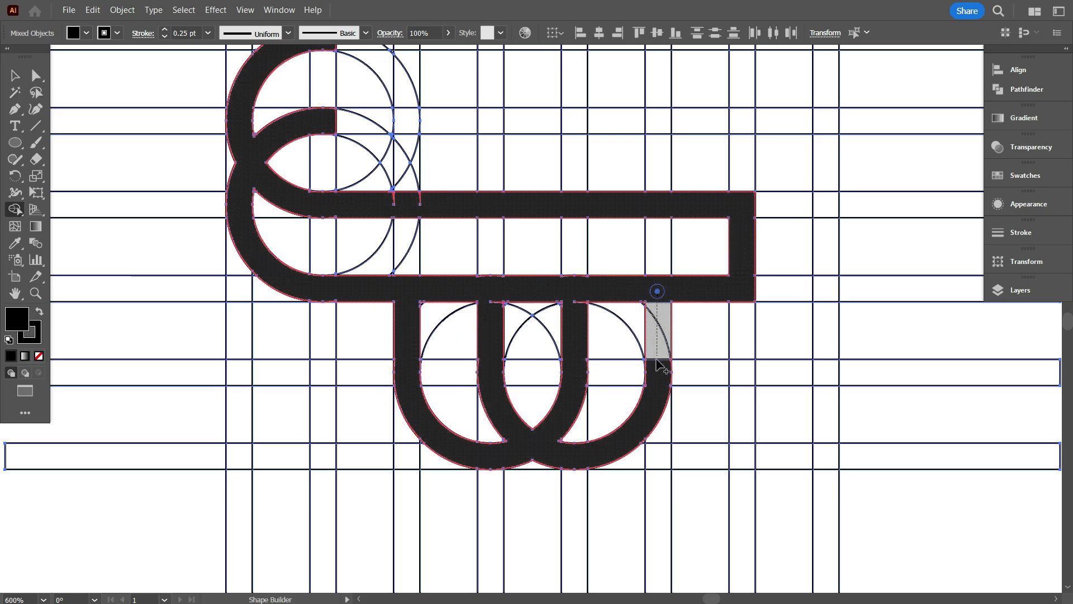
{"action": "left_click_drag", "start_coordinate": [659, 293], "coordinate": [660, 347]}
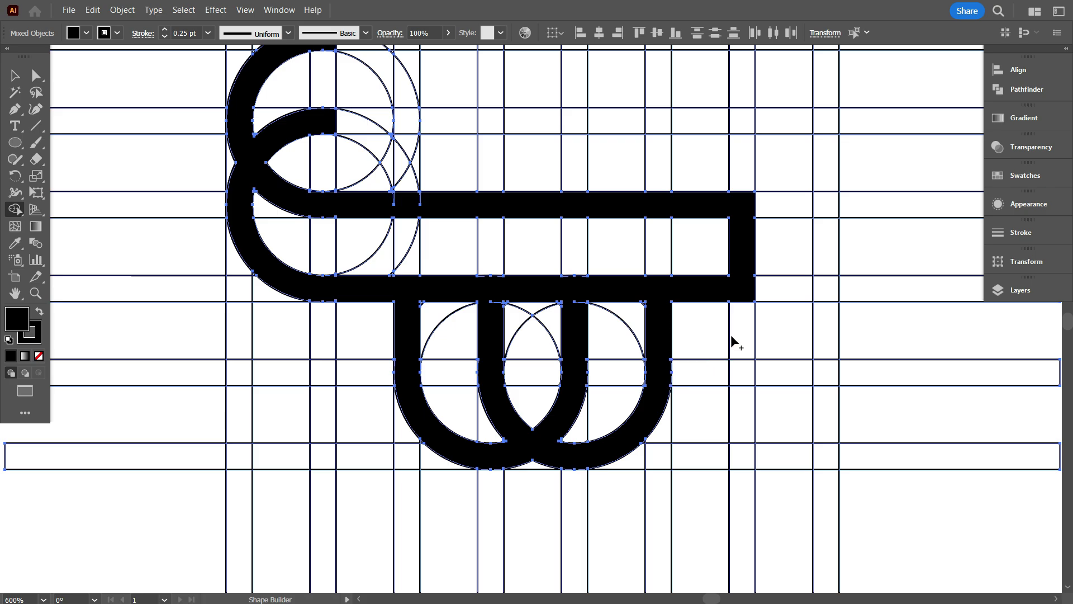
Merge grid bars into a smaller rectangular loop from the lower bar's end to the rightmost prong, plus a crossbar between the two middle prongs
{"action": "mouse_move", "coordinate": [743, 287]}
{"action": "left_mouse_down"}
{"action": "mouse_move", "coordinate": [819, 288]}
{"action": "mouse_move", "coordinate": [828, 334]}
{"action": "mouse_move", "coordinate": [747, 374]}
{"action": "mouse_move", "coordinate": [663, 375]}
{"action": "left_mouse_up"}
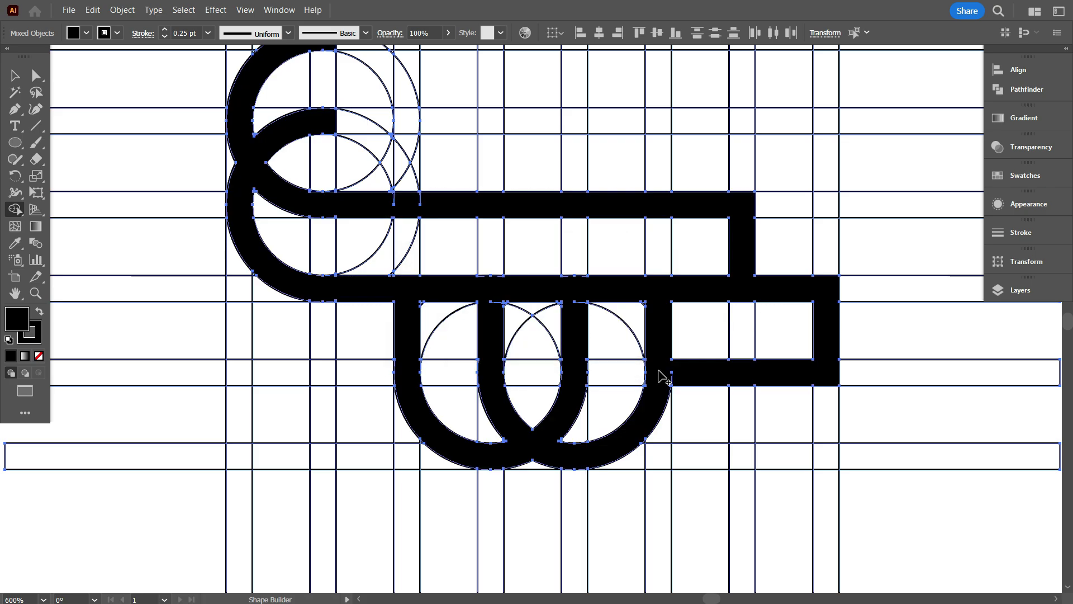
{"action": "left_click_drag", "start_coordinate": [484, 367], "coordinate": [582, 386]}
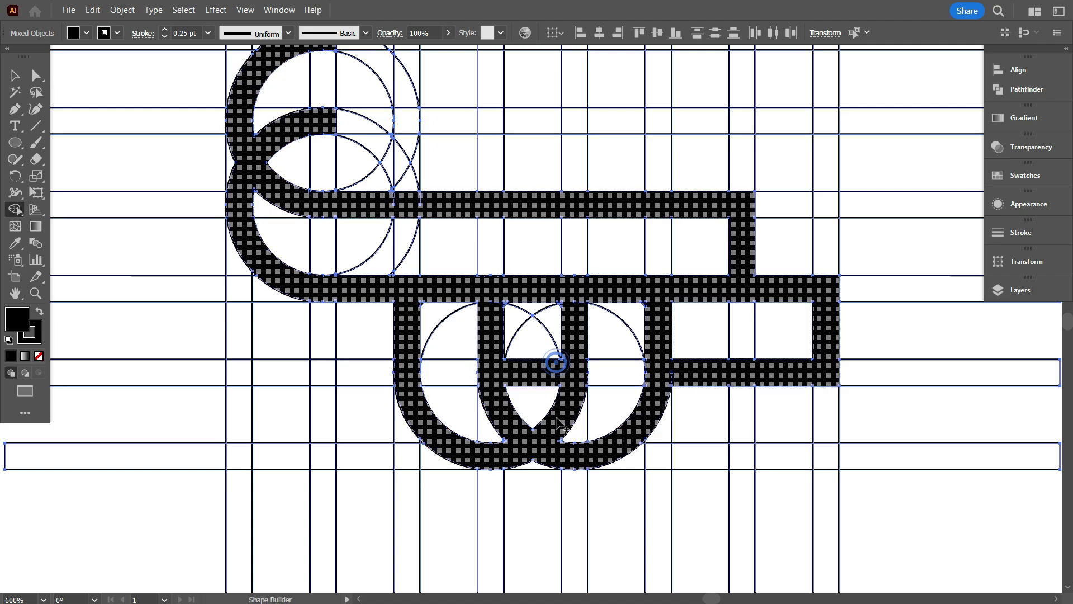
Merge grid bars with Shape Builder into a tall rectangular loop above the upper long bar, plus a small square loop on its right side
{"action": "scroll", "coordinate": [553, 428], "scroll_direction": "up", "scroll_amount": 2}
{"action": "scroll", "coordinate": [553, 427], "scroll_direction": "down", "scroll_amount": 2}
{"action": "scroll", "coordinate": [578, 321], "scroll_direction": "down", "scroll_amount": 1}
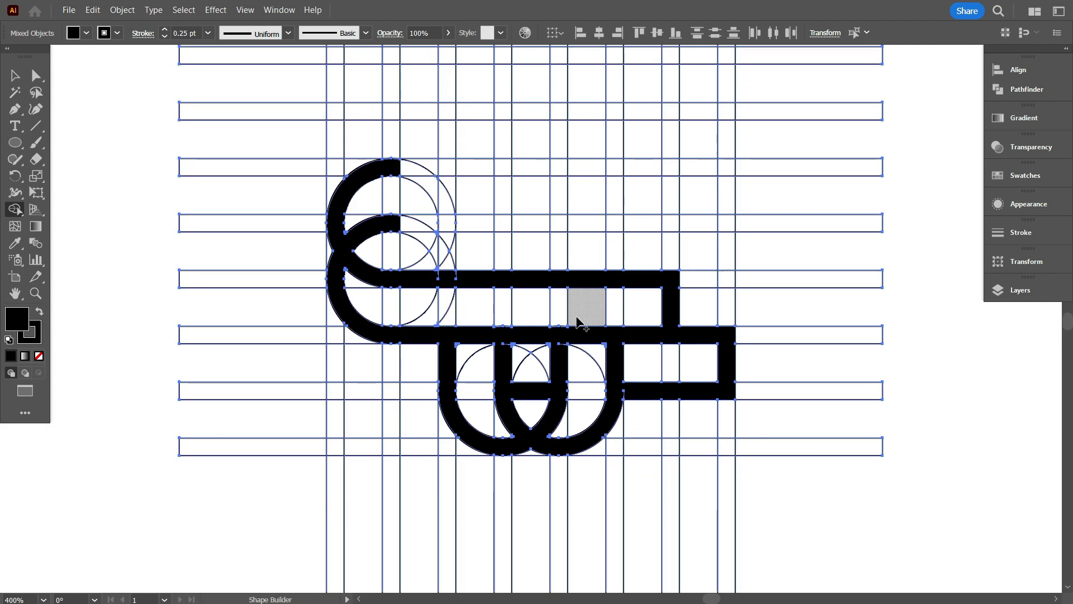
{"action": "scroll", "coordinate": [624, 331], "scroll_direction": "down", "scroll_amount": 2}
{"action": "scroll", "coordinate": [624, 335], "scroll_direction": "up", "scroll_amount": 3}
{"action": "scroll", "coordinate": [542, 306], "scroll_direction": "down", "scroll_amount": 1}
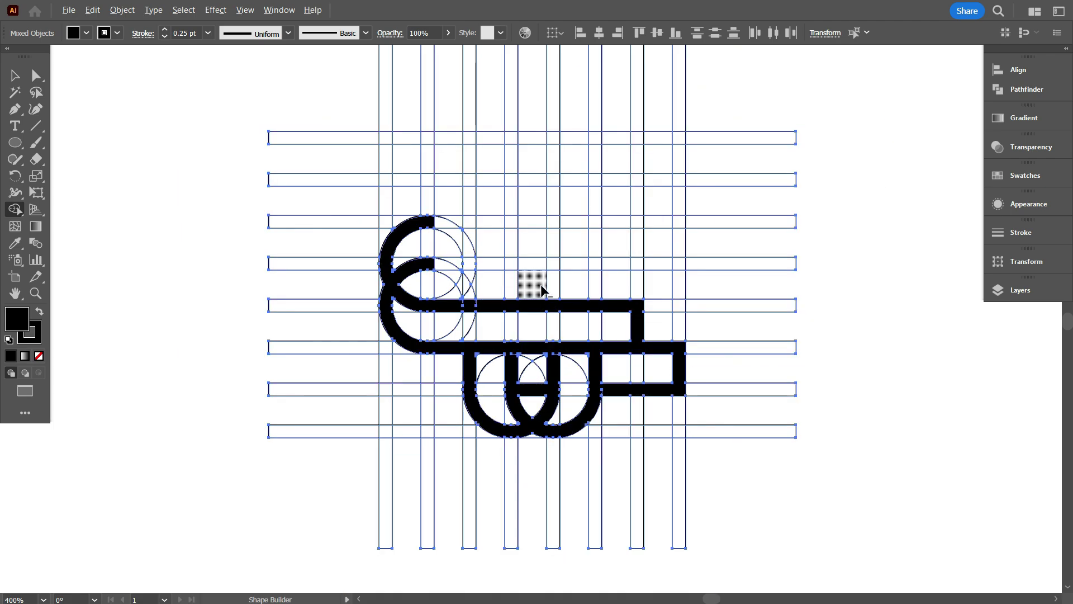
{"action": "scroll", "coordinate": [541, 288], "scroll_direction": "up", "scroll_amount": 1}
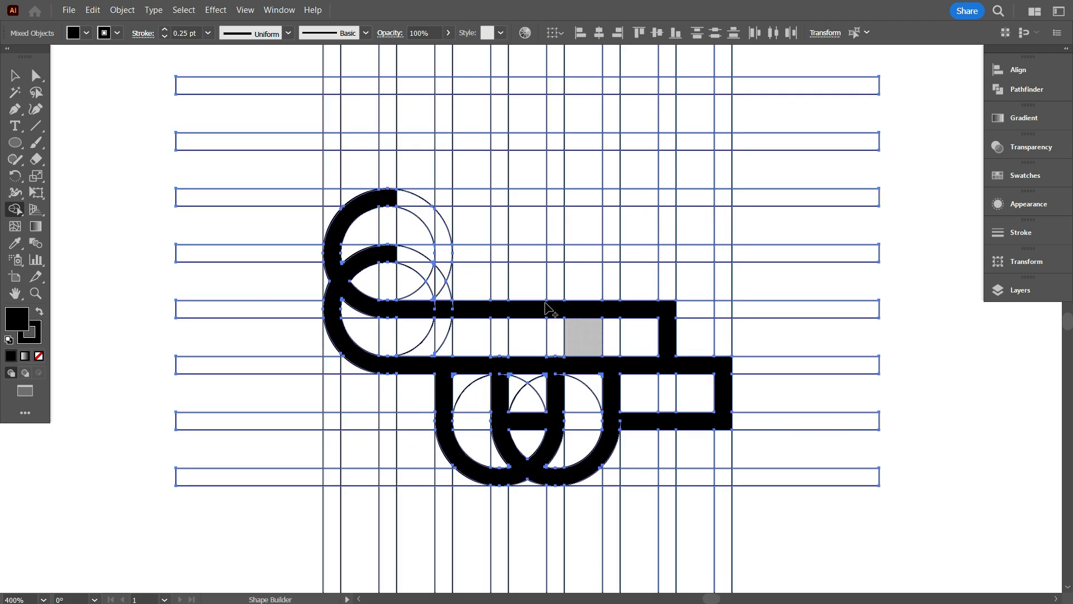
{"action": "scroll", "coordinate": [481, 204], "scroll_direction": "up", "scroll_amount": 1}
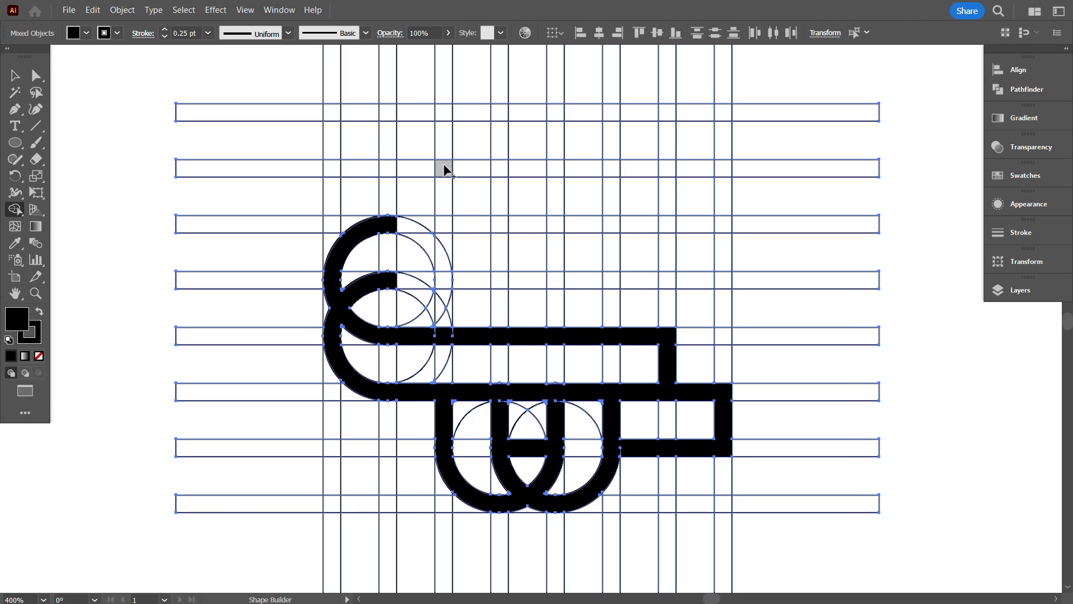
{"action": "mouse_move", "coordinate": [442, 321]}
{"action": "left_mouse_down"}
{"action": "mouse_move", "coordinate": [446, 333]}
{"action": "mouse_move", "coordinate": [445, 175]}
{"action": "left_mouse_up"}
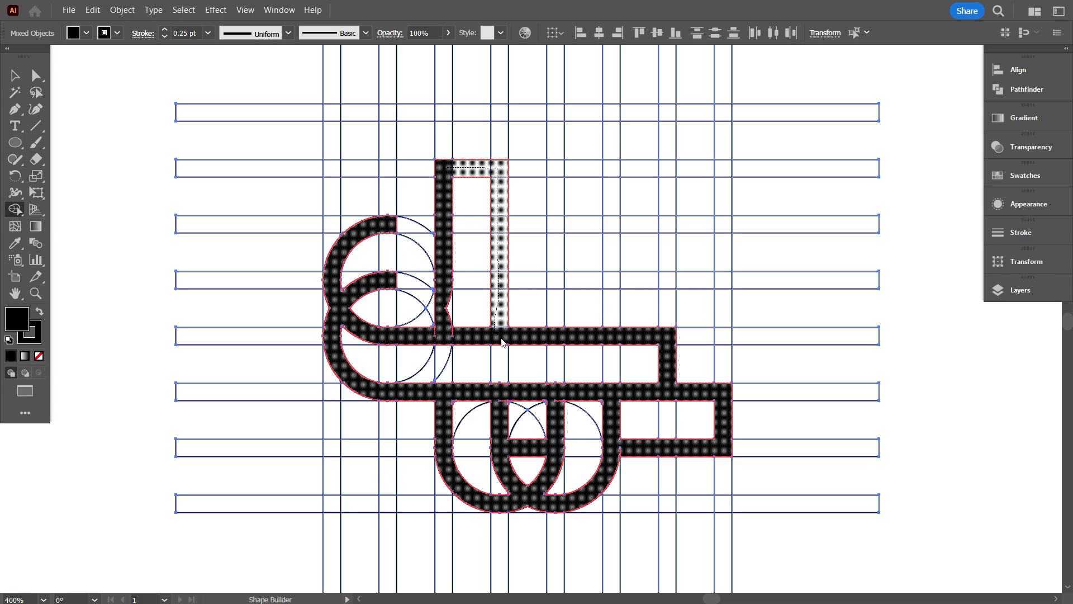
{"action": "mouse_move", "coordinate": [503, 336]}
{"action": "left_mouse_down"}
{"action": "mouse_move", "coordinate": [500, 283]}
{"action": "mouse_move", "coordinate": [510, 282]}
{"action": "left_mouse_up"}
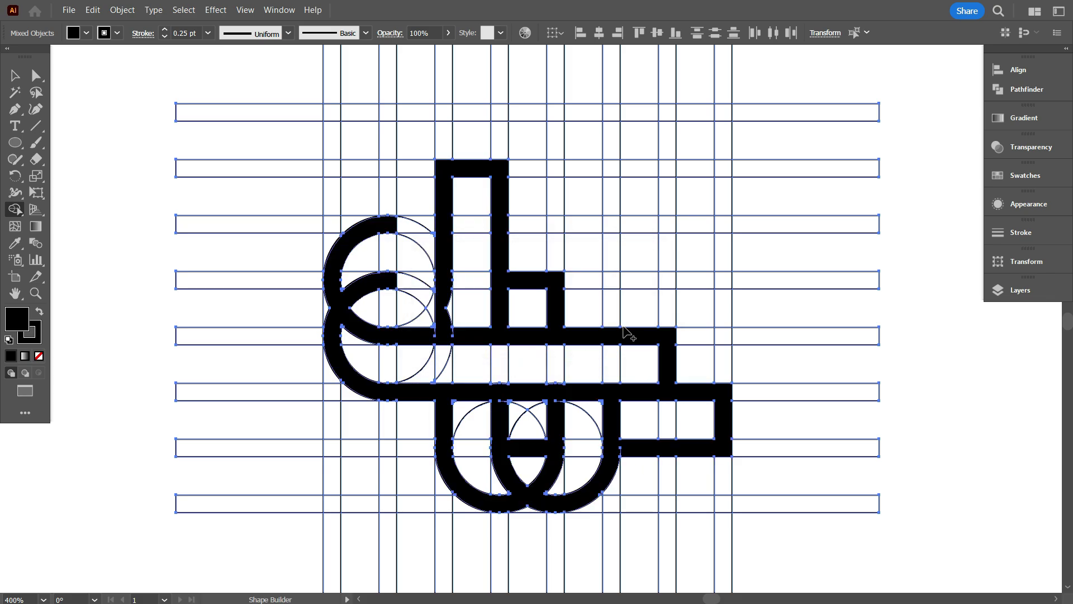
Fill the curved notches in the tall loop's left post just above the upper long bar with Shape Builder
{"action": "scroll", "coordinate": [410, 326], "scroll_direction": "up", "scroll_amount": 2}
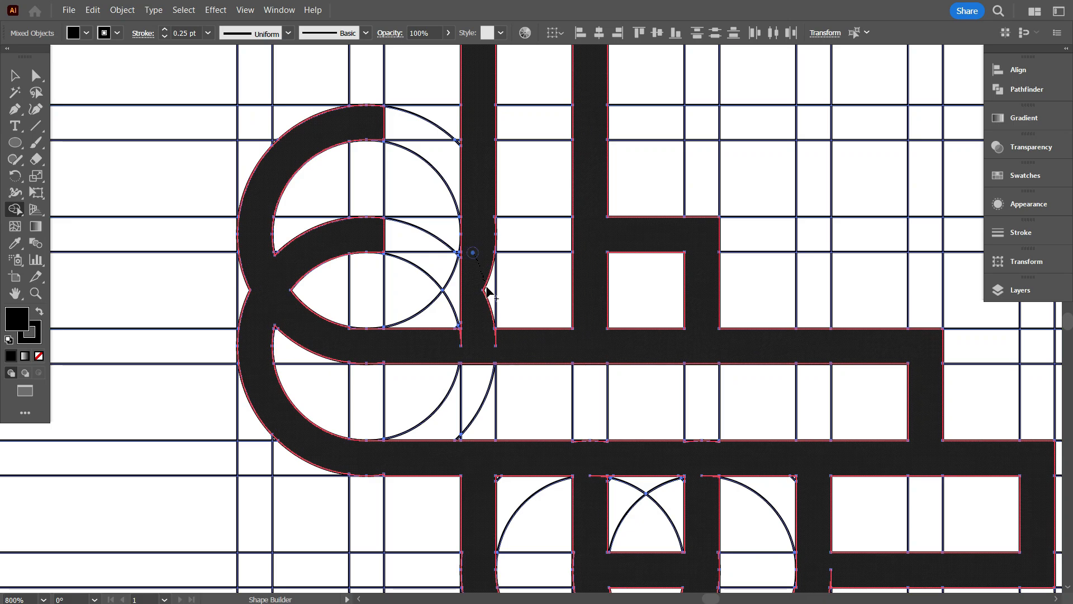
{"action": "scroll", "coordinate": [479, 337], "scroll_direction": "down", "scroll_amount": 2}
{"action": "scroll", "coordinate": [463, 345], "scroll_direction": "down", "scroll_amount": 1}
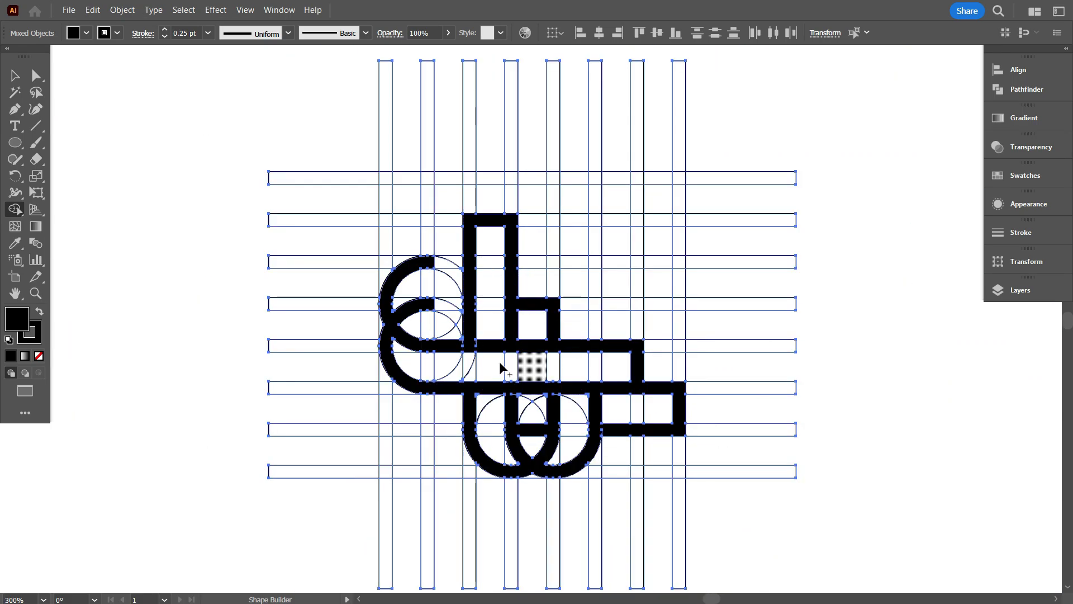
Extend the tall loop's left post up one grid row, over to the left, and down to the C's upper end as a second loop
{"action": "scroll", "coordinate": [442, 281], "scroll_direction": "up", "scroll_amount": 1}
{"action": "scroll", "coordinate": [451, 242], "scroll_direction": "down", "scroll_amount": 2}
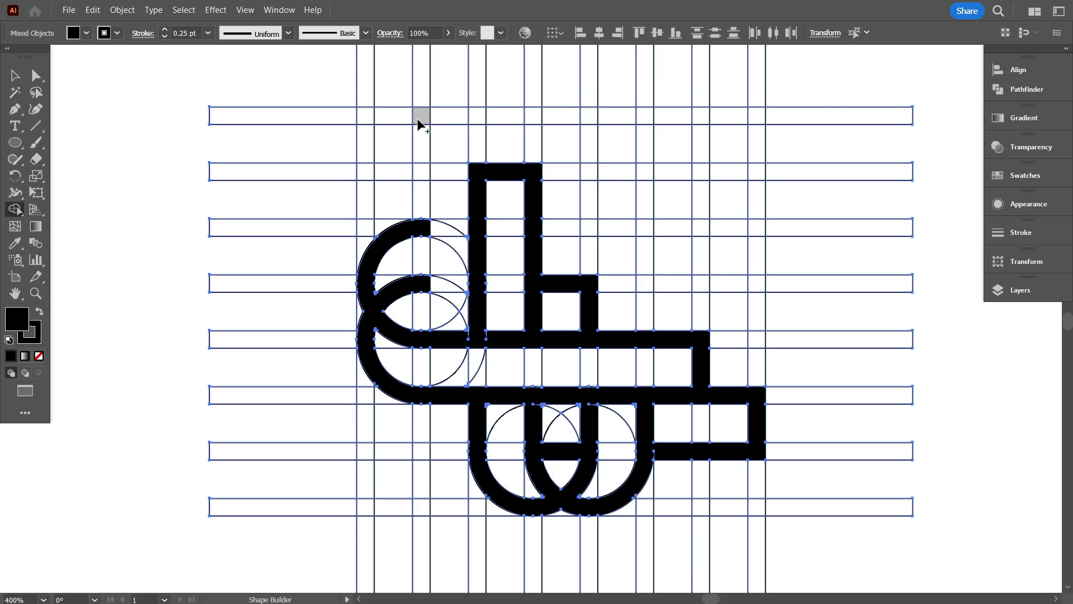
{"action": "left_click_drag", "start_coordinate": [478, 144], "coordinate": [478, 187]}
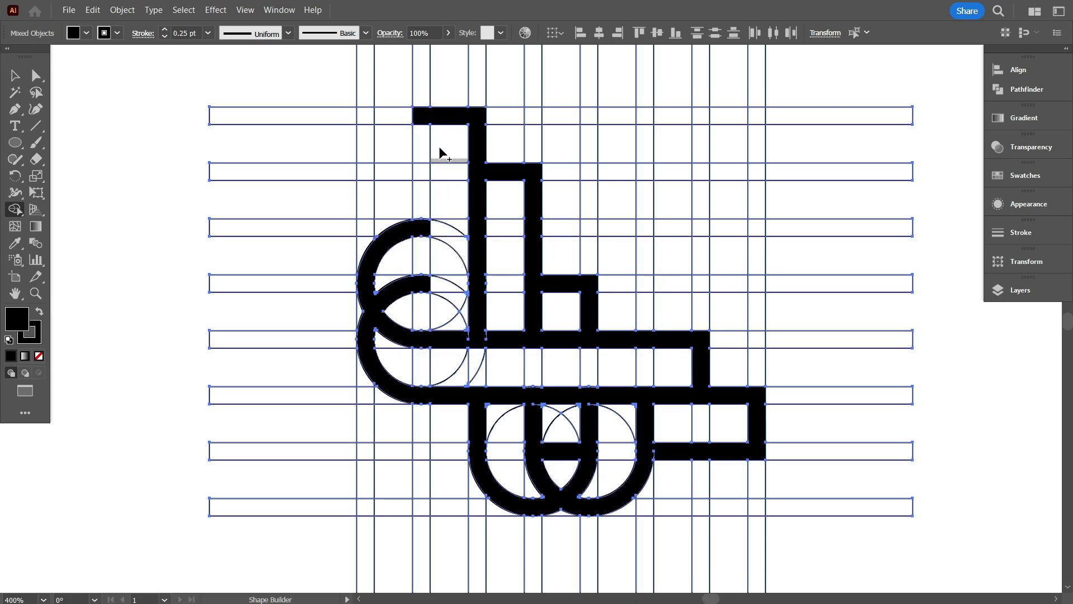
{"action": "left_click", "coordinate": [423, 230]}
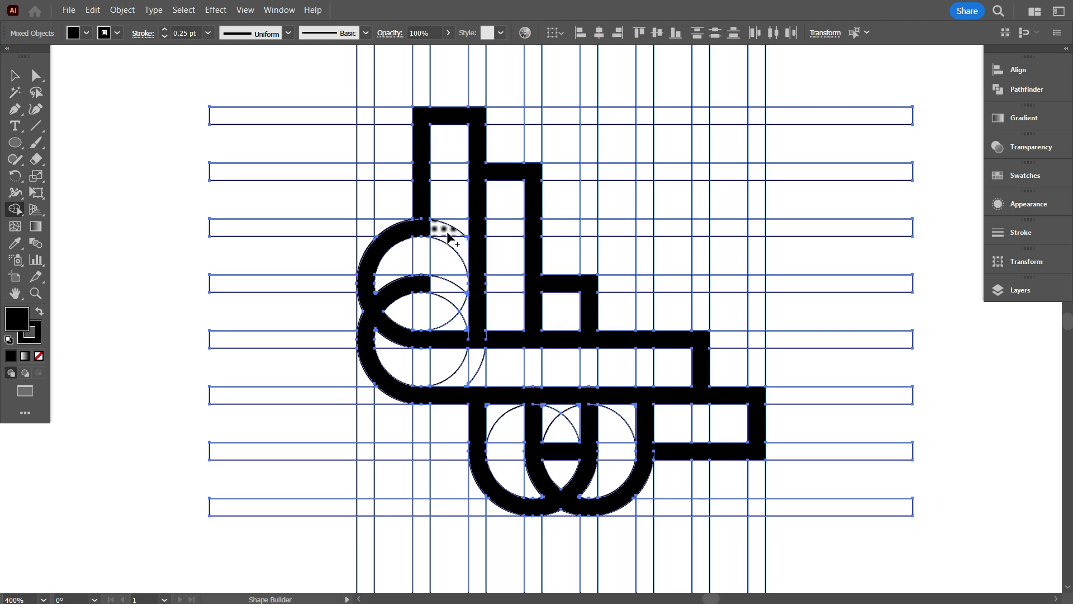
Add a short vertical bar below the C's middle arm and extend its top and middle arms to the vertical post
{"action": "scroll", "coordinate": [434, 289], "scroll_direction": "up", "scroll_amount": 2}
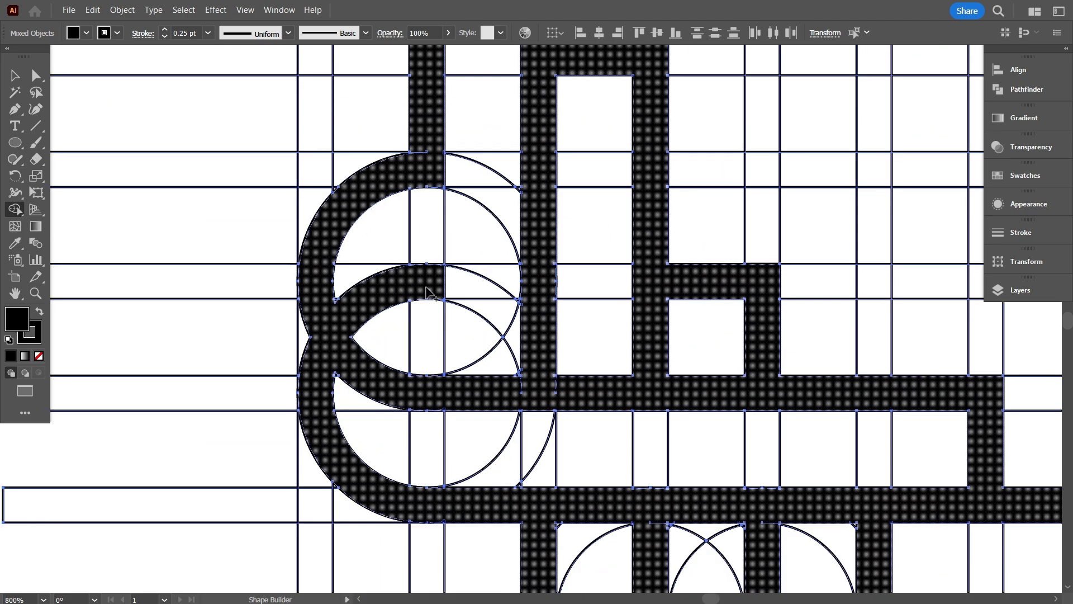
{"action": "left_click", "coordinate": [427, 357]}
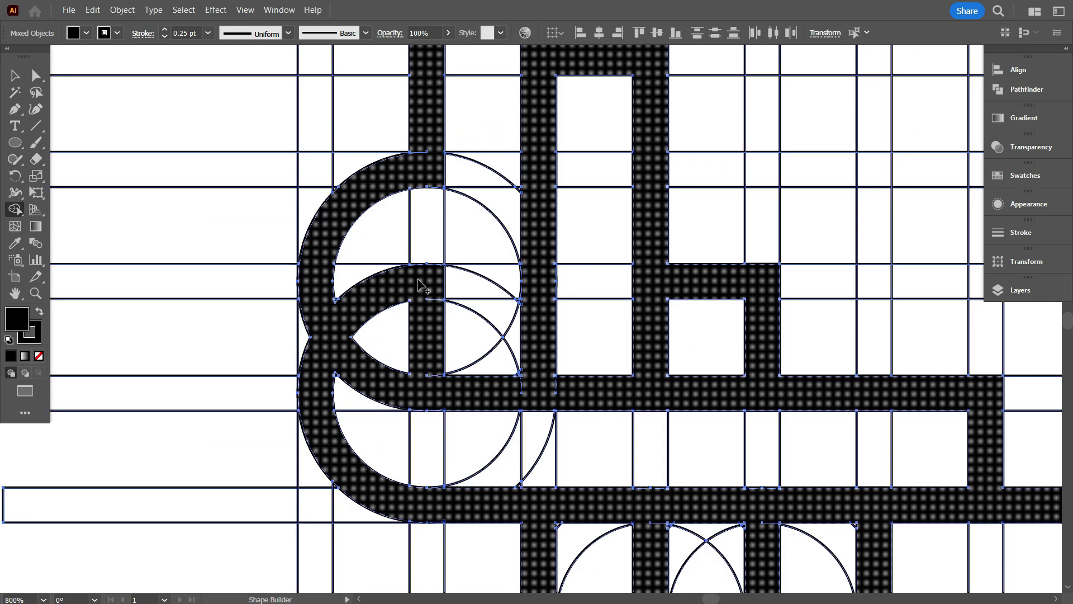
{"action": "left_click_drag", "start_coordinate": [535, 285], "coordinate": [538, 285]}
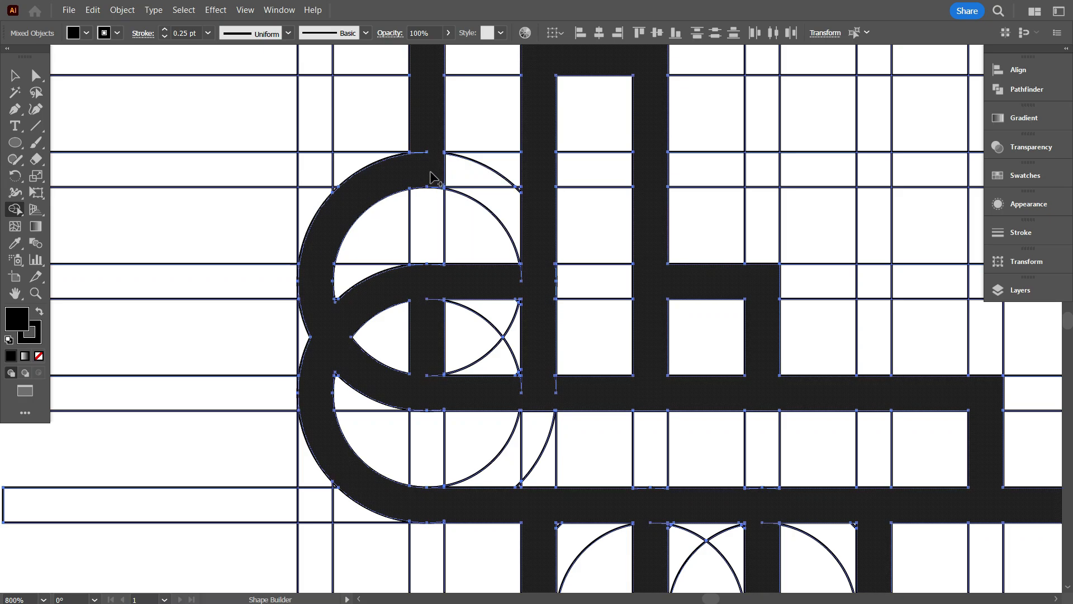
{"action": "left_click_drag", "start_coordinate": [431, 172], "coordinate": [523, 170]}
Reselect the whole artwork and merge the thin slivers along the C's middle arm and the adjoining vertical post with Shape Builder
{"action": "scroll", "coordinate": [404, 192], "scroll_direction": "down", "scroll_amount": 4}
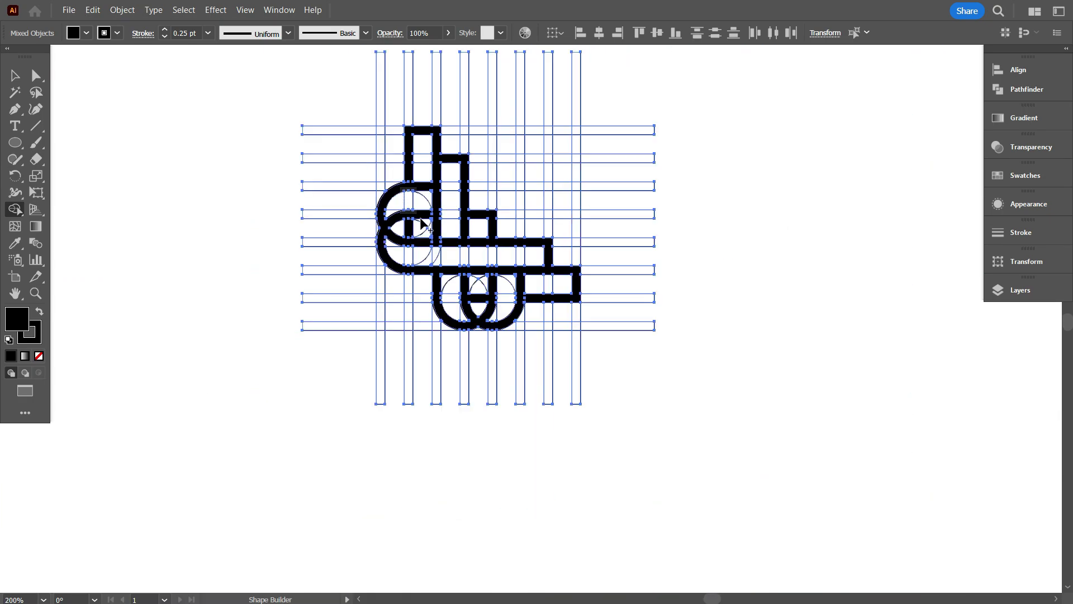
{"action": "scroll", "coordinate": [426, 225], "scroll_direction": "up", "scroll_amount": 1}
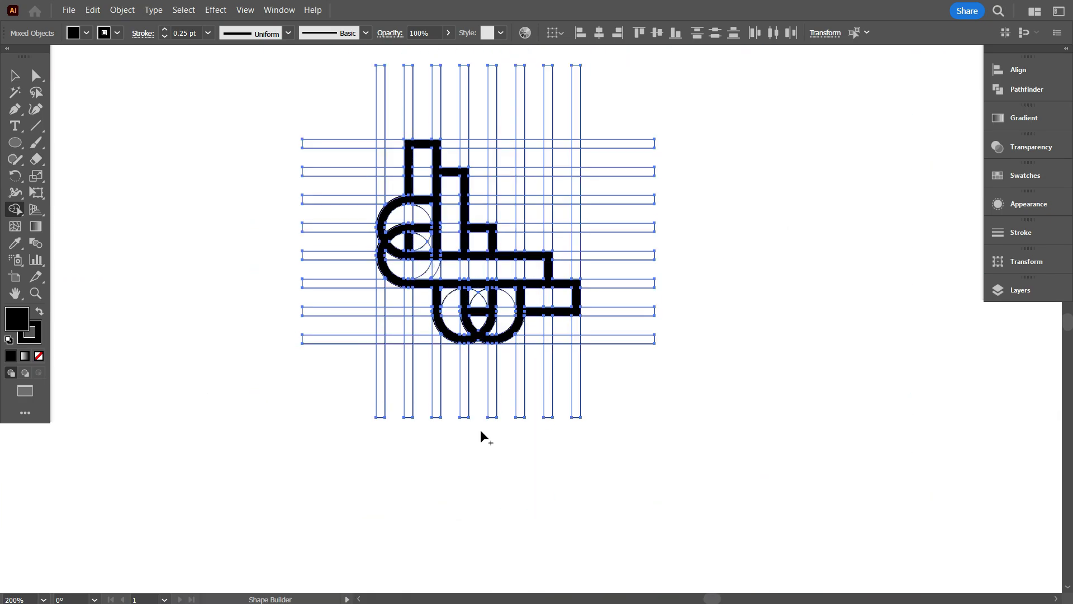
{"action": "scroll", "coordinate": [481, 429], "scroll_direction": "up", "scroll_amount": 3}
{"action": "scroll", "coordinate": [342, 322], "scroll_direction": "up", "scroll_amount": 1}
{"action": "scroll", "coordinate": [671, 347], "scroll_direction": "up", "scroll_amount": 2}
{"action": "scroll", "coordinate": [689, 363], "scroll_direction": "down", "scroll_amount": 1}
{"action": "left_click", "coordinate": [15, 76]}
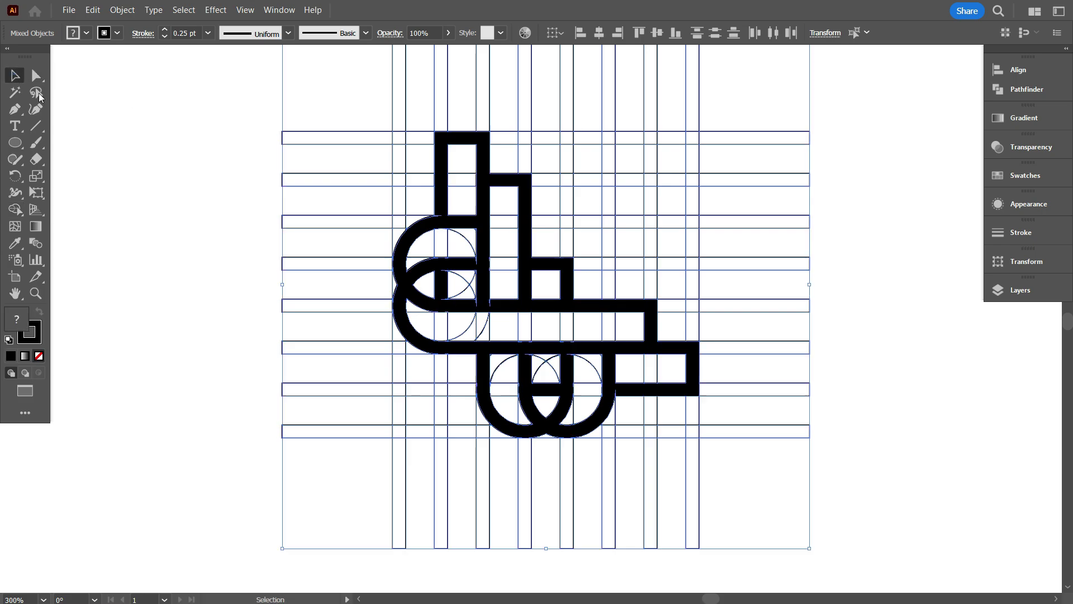
{"action": "left_click", "coordinate": [670, 434]}
{"action": "left_click_drag", "start_coordinate": [337, 86], "coordinate": [874, 467]}
{"action": "key", "text": "shift+m"}
{"action": "key", "text": "shift+x"}
{"action": "scroll", "coordinate": [434, 217], "scroll_direction": "up", "scroll_amount": 6}
{"action": "scroll", "coordinate": [809, 352], "scroll_direction": "up", "scroll_amount": 10}
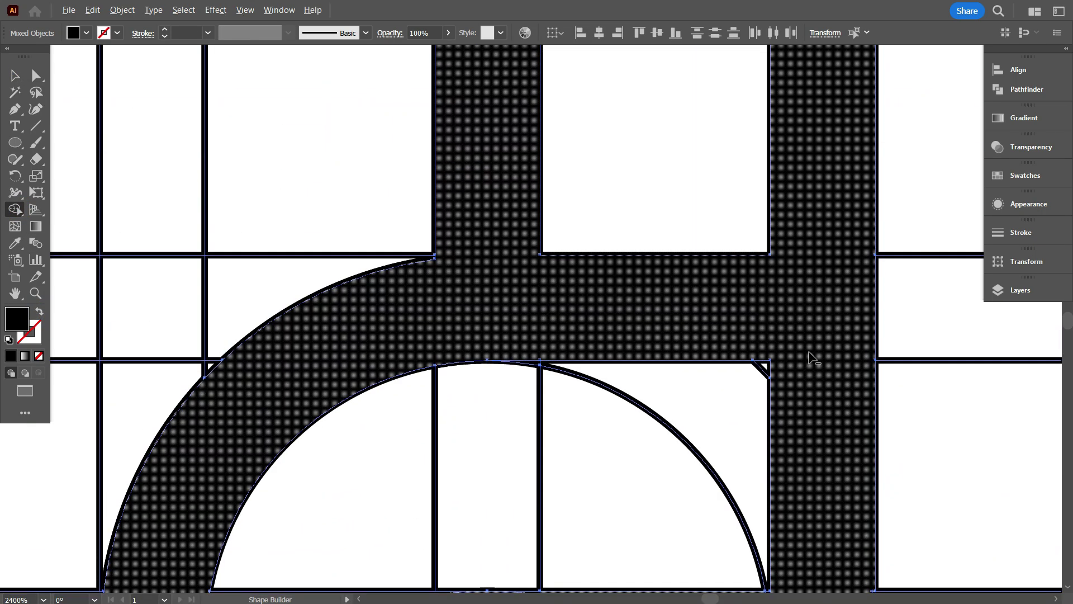
{"action": "scroll", "coordinate": [372, 238], "scroll_direction": "down", "scroll_amount": 4}
{"action": "scroll", "coordinate": [492, 326], "scroll_direction": "up", "scroll_amount": 8}
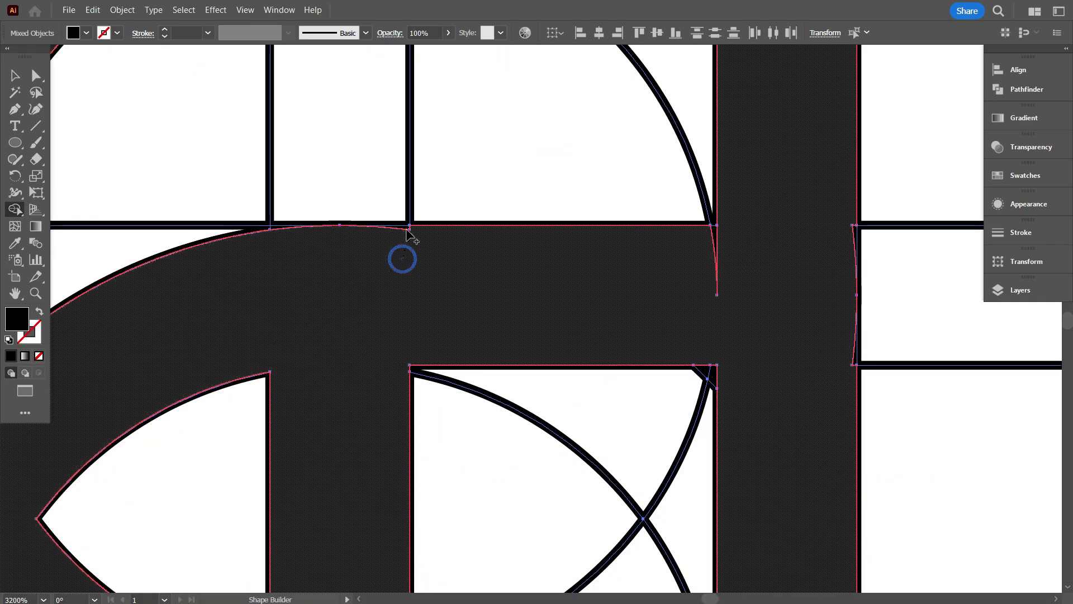
{"action": "left_click_drag", "start_coordinate": [643, 255], "coordinate": [746, 253]}
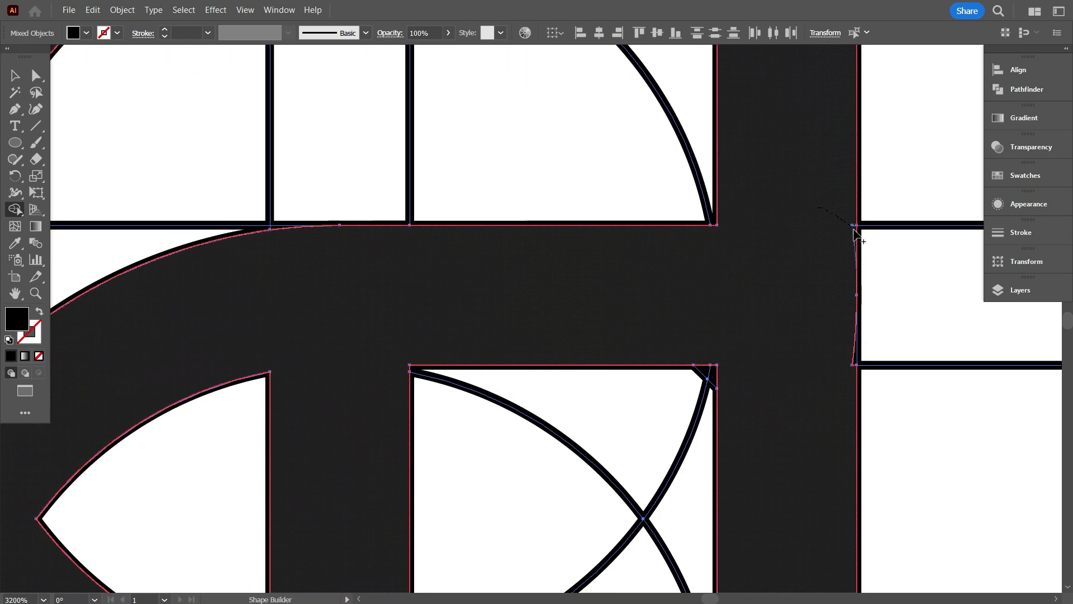
{"action": "left_click_drag", "start_coordinate": [854, 358], "coordinate": [855, 361]}
Merge the remaining thin slivers where the C's curves join the upper and lower long horizontal bars
{"action": "scroll", "coordinate": [486, 398], "scroll_direction": "down", "scroll_amount": 4}
{"action": "mouse_move", "coordinate": [539, 429]}
{"action": "left_mouse_down"}
{"action": "mouse_move", "coordinate": [736, 397]}
{"action": "mouse_move", "coordinate": [854, 395]}
{"action": "left_mouse_up"}
{"action": "scroll", "coordinate": [707, 386], "scroll_direction": "down", "scroll_amount": 3}
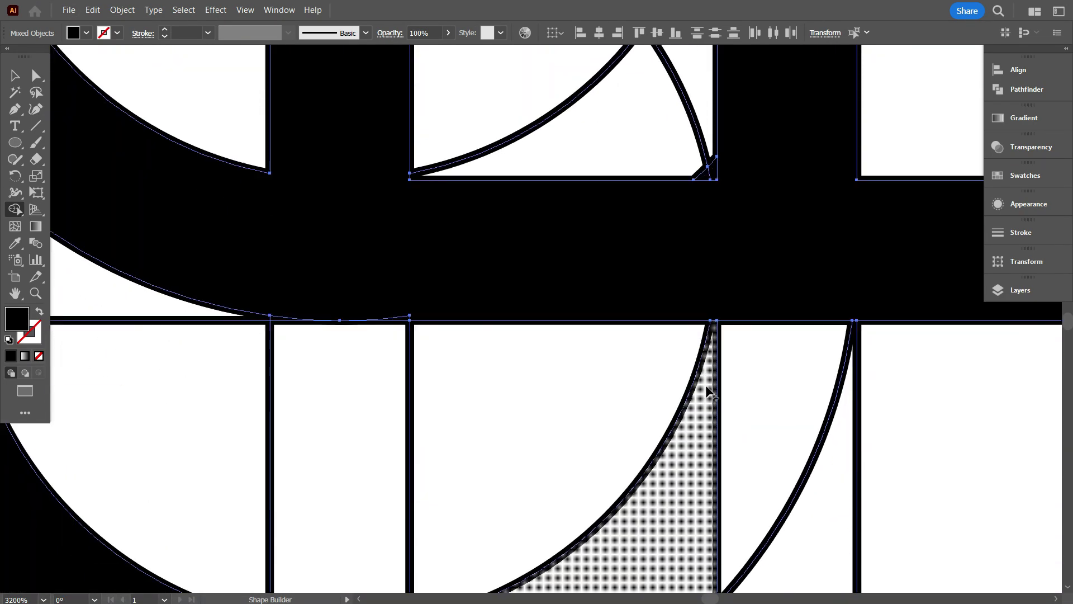
{"action": "scroll", "coordinate": [452, 283], "scroll_direction": "up", "scroll_amount": 2}
{"action": "left_click_drag", "start_coordinate": [412, 293], "coordinate": [357, 350]}
{"action": "scroll", "coordinate": [528, 338], "scroll_direction": "down", "scroll_amount": 3}
{"action": "scroll", "coordinate": [621, 377], "scroll_direction": "down", "scroll_amount": 10}
{"action": "scroll", "coordinate": [528, 339], "scroll_direction": "up", "scroll_amount": 3}
{"action": "left_click_drag", "start_coordinate": [417, 314], "coordinate": [358, 342]}
{"action": "scroll", "coordinate": [528, 339], "scroll_direction": "down", "scroll_amount": 3}
{"action": "scroll", "coordinate": [642, 358], "scroll_direction": "down", "scroll_amount": 6}
{"action": "scroll", "coordinate": [792, 360], "scroll_direction": "up", "scroll_amount": 2}
{"action": "mouse_move", "coordinate": [657, 195]}
{"action": "left_mouse_down"}
{"action": "mouse_move", "coordinate": [613, 161]}
{"action": "mouse_move", "coordinate": [599, 167]}
{"action": "left_mouse_up"}
Merge the thin slivers along the lower long bar's upper edge above the two middle prongs
{"action": "scroll", "coordinate": [574, 202], "scroll_direction": "down", "scroll_amount": 4}
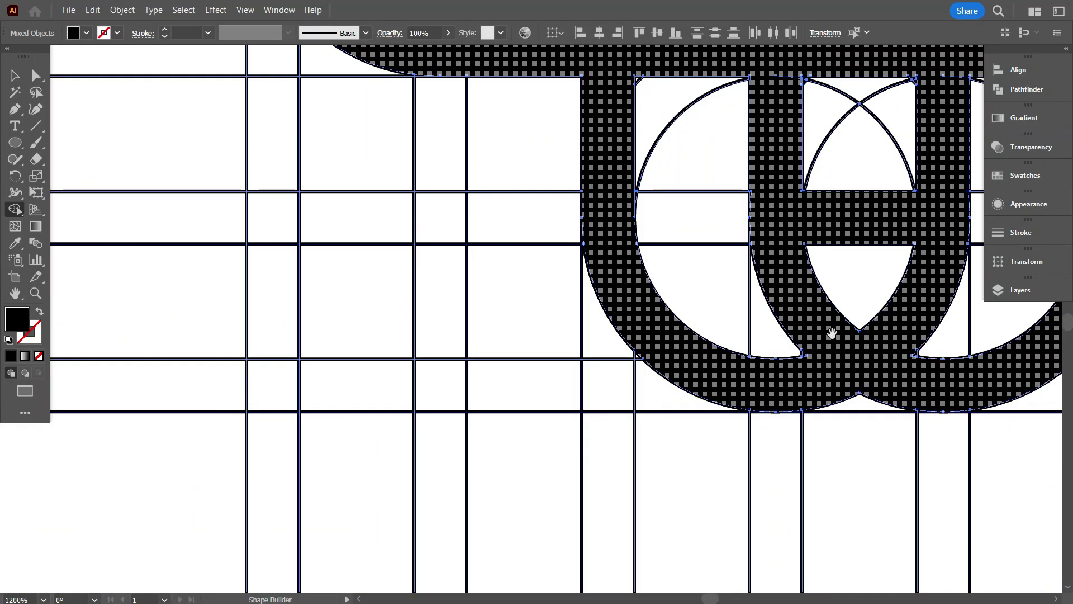
{"action": "left_click_drag", "start_coordinate": [831, 333], "coordinate": [436, 302]}
{"action": "scroll", "coordinate": [475, 330], "scroll_direction": "up", "scroll_amount": 3}
{"action": "scroll", "coordinate": [618, 472], "scroll_direction": "down", "scroll_amount": 4}
{"action": "scroll", "coordinate": [560, 462], "scroll_direction": "up", "scroll_amount": 3}
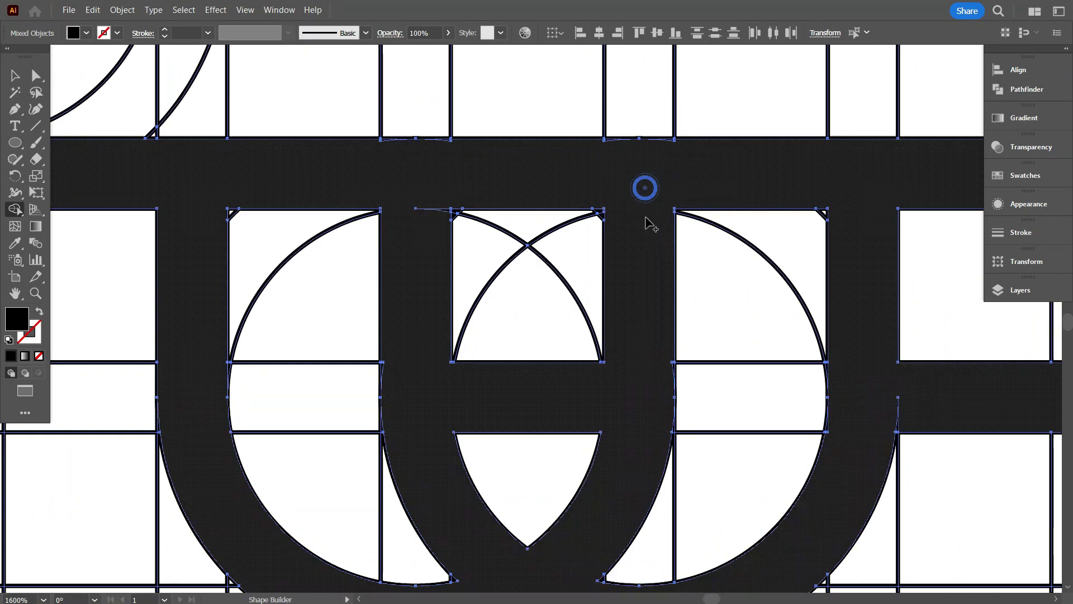
{"action": "scroll", "coordinate": [687, 139], "scroll_direction": "up", "scroll_amount": 2}
{"action": "mouse_move", "coordinate": [672, 158]}
{"action": "left_mouse_down"}
{"action": "mouse_move", "coordinate": [625, 145]}
{"action": "mouse_move", "coordinate": [648, 151]}
{"action": "left_mouse_up"}
{"action": "scroll", "coordinate": [510, 200], "scroll_direction": "down", "scroll_amount": 2}
{"action": "scroll", "coordinate": [390, 207], "scroll_direction": "up", "scroll_amount": 3}
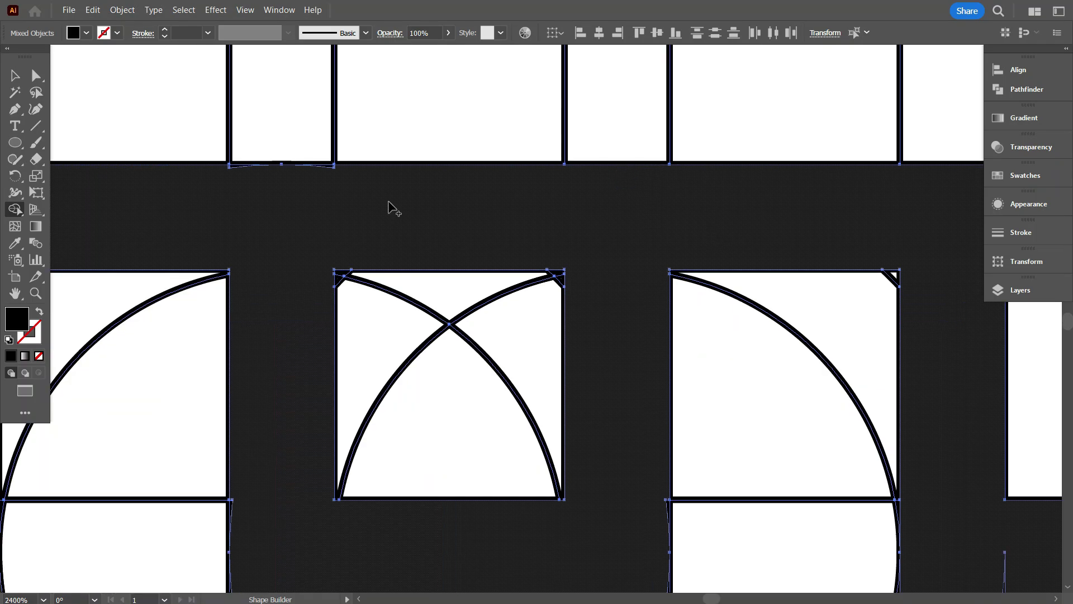
{"action": "left_click_drag", "start_coordinate": [314, 188], "coordinate": [434, 147]}
{"action": "left_click_drag", "start_coordinate": [403, 201], "coordinate": [403, 201]}
{"action": "scroll", "coordinate": [403, 201], "scroll_direction": "down", "scroll_amount": 3}
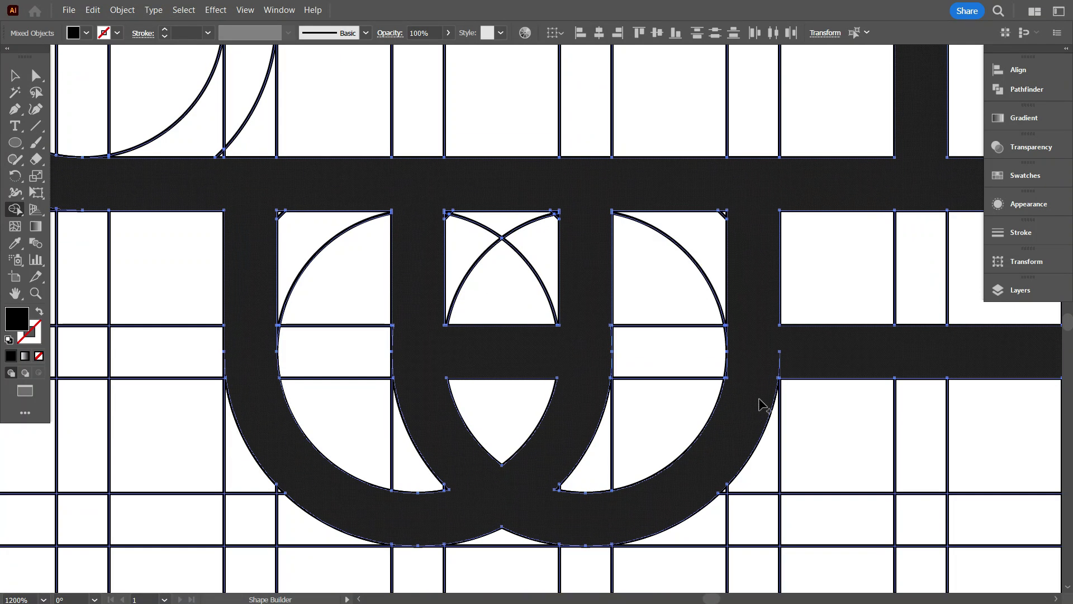
Merge the sliver on the rightmost prong's outer edge into the smaller loop's lower bar and check the remaining joints
{"action": "scroll", "coordinate": [628, 364], "scroll_direction": "up", "scroll_amount": 3}
{"action": "scroll", "coordinate": [572, 369], "scroll_direction": "down", "scroll_amount": 4}
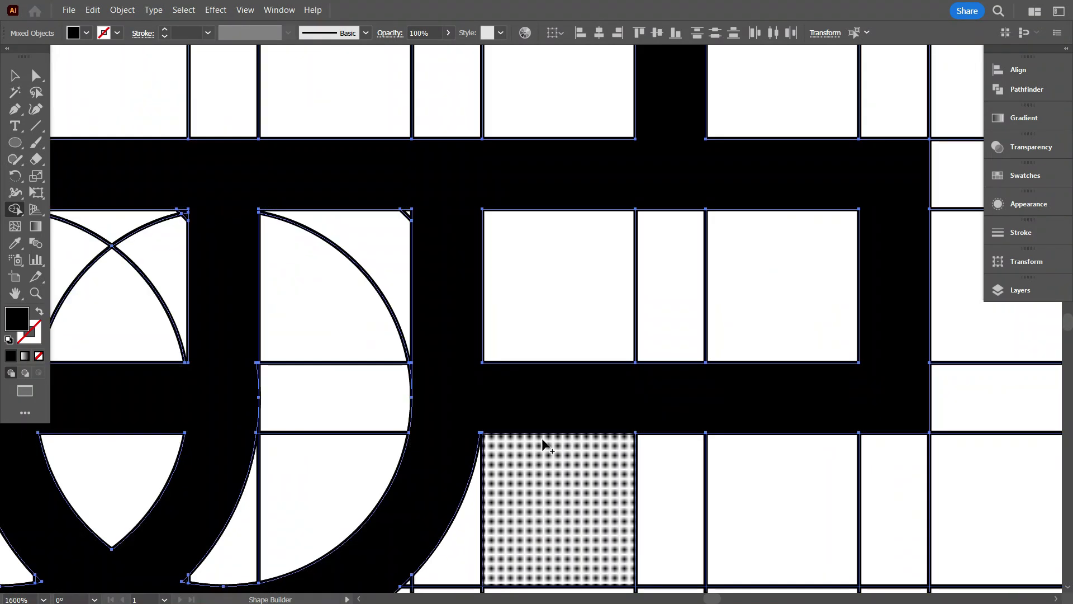
{"action": "scroll", "coordinate": [402, 455], "scroll_direction": "down", "scroll_amount": 2}
{"action": "scroll", "coordinate": [472, 431], "scroll_direction": "up", "scroll_amount": 3}
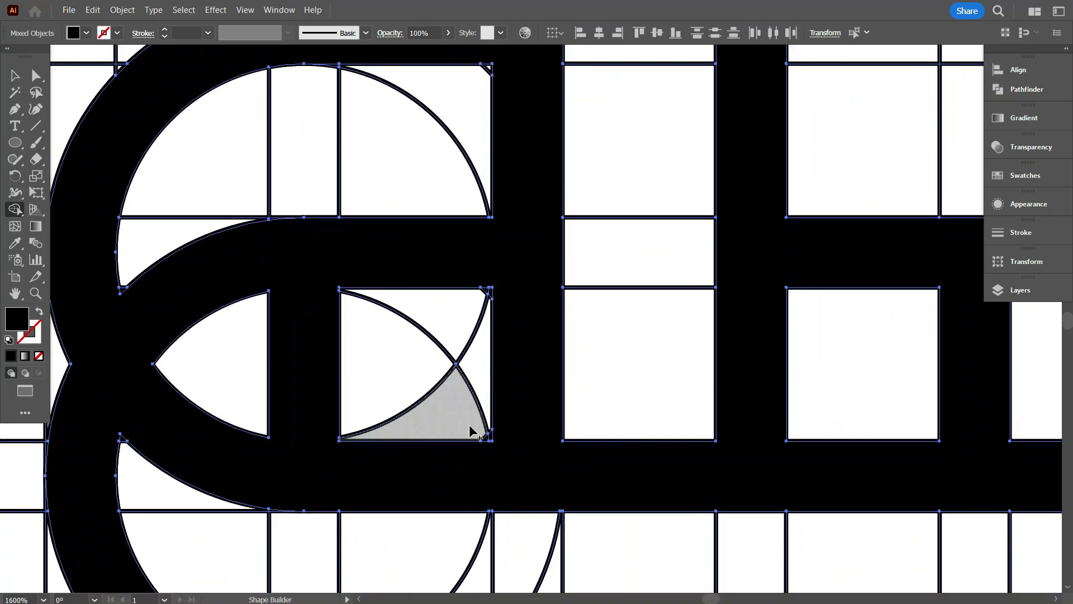
{"action": "scroll", "coordinate": [520, 301], "scroll_direction": "down", "scroll_amount": 1}
{"action": "scroll", "coordinate": [311, 292], "scroll_direction": "down", "scroll_amount": 2}
{"action": "scroll", "coordinate": [277, 234], "scroll_direction": "up", "scroll_amount": 2}
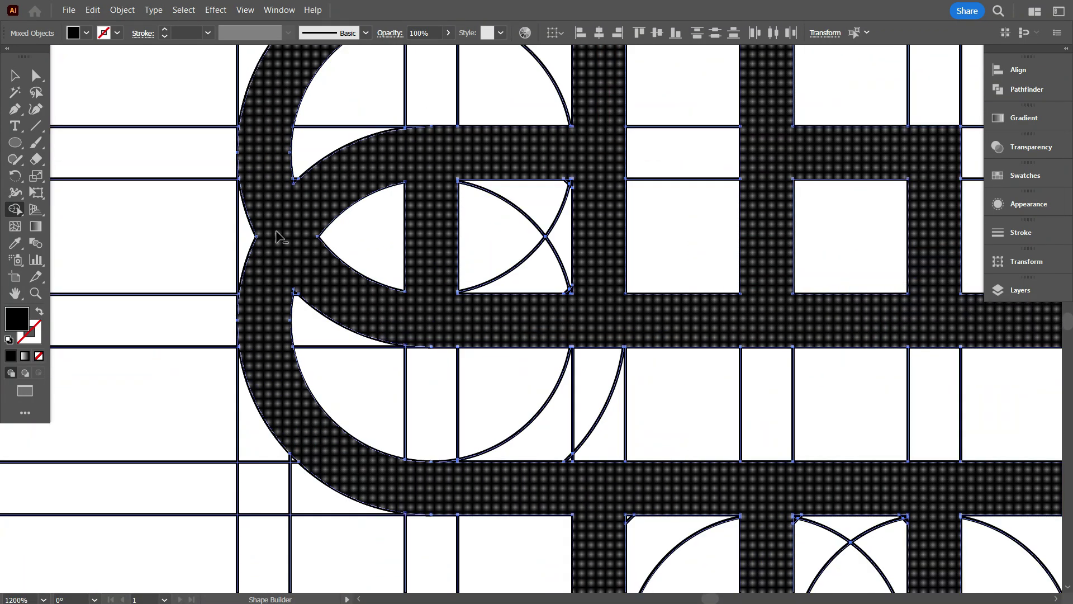
{"action": "scroll", "coordinate": [471, 304], "scroll_direction": "down", "scroll_amount": 3}
Select the merged black compound shape and move it off the grid into the empty space on its left
{"action": "left_click", "coordinate": [16, 76]}
{"action": "left_click", "coordinate": [146, 192]}
{"action": "key", "text": "ctrl+minus"}
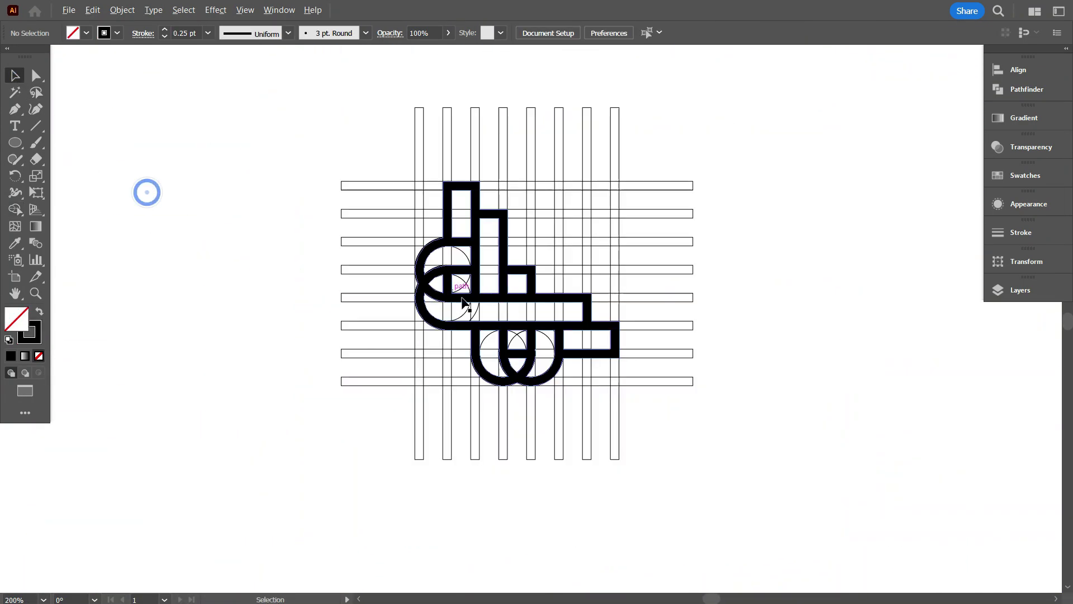
{"action": "left_click", "coordinate": [692, 428]}
{"action": "left_click", "coordinate": [567, 362]}
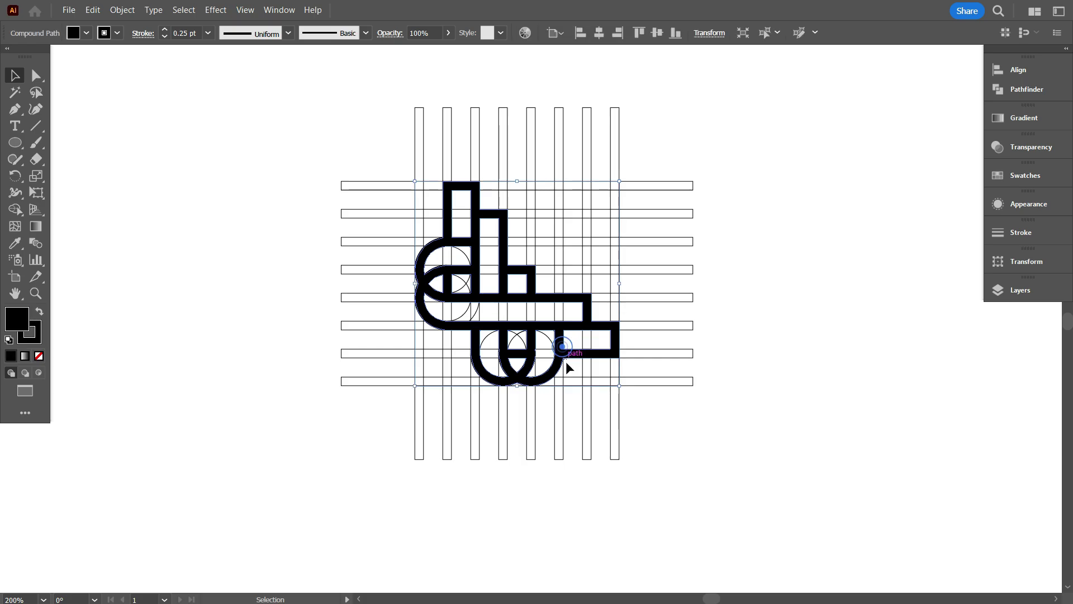
{"action": "left_click_drag", "start_coordinate": [567, 357], "coordinate": [285, 348]}
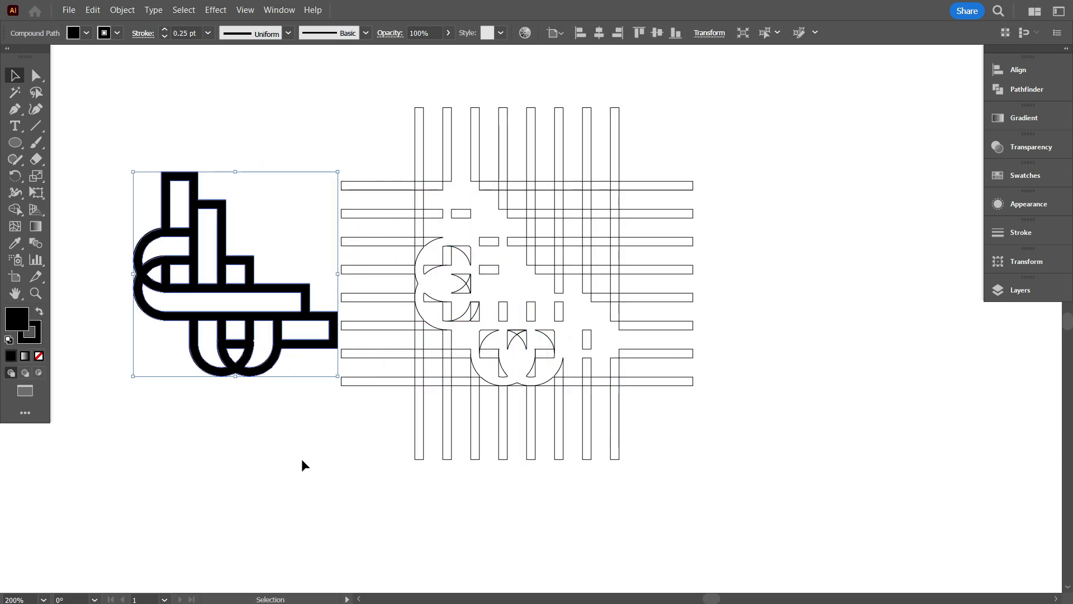
{"action": "left_click", "coordinate": [334, 457]}
Delete all leftover grid bars and circle pieces, keeping only the black logo shape
{"action": "scroll", "coordinate": [391, 464], "scroll_direction": "left", "scroll_amount": 3}
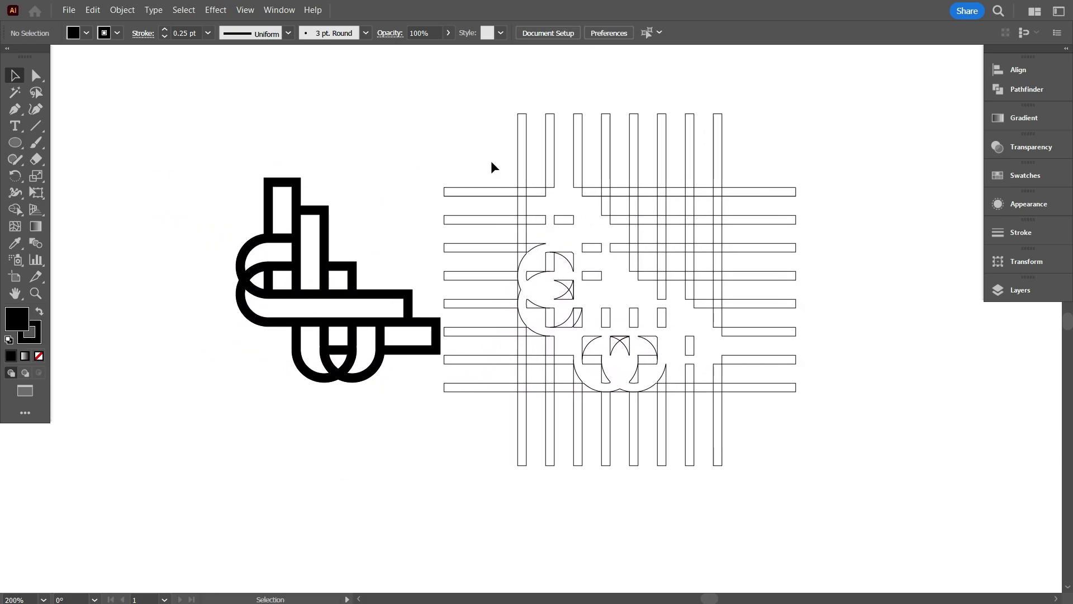
{"action": "left_click_drag", "start_coordinate": [790, 460], "coordinate": [791, 463]}
{"action": "key", "text": "Delete"}
{"action": "left_click_drag", "start_coordinate": [667, 475], "coordinate": [538, 327]}
{"action": "left_click", "coordinate": [569, 468]}
Check the lower loops' joints with their crossbar for notches and undo the deletion and move to restore the grid pieces
{"action": "scroll", "coordinate": [504, 366], "scroll_direction": "up", "scroll_amount": 8}
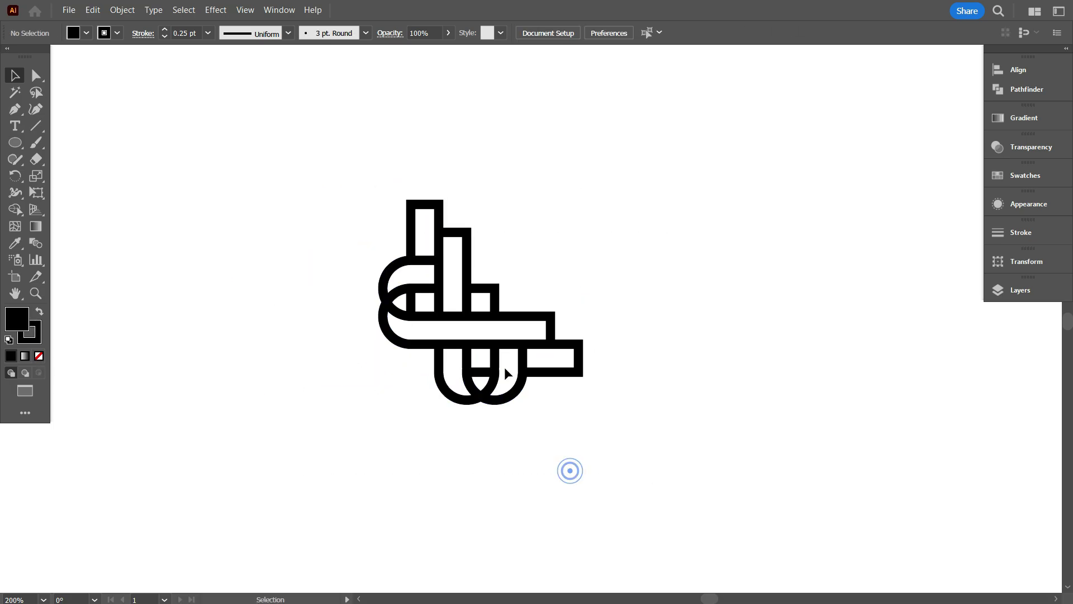
{"action": "scroll", "coordinate": [512, 386], "scroll_direction": "up", "scroll_amount": 3}
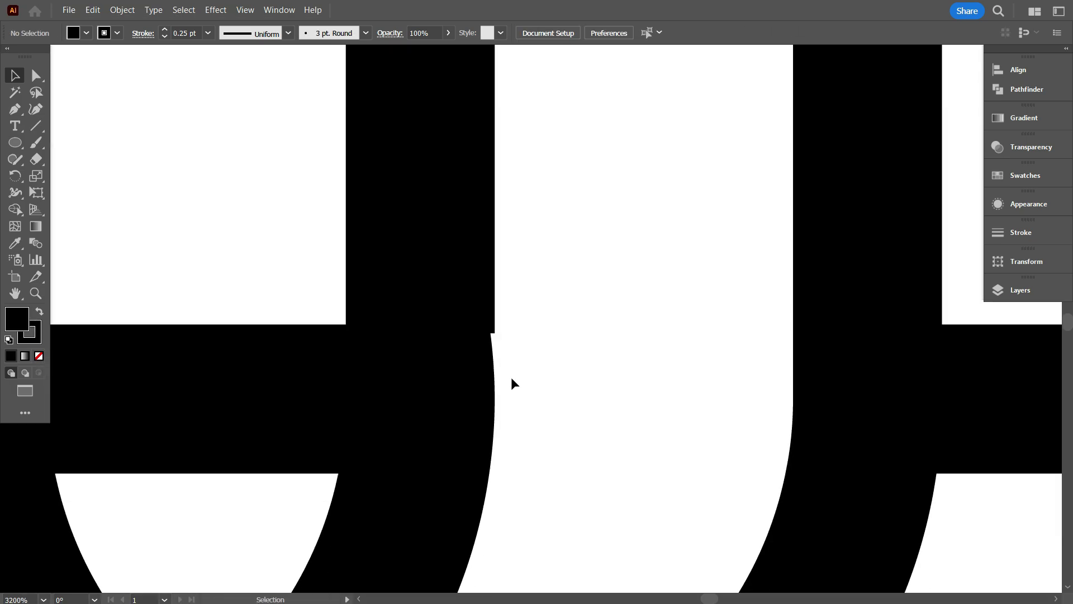
{"action": "scroll", "coordinate": [606, 302], "scroll_direction": "down", "scroll_amount": 3}
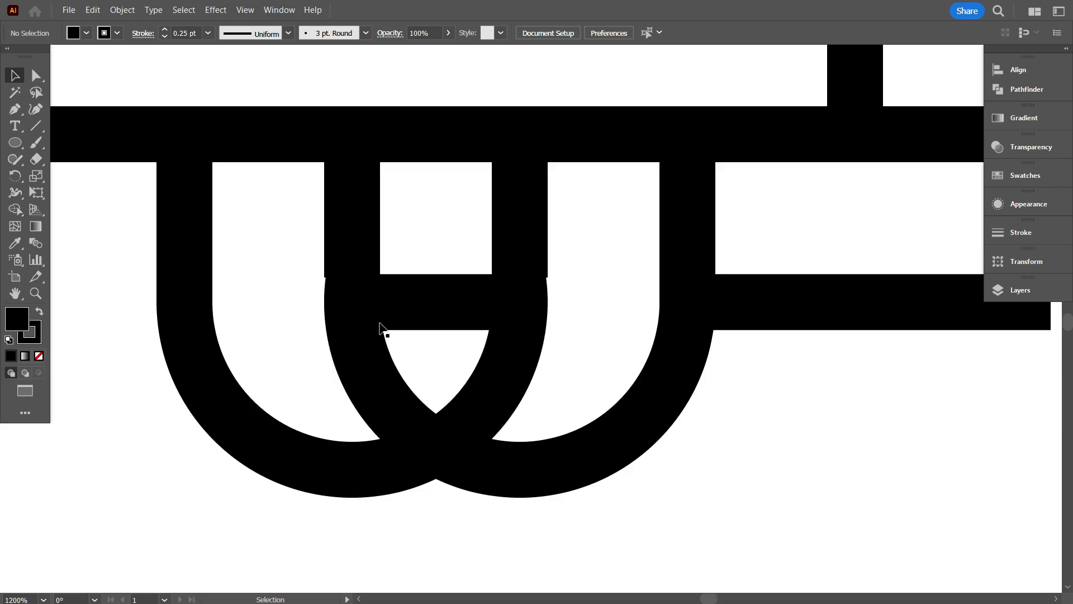
{"action": "scroll", "coordinate": [304, 291], "scroll_direction": "up", "scroll_amount": 3}
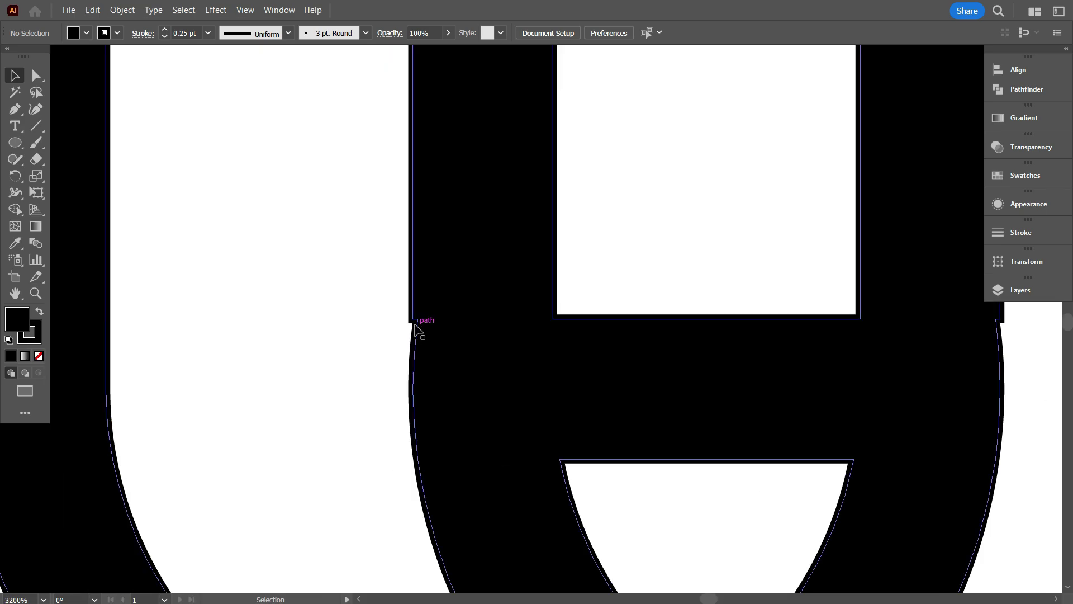
{"action": "scroll", "coordinate": [414, 325], "scroll_direction": "down", "scroll_amount": 5}
{"action": "scroll", "coordinate": [371, 328], "scroll_direction": "down", "scroll_amount": 3}
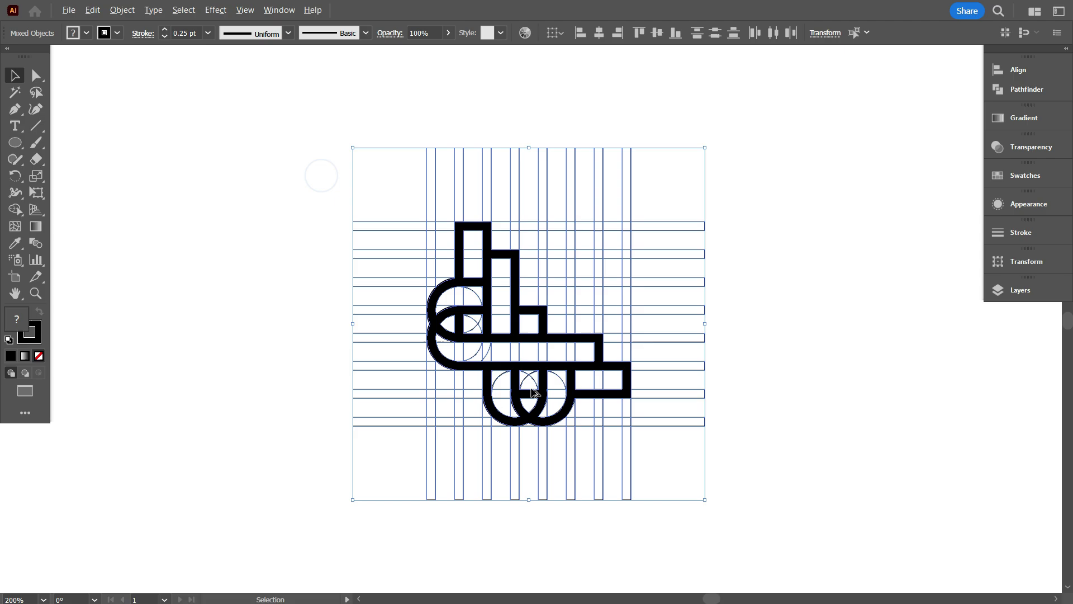
Merge the tiny slivers at both ends of the lower loops' crossbar into the black shape using Shape Builder
{"action": "scroll", "coordinate": [608, 343], "scroll_direction": "up", "scroll_amount": 4}
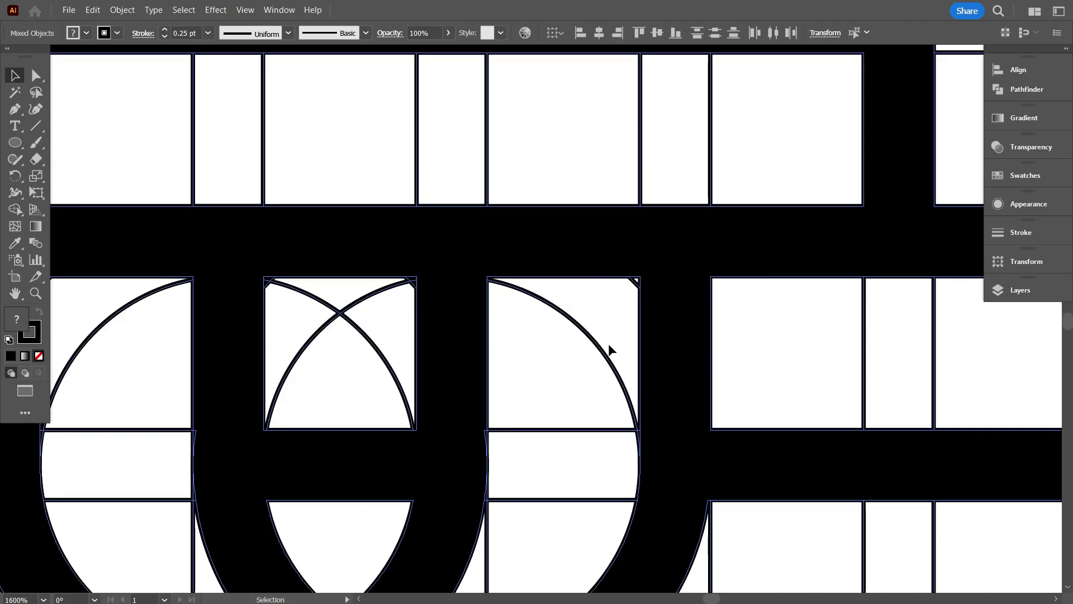
{"action": "scroll", "coordinate": [581, 348], "scroll_direction": "up", "scroll_amount": 4}
{"action": "scroll", "coordinate": [430, 416], "scroll_direction": "down", "scroll_amount": 5}
{"action": "scroll", "coordinate": [312, 482], "scroll_direction": "up", "scroll_amount": 2}
{"action": "scroll", "coordinate": [350, 354], "scroll_direction": "down", "scroll_amount": 2}
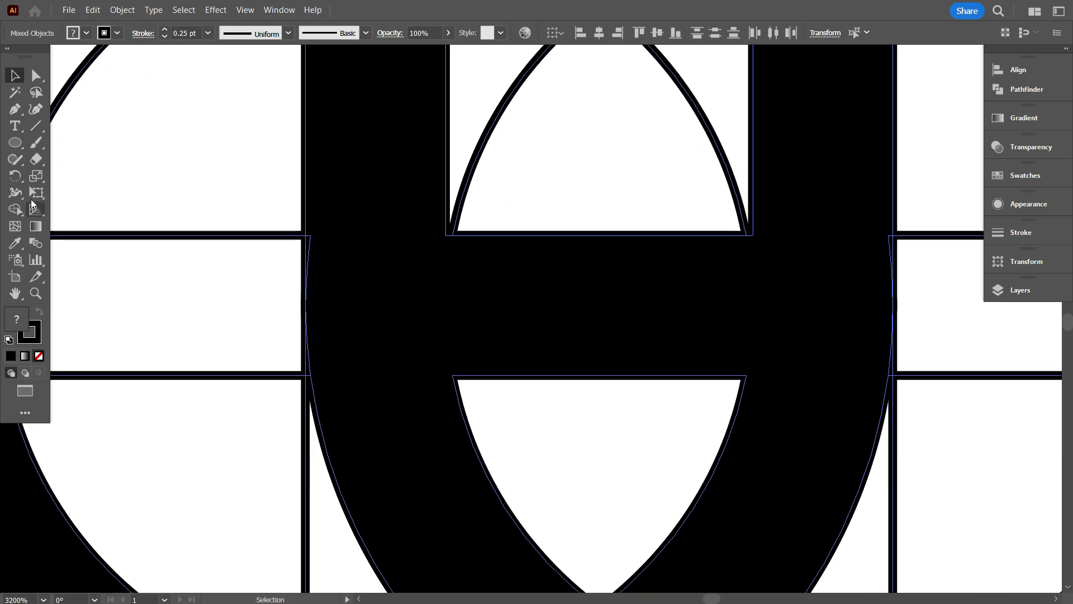
{"action": "left_click", "coordinate": [15, 209]}
{"action": "scroll", "coordinate": [256, 272], "scroll_direction": "up", "scroll_amount": 1}
{"action": "left_click_drag", "start_coordinate": [360, 209], "coordinate": [369, 184]}
{"action": "scroll", "coordinate": [559, 196], "scroll_direction": "right", "scroll_amount": 5}
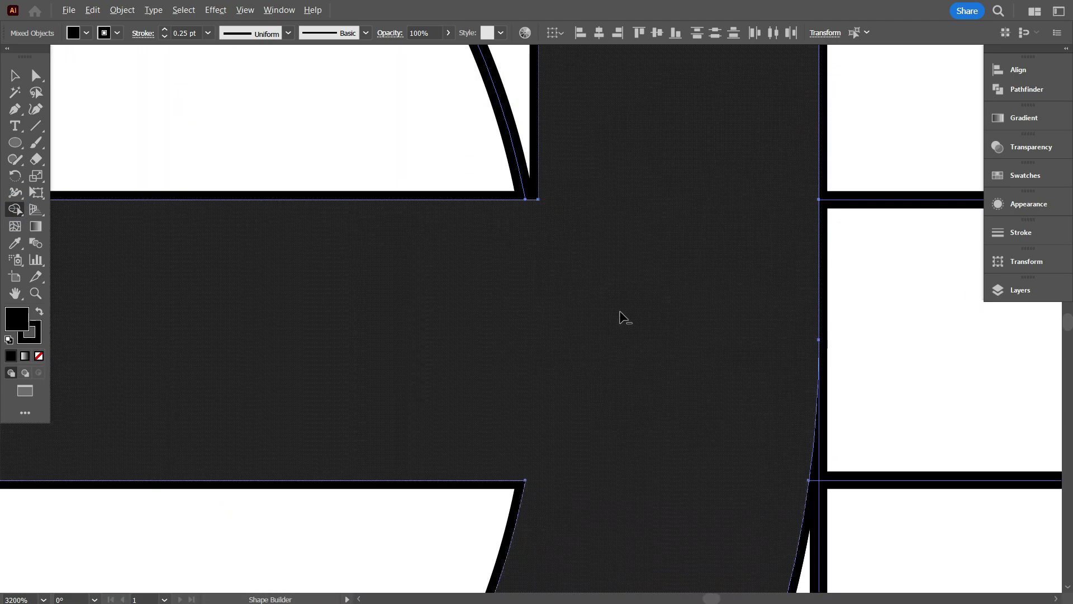
Move the merged black shape off the grid into the empty space on its right and delete all leftover grid and circle pieces
{"action": "scroll", "coordinate": [467, 364], "scroll_direction": "down", "scroll_amount": 8, "text": "alt"}
{"action": "key", "text": "v"}
{"action": "key", "text": "ctrl+shift+a"}
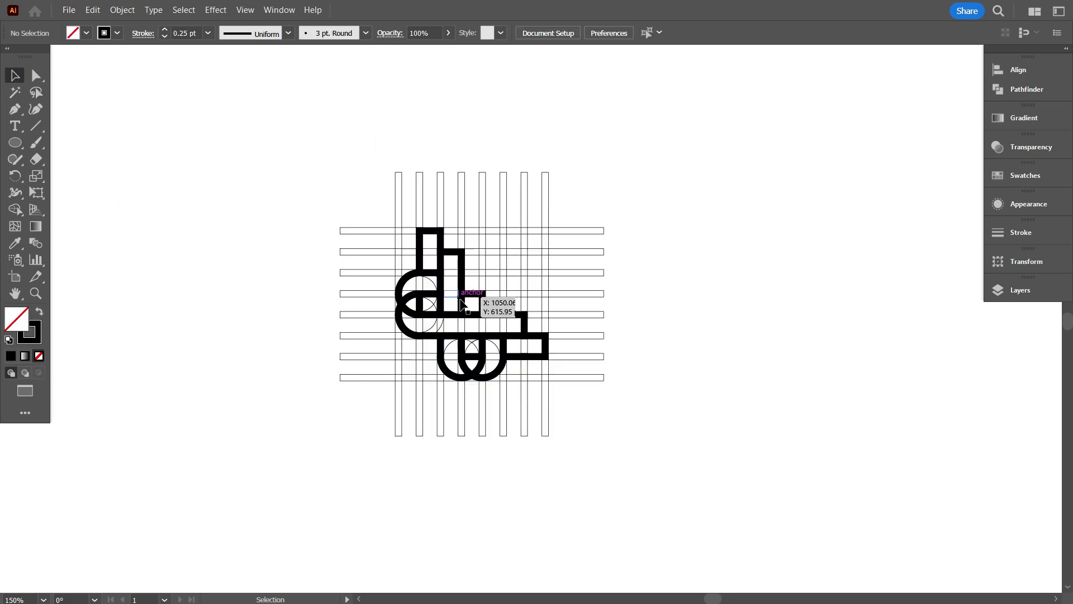
{"action": "left_click_drag", "start_coordinate": [462, 304], "coordinate": [734, 298]}
{"action": "left_click_drag", "start_coordinate": [307, 158], "coordinate": [644, 434]}
{"action": "key", "text": "Delete"}
{"action": "left_click", "coordinate": [732, 319]}
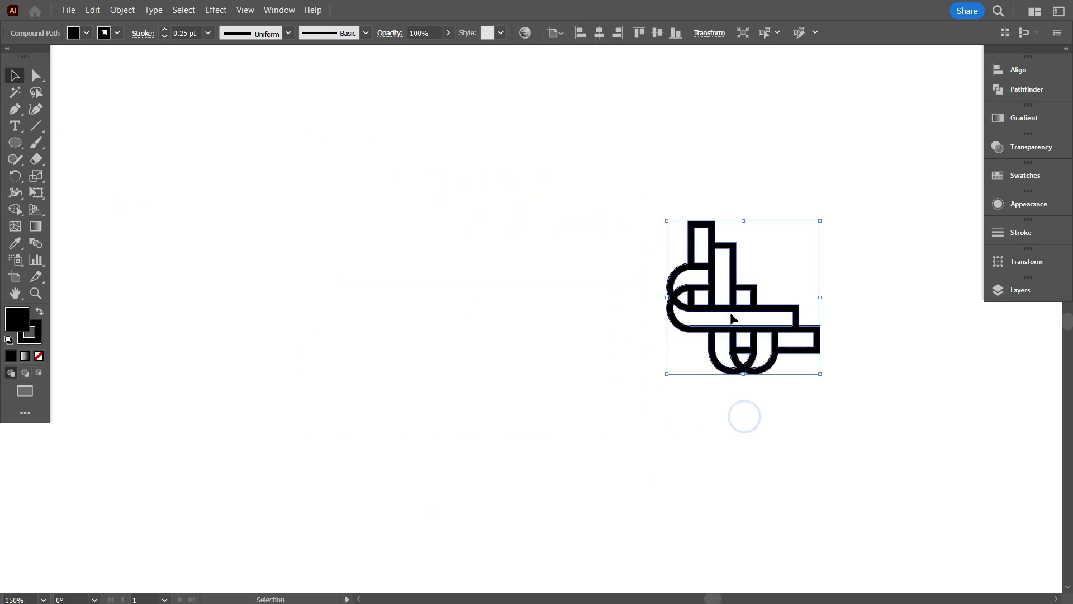
Rotate the whole logo 45 degrees counterclockwise so its arms point upward like a W
{"action": "key", "text": "ctrl+equal"}
{"action": "key", "text": "ctrl+shift+a"}
{"action": "key", "text": "ctrl+equal"}
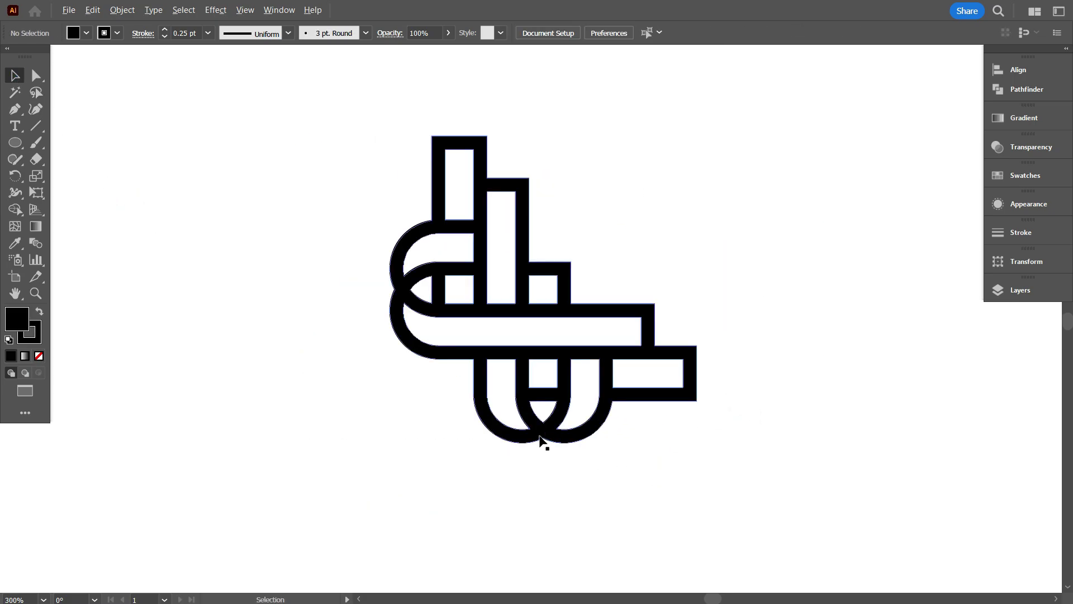
{"action": "scroll", "coordinate": [540, 437], "scroll_direction": "down", "scroll_amount": 1, "text": "alt"}
{"action": "key", "text": "ctrl+a"}
{"action": "scroll", "coordinate": [650, 455], "scroll_direction": "down", "scroll_amount": 1}
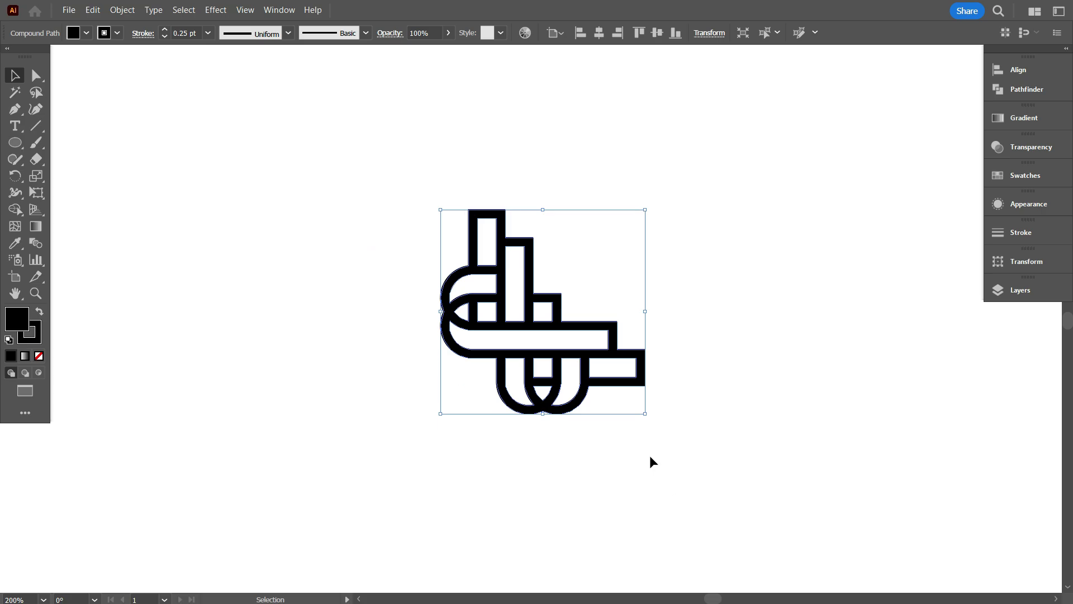
{"action": "left_click_drag", "start_coordinate": [650, 416], "coordinate": [726, 330]}
{"action": "left_click", "coordinate": [719, 427]}
{"action": "scroll", "coordinate": [606, 434], "scroll_direction": "down", "scroll_amount": 1}
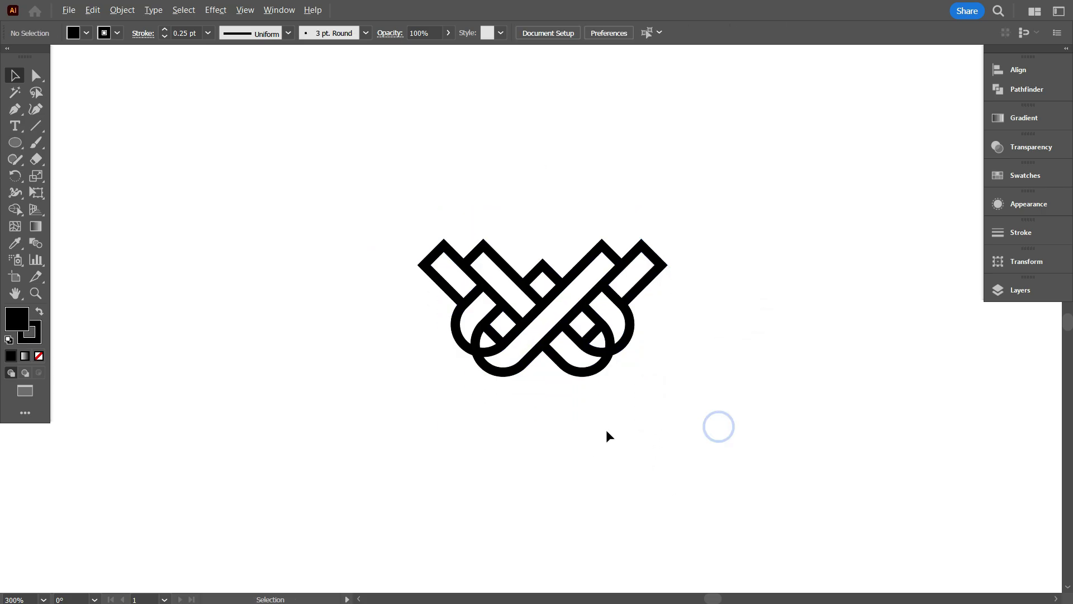
Remove the 0.25 pt stroke from the rotated logo, keeping only its black fill
{"action": "scroll", "coordinate": [621, 441], "scroll_direction": "up", "scroll_amount": 1, "text": "alt"}
{"action": "scroll", "coordinate": [621, 439], "scroll_direction": "up", "scroll_amount": 1}
{"action": "left_click", "coordinate": [510, 448]}
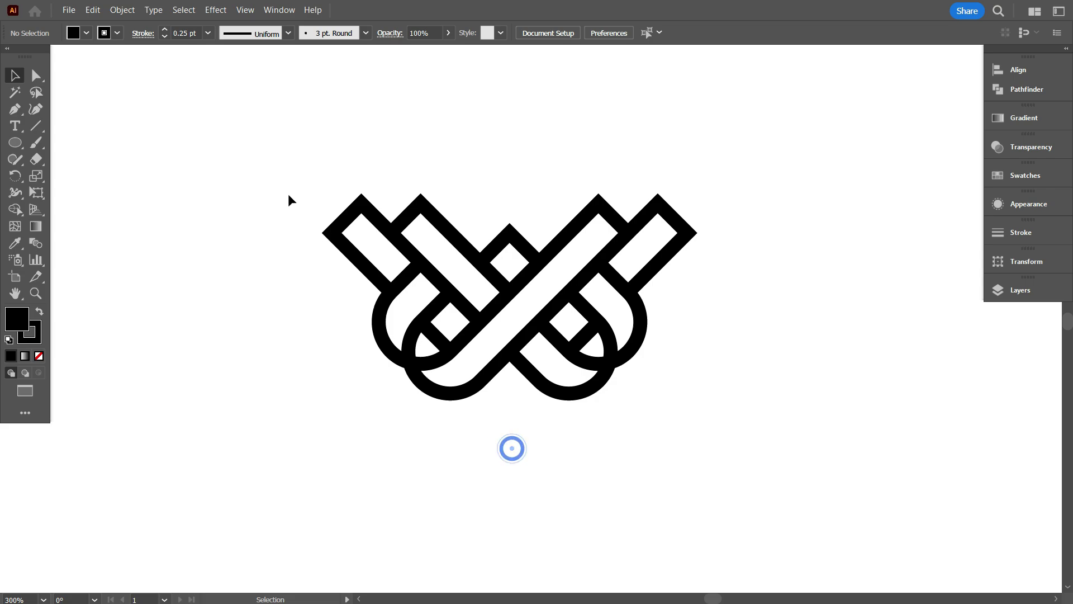
{"action": "left_click_drag", "start_coordinate": [280, 178], "coordinate": [705, 440]}
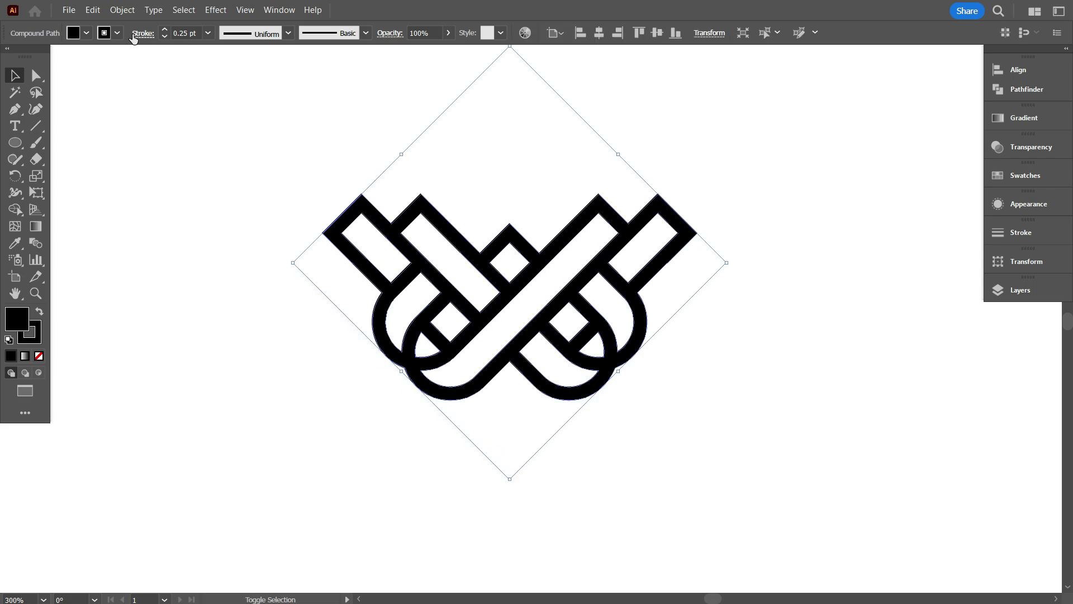
{"action": "left_click", "coordinate": [117, 33]}
{"action": "left_click", "coordinate": [12, 61]}
{"action": "left_click", "coordinate": [182, 264]}
{"action": "scroll", "coordinate": [474, 418], "scroll_direction": "down", "scroll_amount": 2}
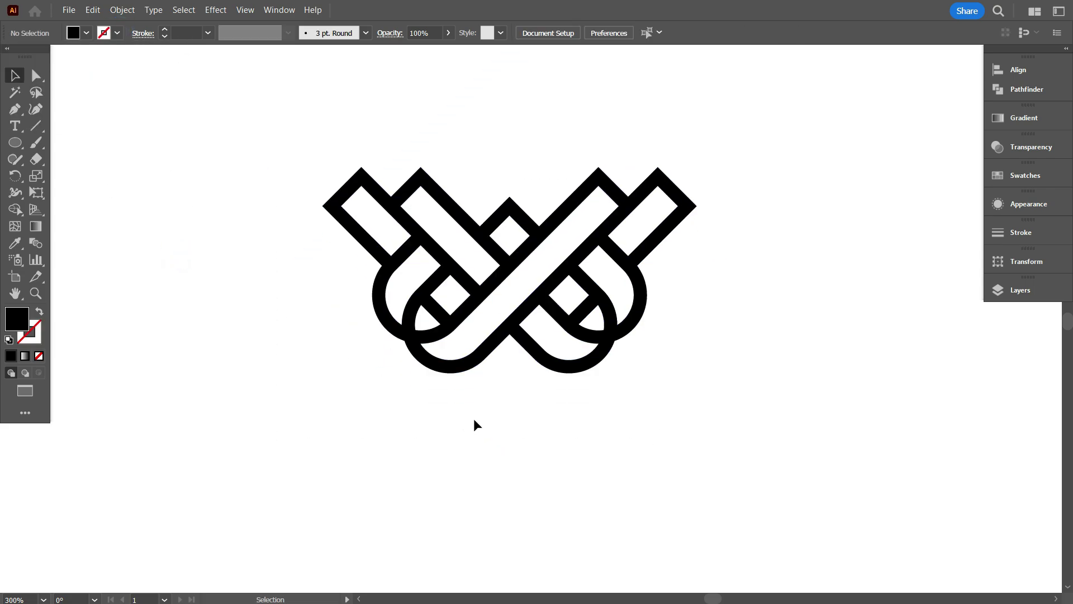
Draw a black square slightly wider than the logo in the empty space to the logo's right
{"action": "scroll", "coordinate": [474, 425], "scroll_direction": "up", "scroll_amount": 3}
{"action": "scroll", "coordinate": [470, 452], "scroll_direction": "down", "scroll_amount": 1, "text": "alt"}
{"action": "scroll", "coordinate": [485, 442], "scroll_direction": "down", "scroll_amount": 2}
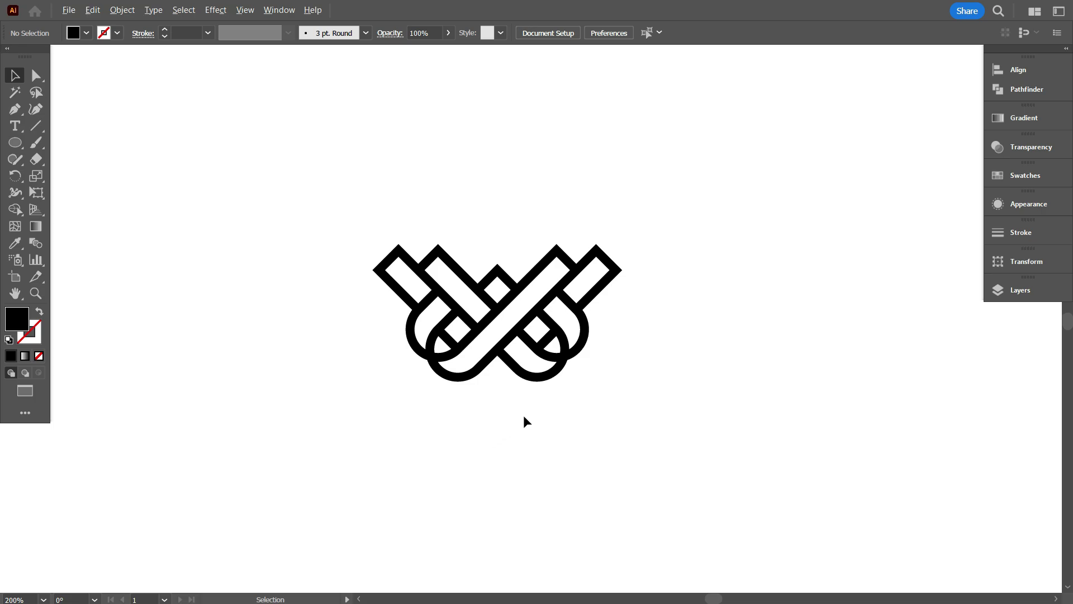
{"action": "scroll", "coordinate": [526, 420], "scroll_direction": "up", "scroll_amount": 1, "text": "alt"}
{"action": "scroll", "coordinate": [480, 430], "scroll_direction": "down", "scroll_amount": 1, "text": "alt"}
{"action": "left_click_drag", "start_coordinate": [15, 146], "coordinate": [48, 143]}
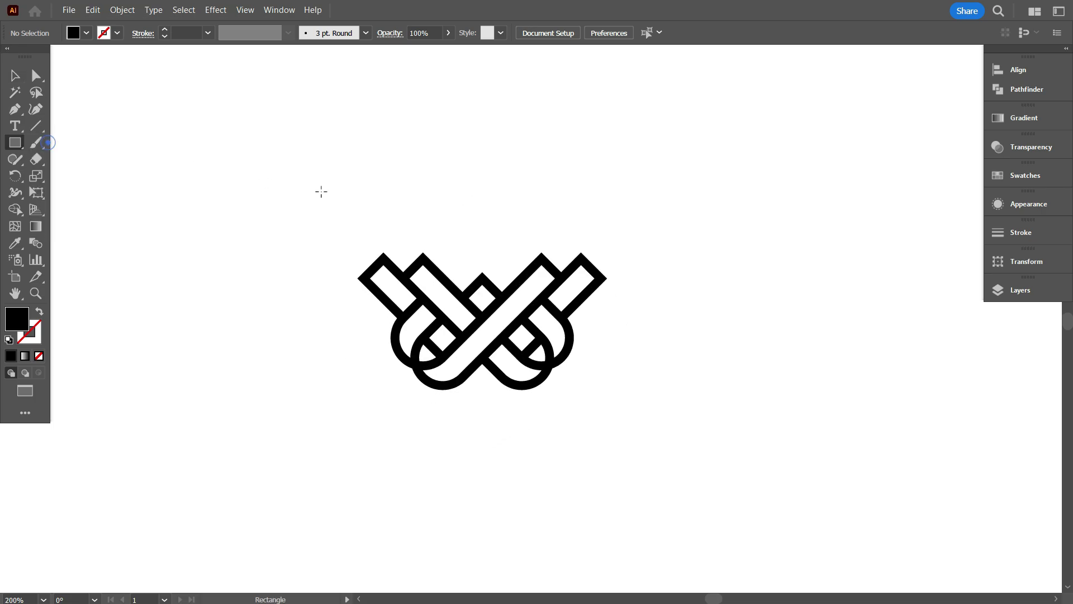
{"action": "left_click_drag", "start_coordinate": [740, 298], "coordinate": [938, 447]}
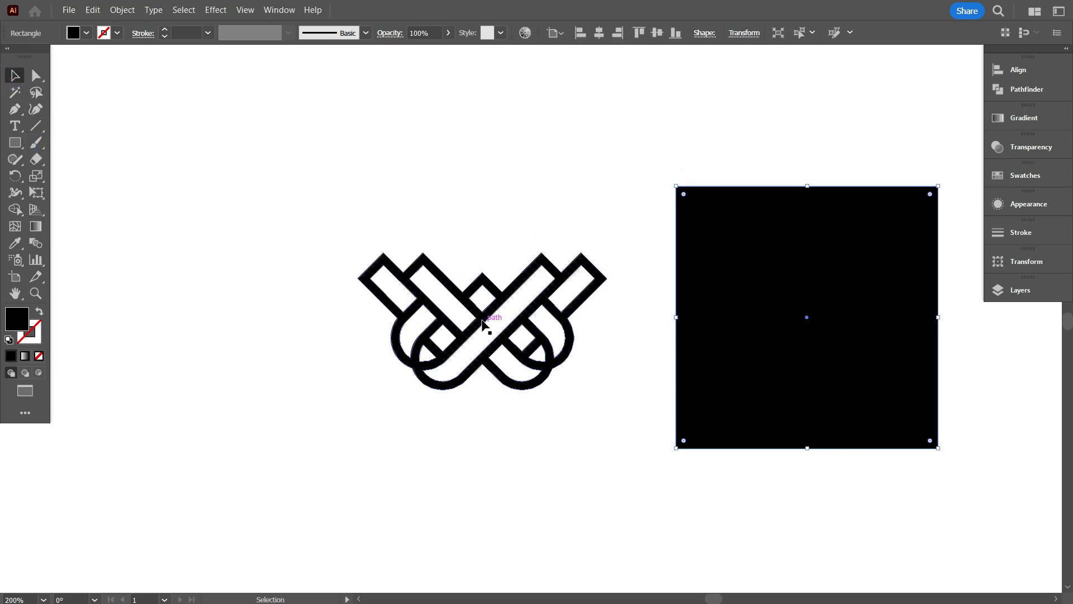
Move the logo up and to the left, and duplicate the black square into the space beside the original
{"action": "left_click_drag", "start_coordinate": [482, 323], "coordinate": [226, 214]}
{"action": "left_click_drag", "start_coordinate": [762, 297], "coordinate": [460, 297], "text": "alt"}
{"action": "scroll", "coordinate": [66, 212], "scroll_direction": "up", "scroll_amount": 1}
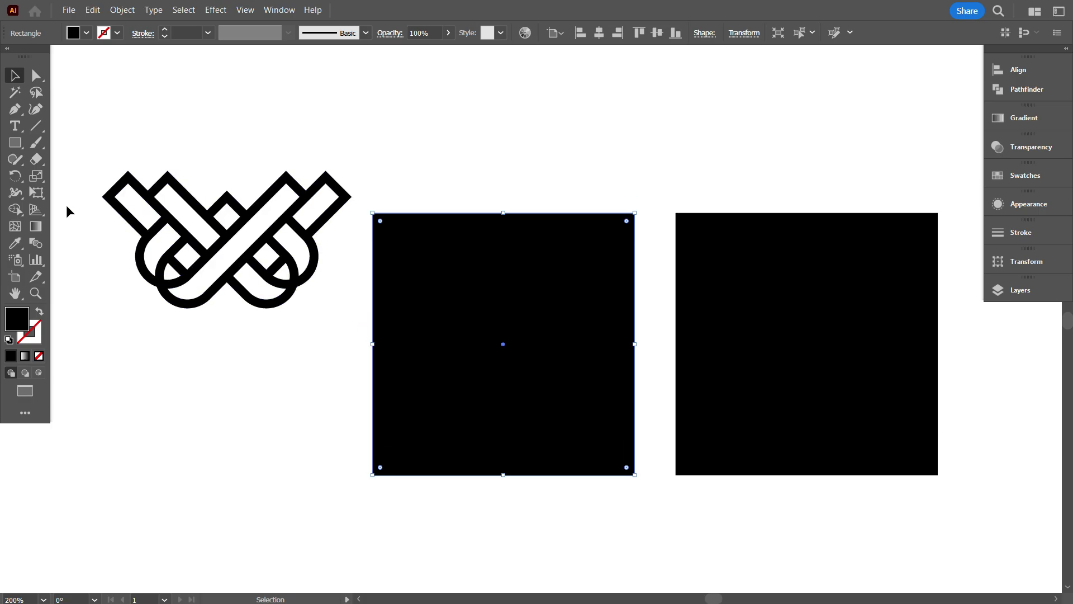
Fill the duplicated left square with light gray
{"action": "left_click", "coordinate": [87, 33]}
{"action": "left_click", "coordinate": [115, 101]}
{"action": "left_click", "coordinate": [137, 307]}
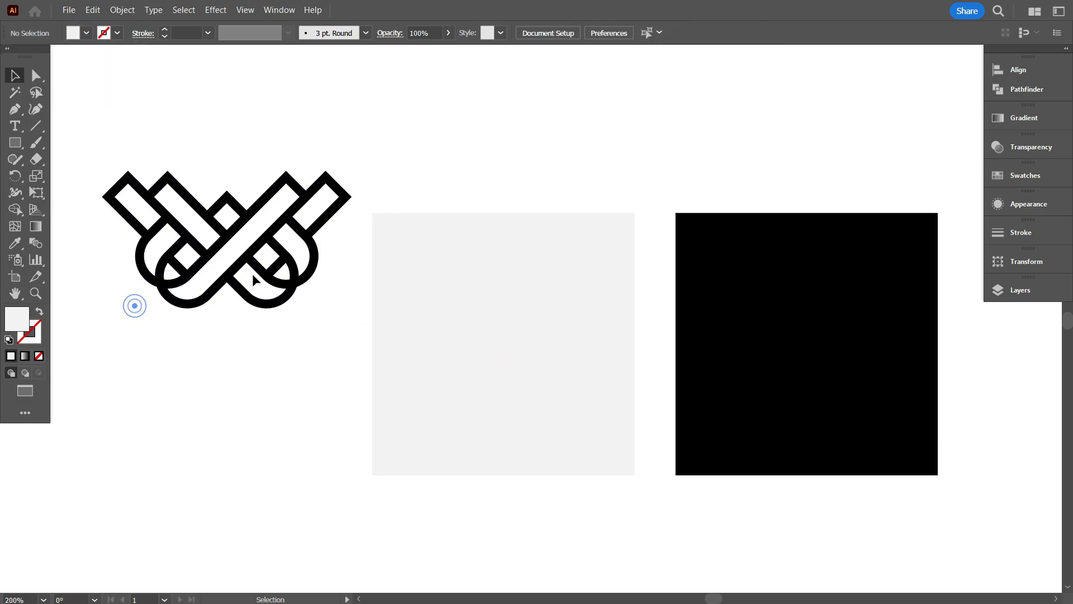
Place the logo over the light gray square and bring it to the front
{"action": "left_click_drag", "start_coordinate": [267, 276], "coordinate": [542, 379]}
{"action": "right_click", "coordinate": [542, 379]}
{"action": "mouse_move", "coordinate": [595, 314]}
{"action": "left_click", "coordinate": [749, 308]}
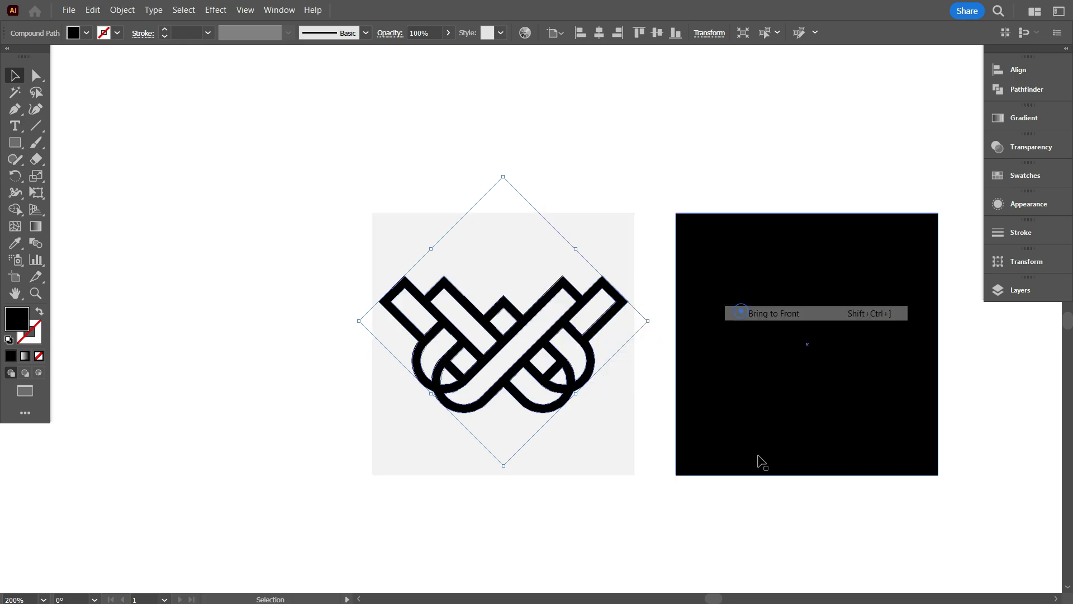
Scale the logo down to fit inside the light gray square and place a white-filled copy on the black square
{"action": "scroll", "coordinate": [615, 453], "scroll_direction": "right", "scroll_amount": 3}
{"action": "scroll", "coordinate": [547, 447], "scroll_direction": "down", "scroll_amount": 1}
{"action": "left_click_drag", "start_coordinate": [531, 284], "coordinate": [735, 307]}
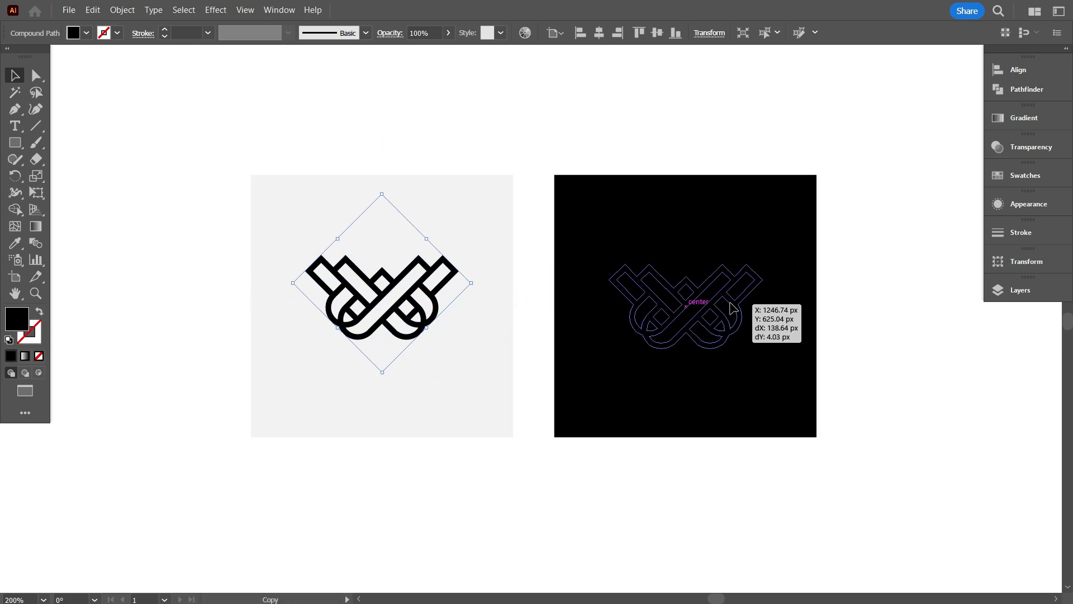
{"action": "left_click", "coordinate": [95, 213]}
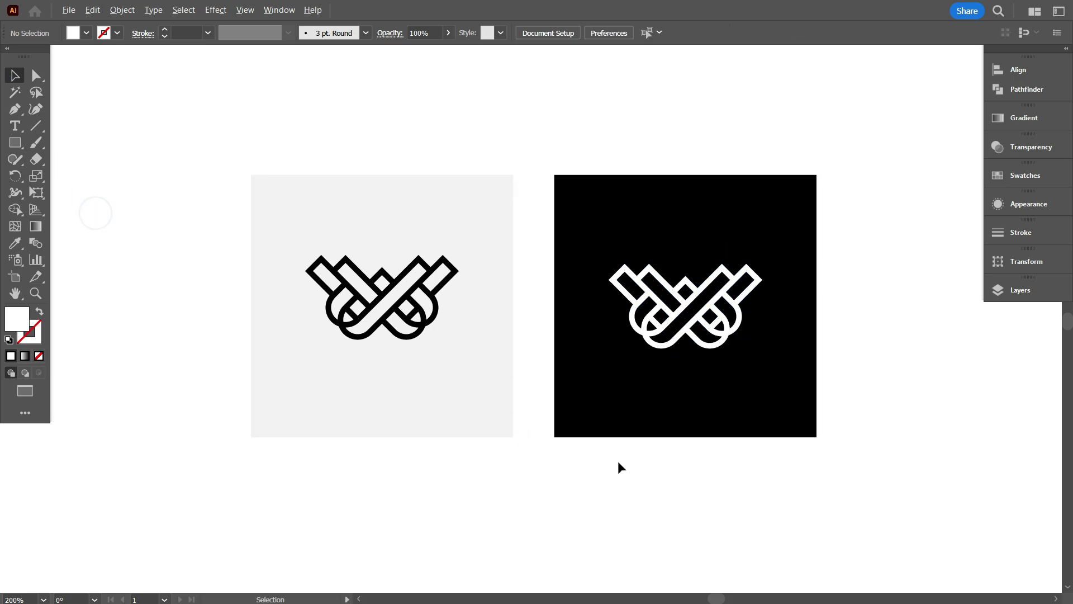
{"action": "scroll", "coordinate": [618, 460], "scroll_direction": "up", "scroll_amount": 2}
{"action": "scroll", "coordinate": [622, 497], "scroll_direction": "down", "scroll_amount": 2}
{"action": "left_click_drag", "start_coordinate": [628, 516], "coordinate": [621, 498]}
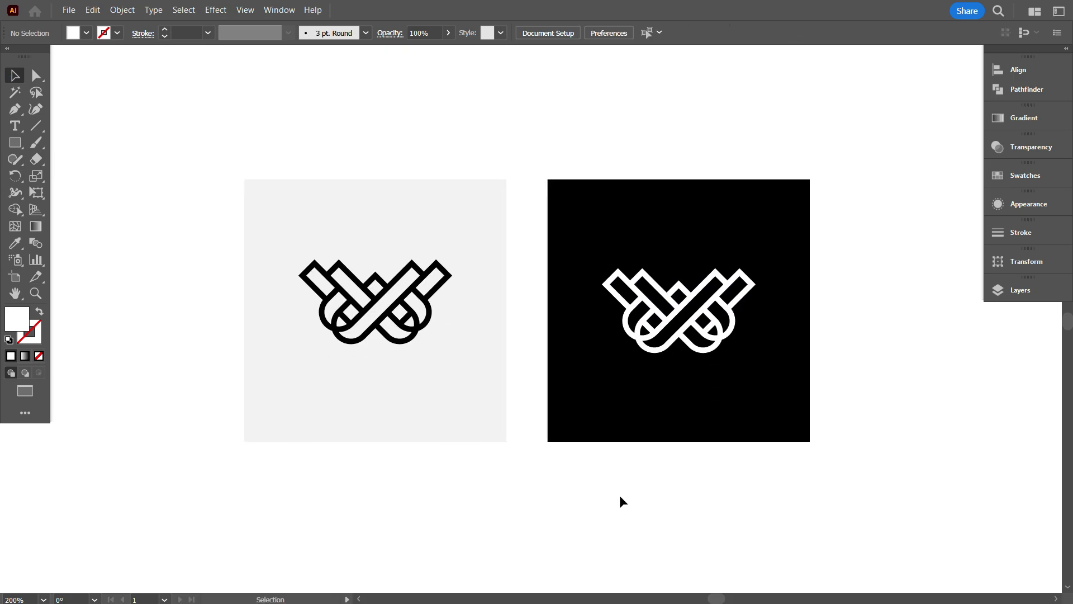
{"action": "scroll", "coordinate": [508, 467], "scroll_direction": "down", "scroll_amount": 1}
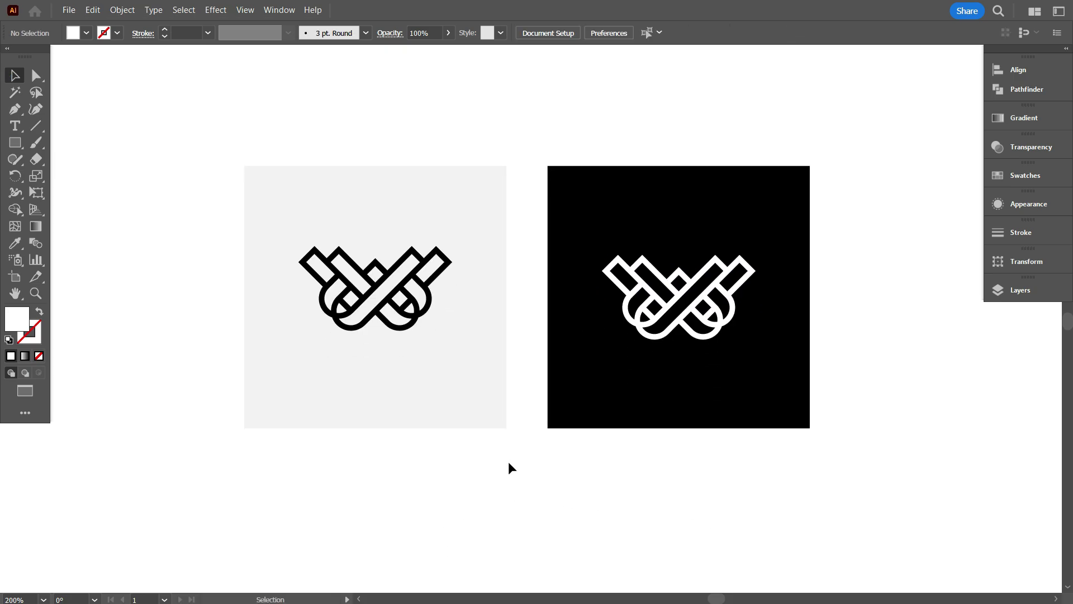